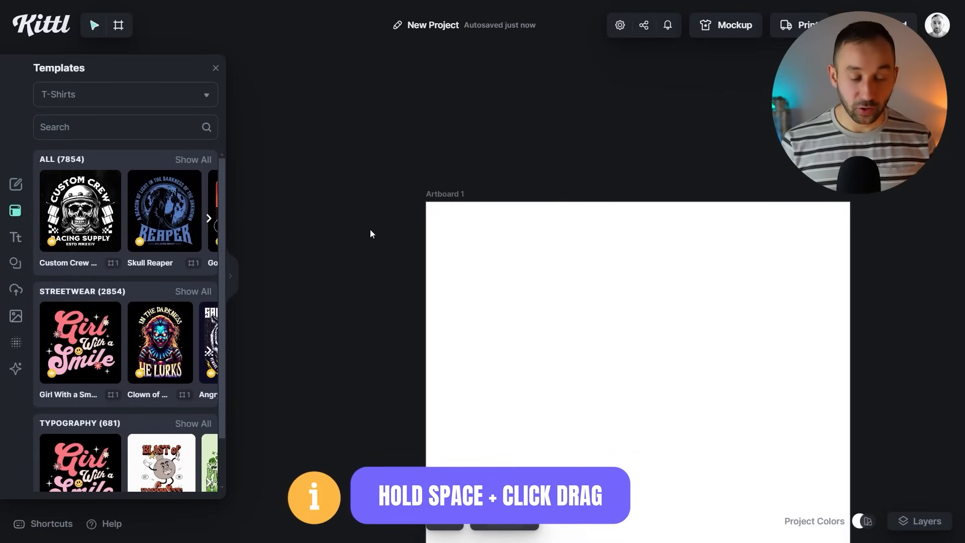
# - Rename the new project as "Mozzarella St"
pyautogui.press('space')
pyautogui.moveTo(744, 369); pyautogui.dragTo(628, 248)
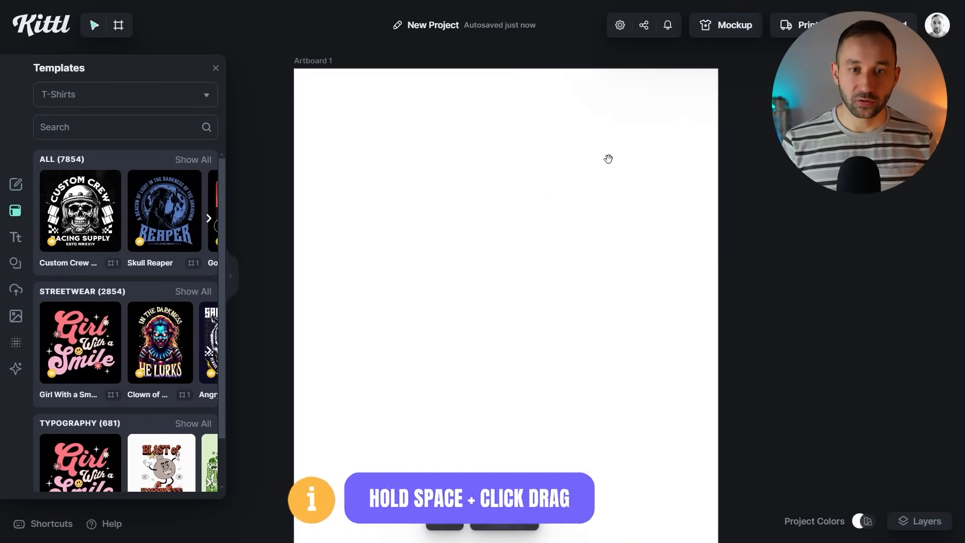
pyautogui.moveTo(510, 202)
pyautogui.mouseDown()
pyautogui.moveTo(508, 138)
pyautogui.moveTo(511, 204)
pyautogui.mouseUp()
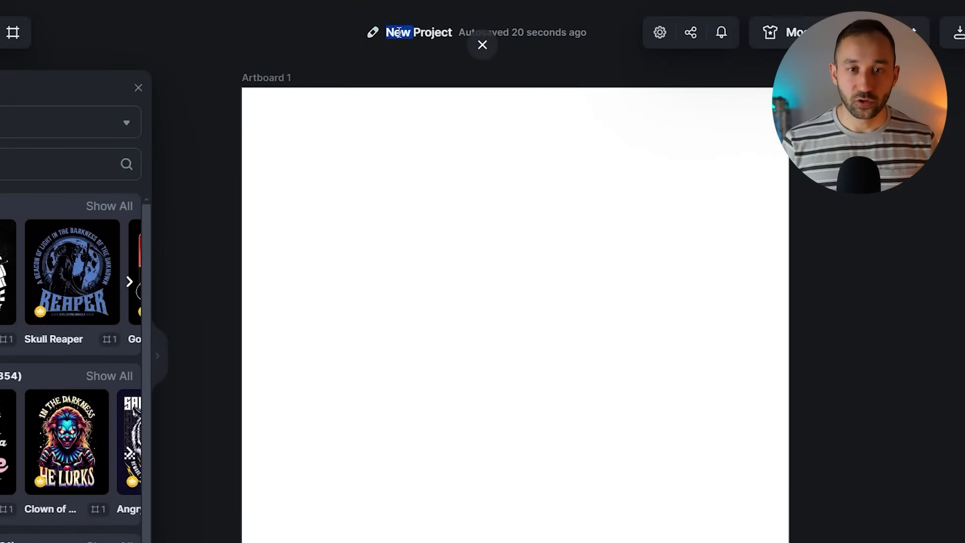
pyautogui.tripleClick(399, 33)
pyautogui.write('Mozzarella St')
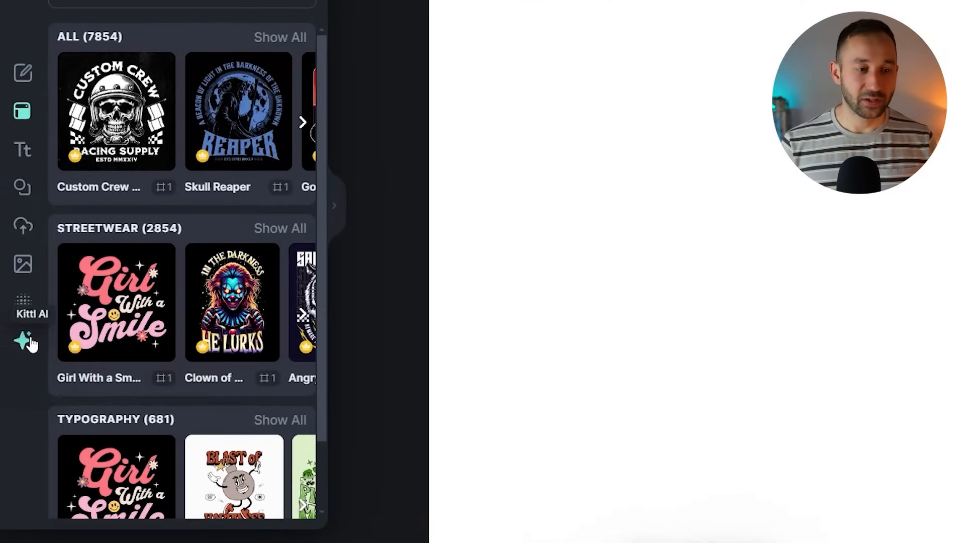
# - Open the Kittl AI generator, look over the image and logo generator options, and return to the image generator
pyautogui.click(25, 344)
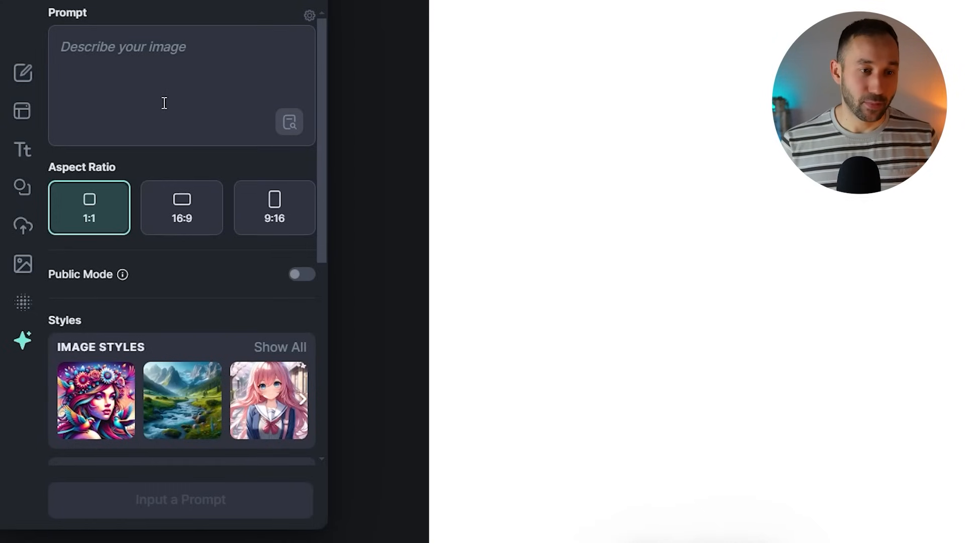
pyautogui.scroll(-4, 161, 103)
pyautogui.scroll(5, 167, 115)
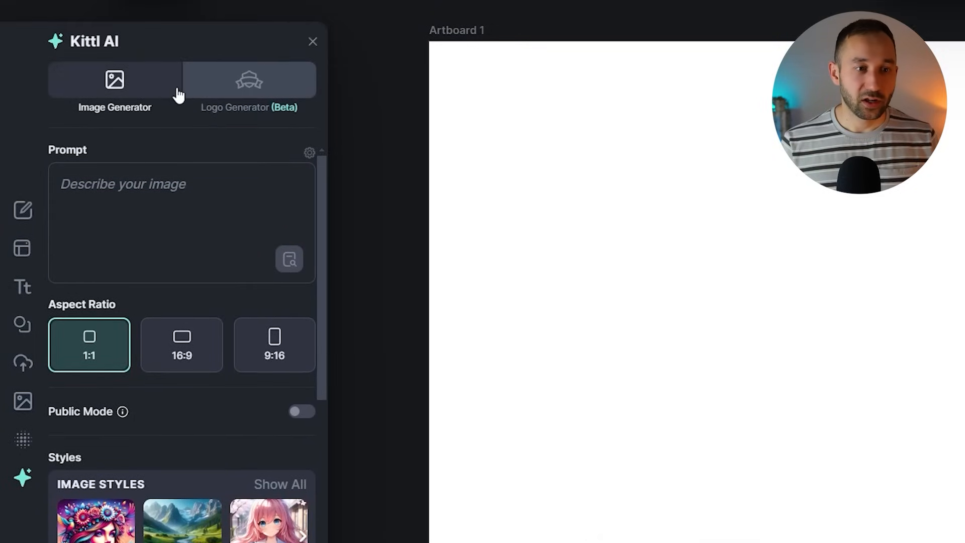
pyautogui.click(254, 91)
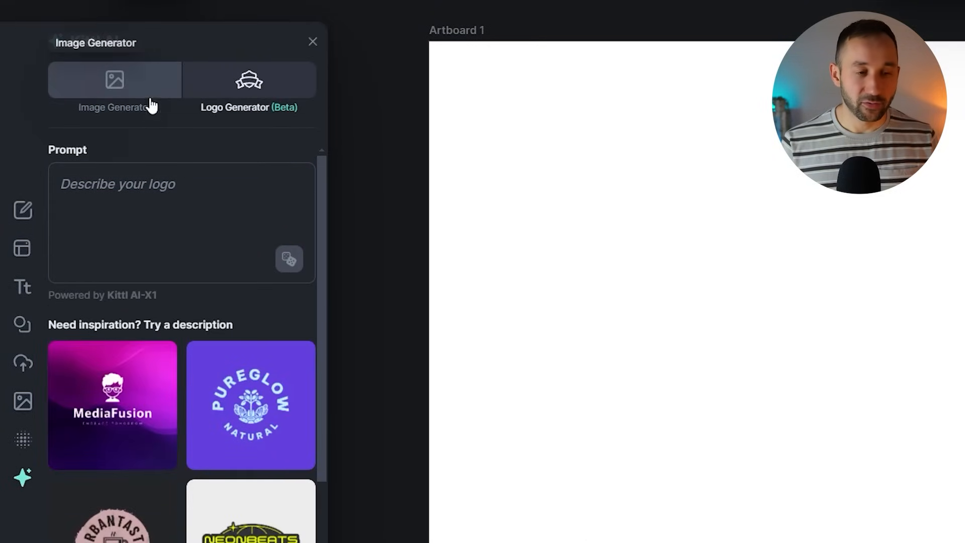
pyautogui.click(114, 94)
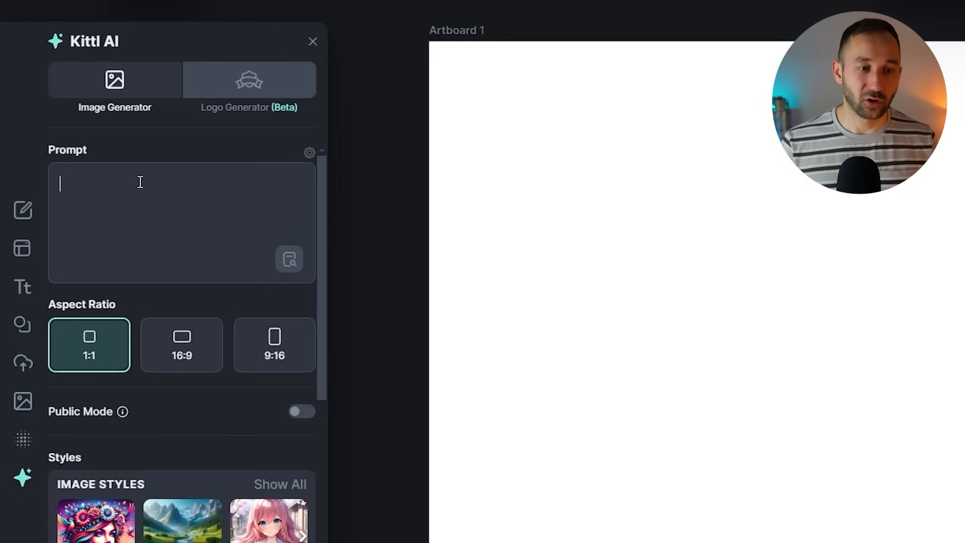
# - Examine the image generator's aspect ratios and the full sets of image and clipart styles
pyautogui.scroll(-3, 141, 182)
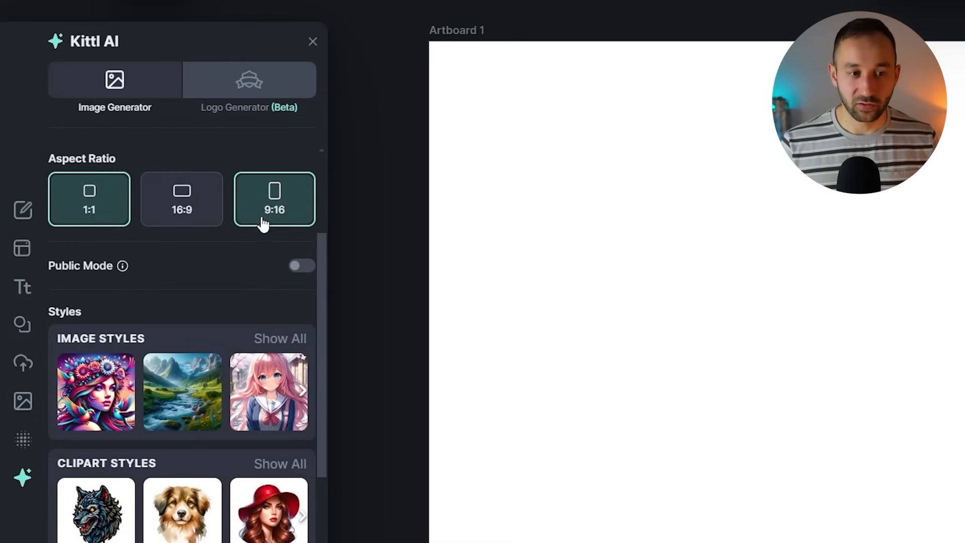
pyautogui.scroll(-3, 197, 270)
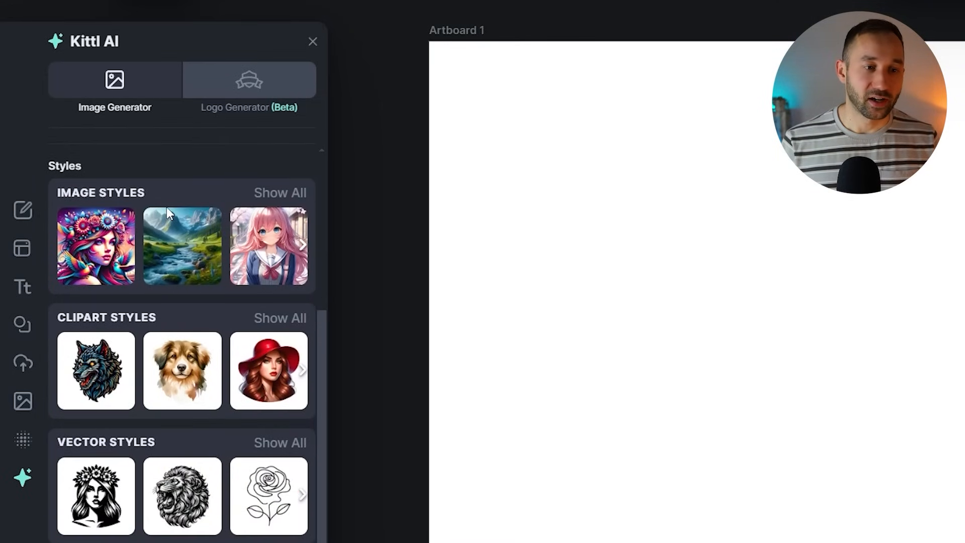
pyautogui.click(289, 200)
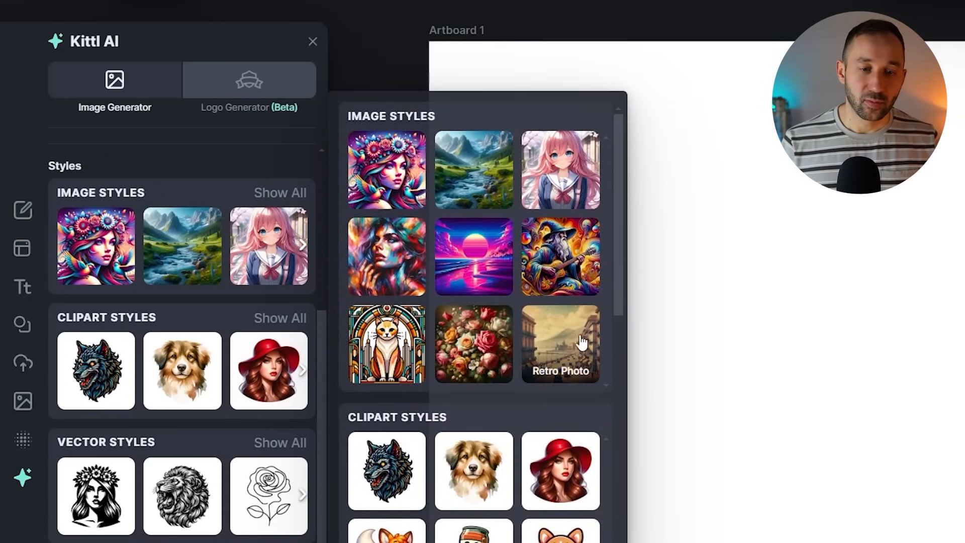
pyautogui.scroll(-1, 295, 252)
pyautogui.click(298, 256)
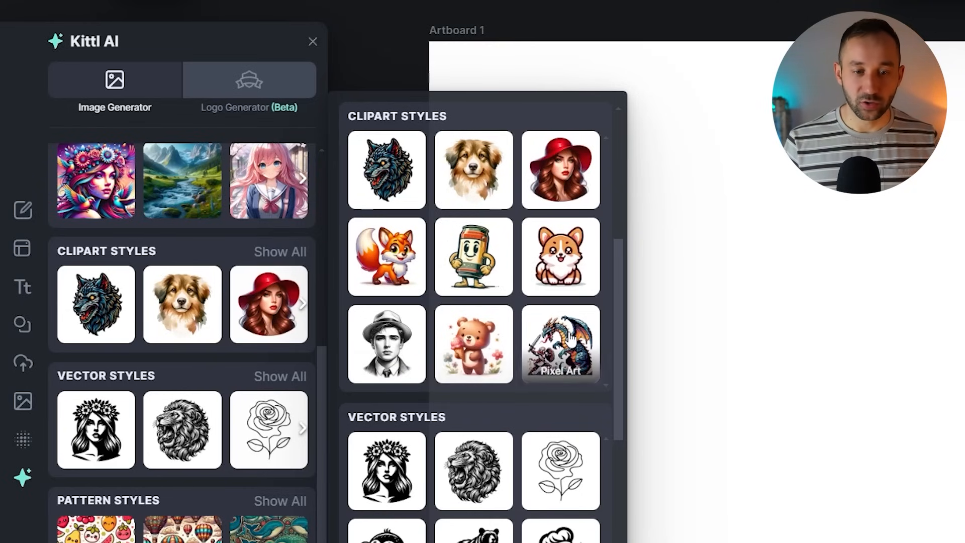
pyautogui.scroll(-1, 614, 293)
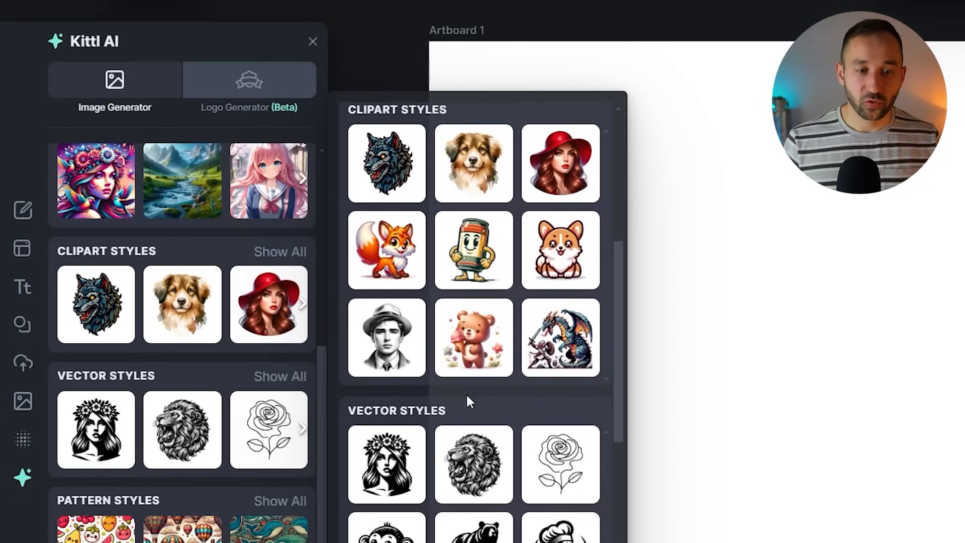
pyautogui.scroll(3, 467, 362)
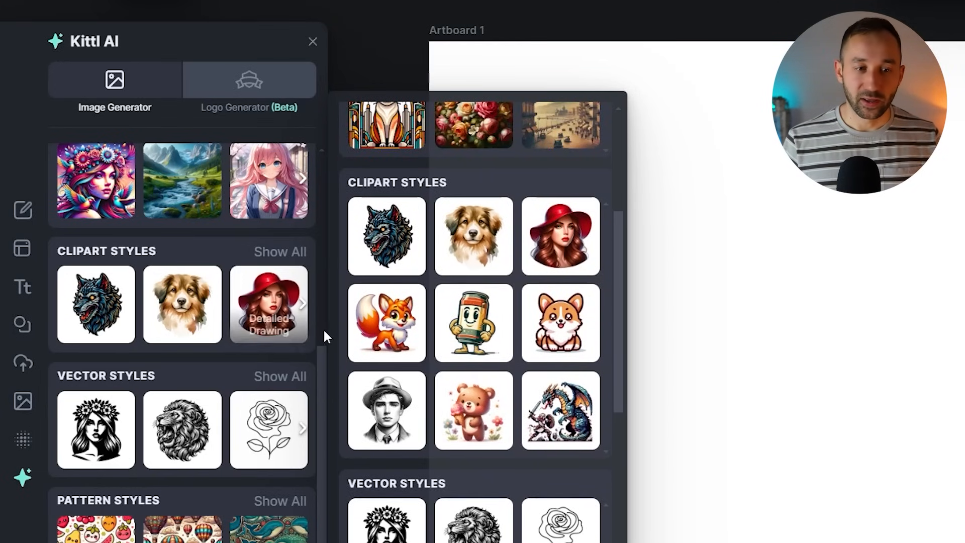
pyautogui.scroll(3, 471, 340)
pyautogui.scroll(-6, 474, 340)
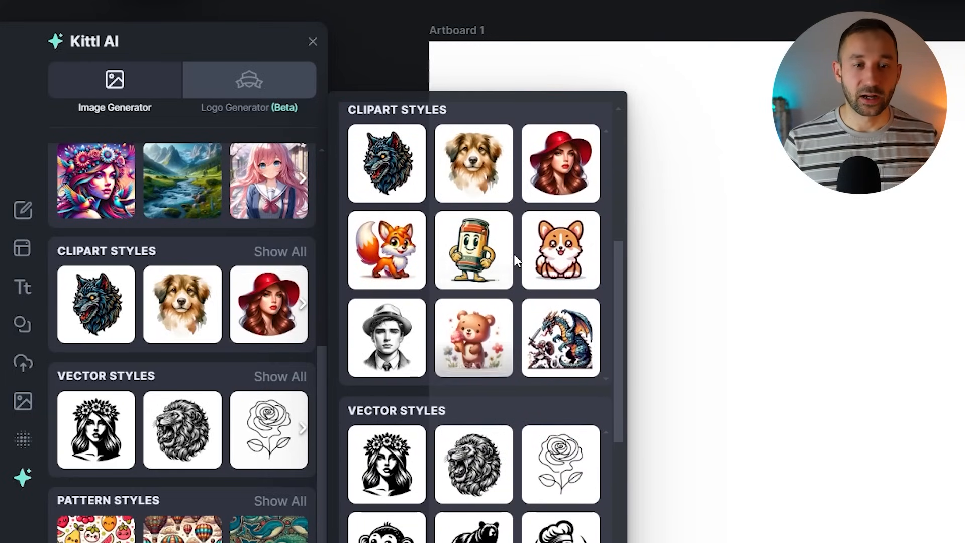
# - Examine the available vector and pattern styles, and return to the empty prompt
pyautogui.scroll(-9, 515, 271)
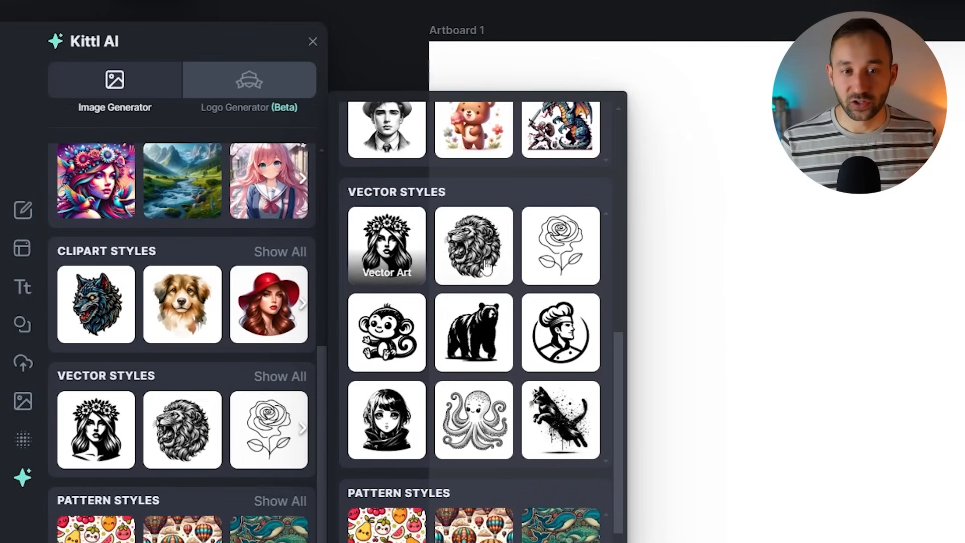
pyautogui.scroll(-3, 487, 268)
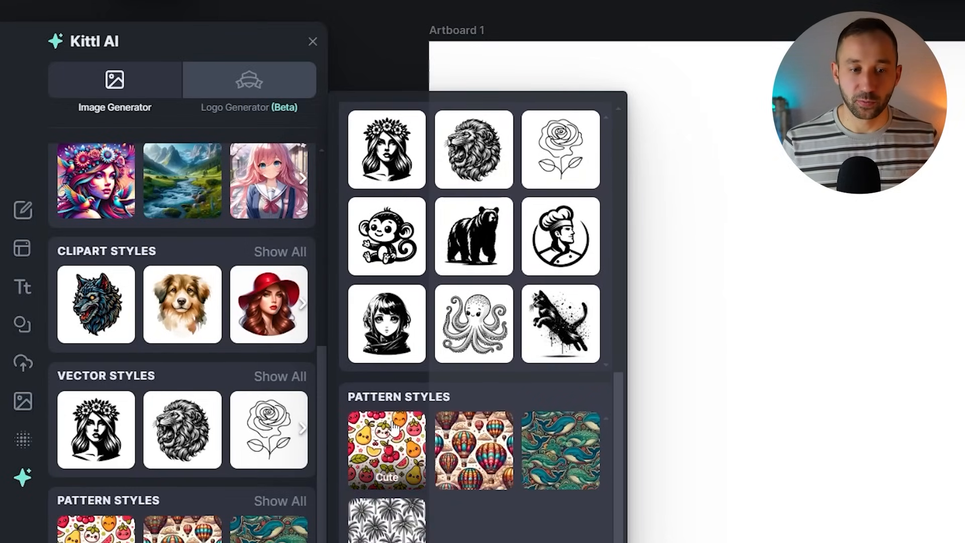
pyautogui.scroll(8, 393, 426)
pyautogui.click(298, 355)
pyautogui.scroll(8, 296, 352)
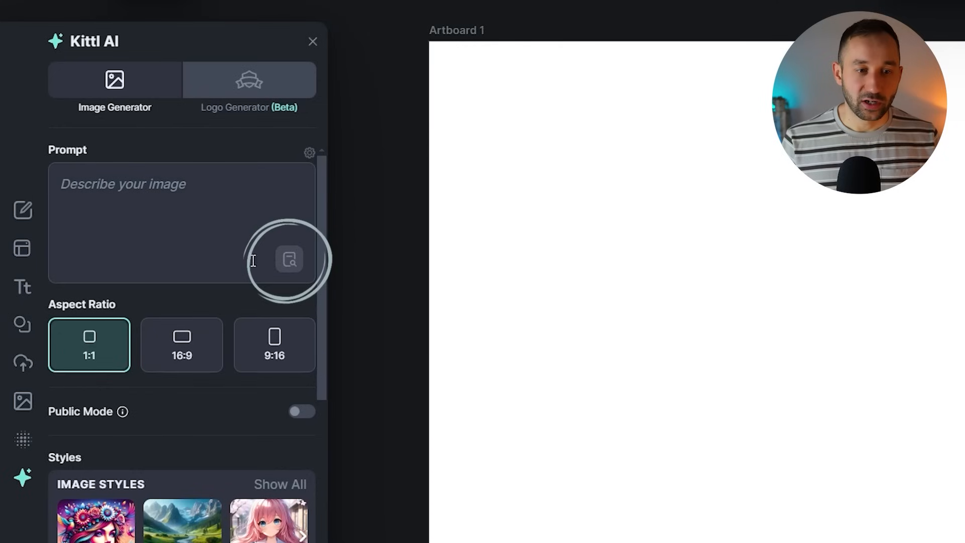
# - Open the Kittl AI image library from the prompt and browse the example images for ideas
pyautogui.click(289, 263)
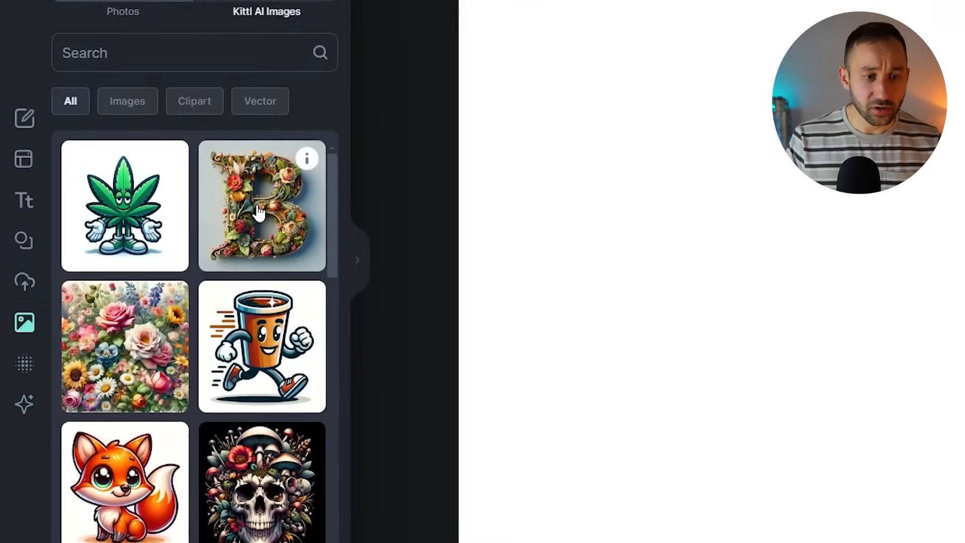
pyautogui.scroll(-2, 281, 120)
pyautogui.scroll(-5, 167, 93)
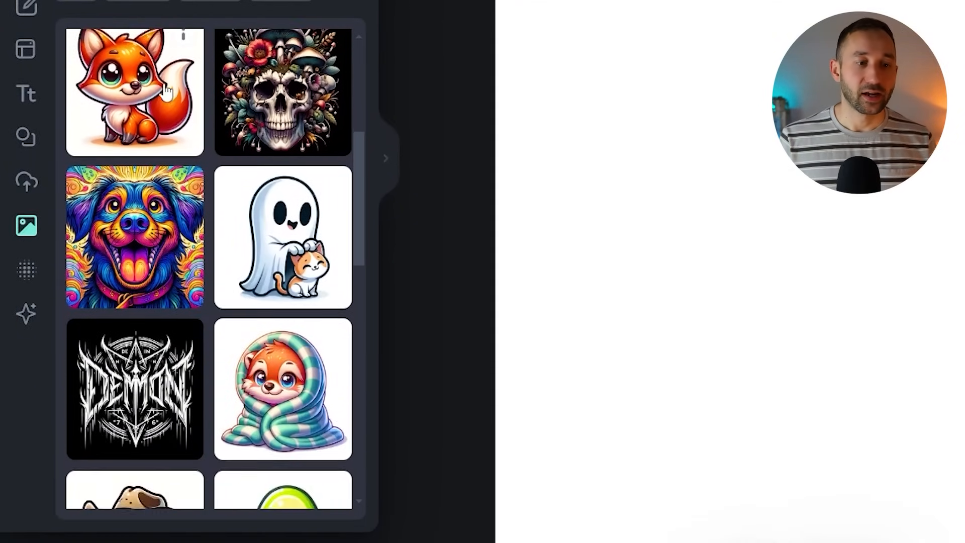
pyautogui.scroll(2, 307, 351)
pyautogui.scroll(-3, 305, 306)
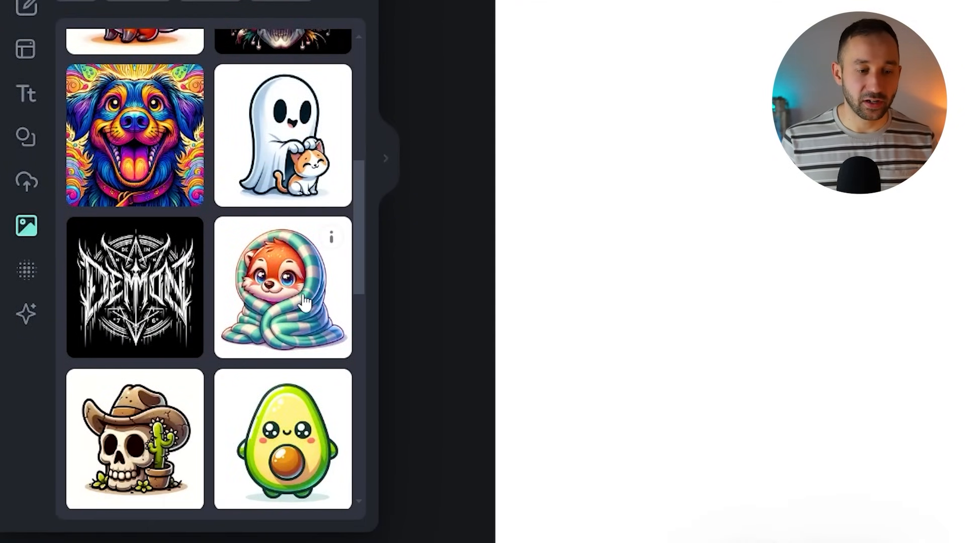
pyautogui.scroll(4, 305, 300)
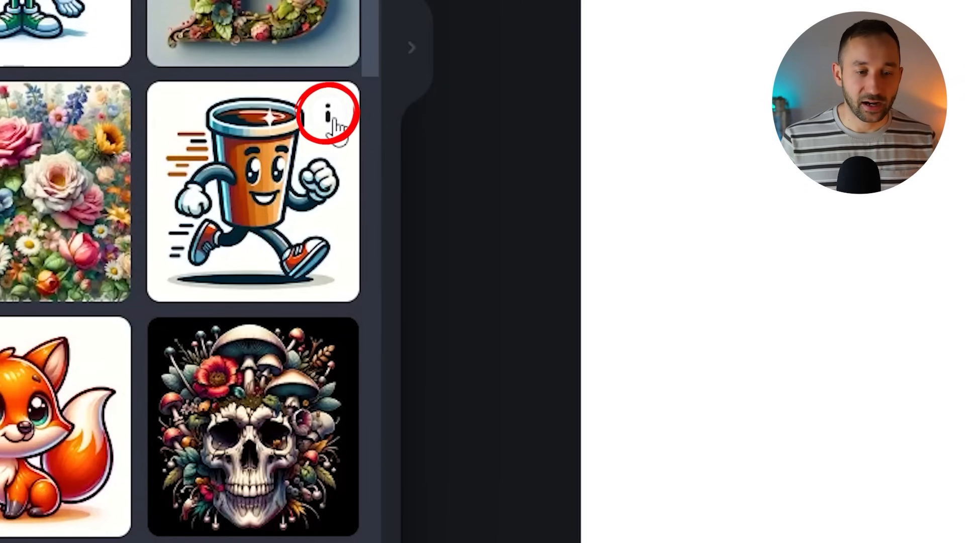
# - Reuse the running coffee cup image's prompt in the image generator and review its prompt text and Mascot style
pyautogui.click(329, 115)
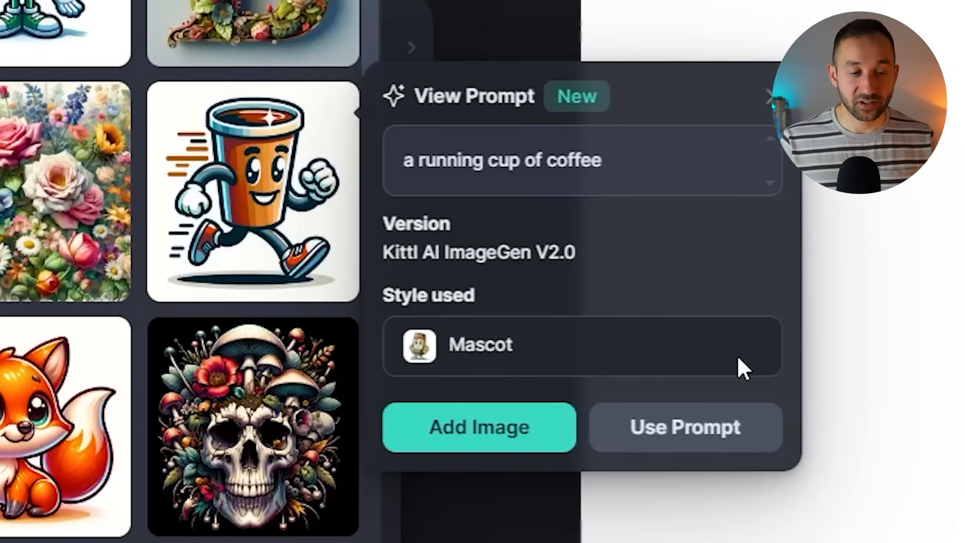
pyautogui.click(717, 438)
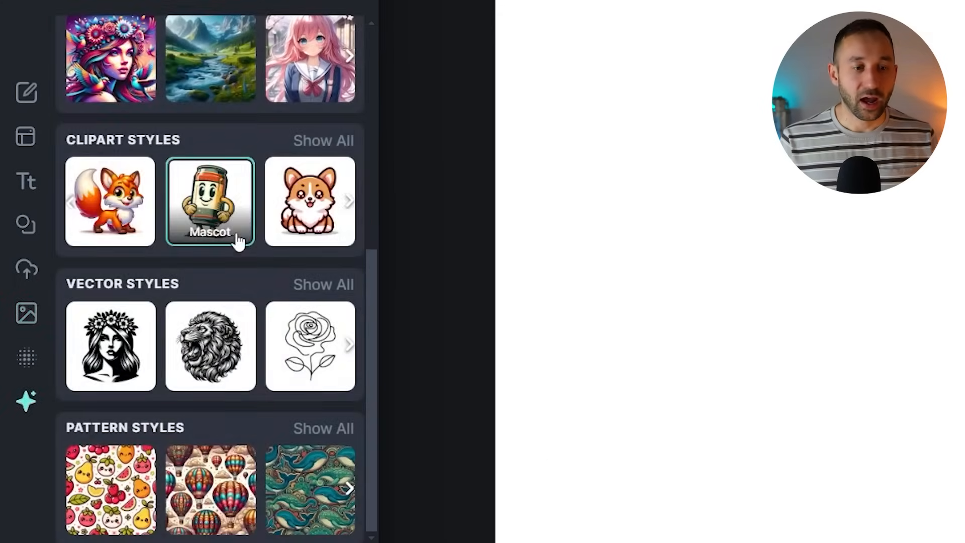
pyautogui.scroll(8, 236, 239)
pyautogui.scroll(1, 237, 243)
pyautogui.scroll(-4, 198, 411)
pyautogui.scroll(4, 198, 301)
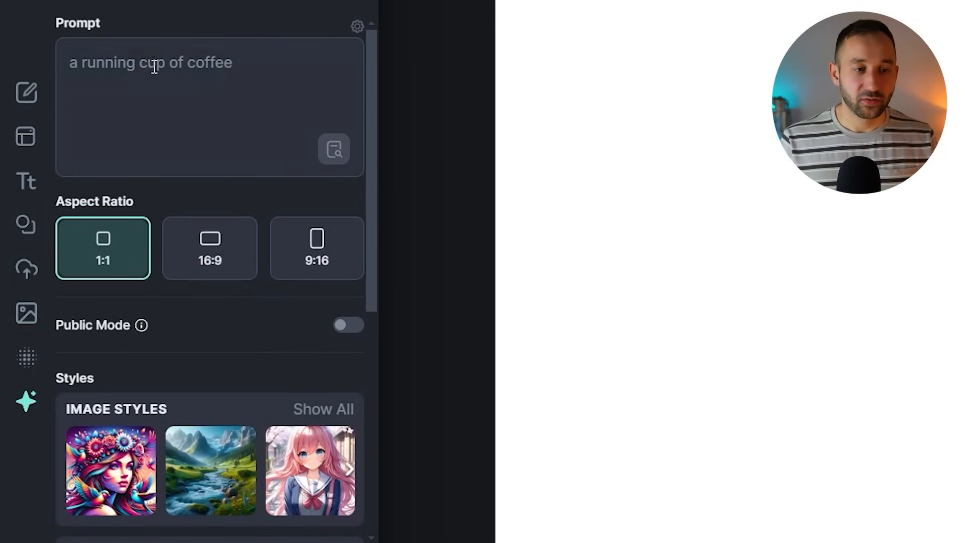
pyautogui.moveTo(248, 65); pyautogui.dragTo(65, 69)
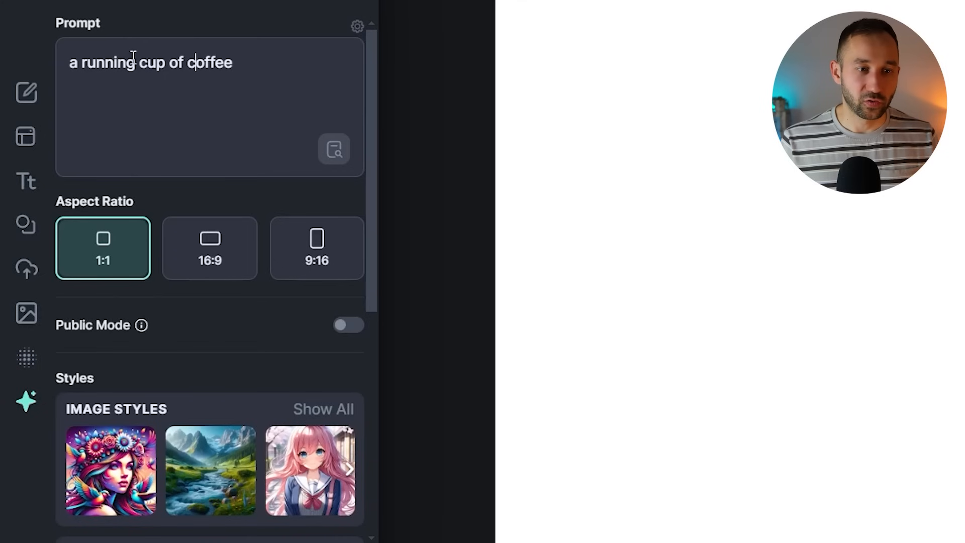
# - Browse the Kittl AI image library, checking the Images, Clipart and Vector categories before returning to All
pyautogui.click(26, 312)
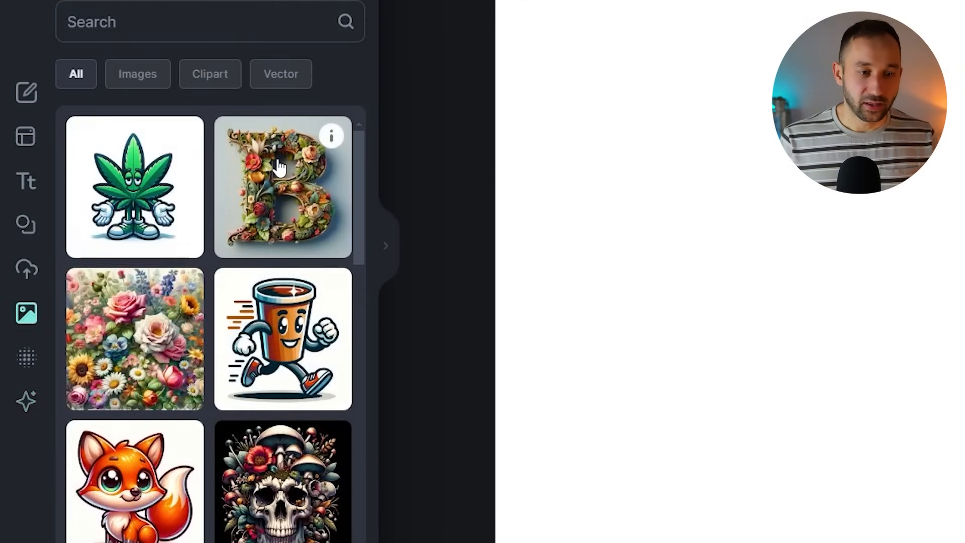
pyautogui.scroll(-15, 287, 187)
pyautogui.scroll(-5, 286, 185)
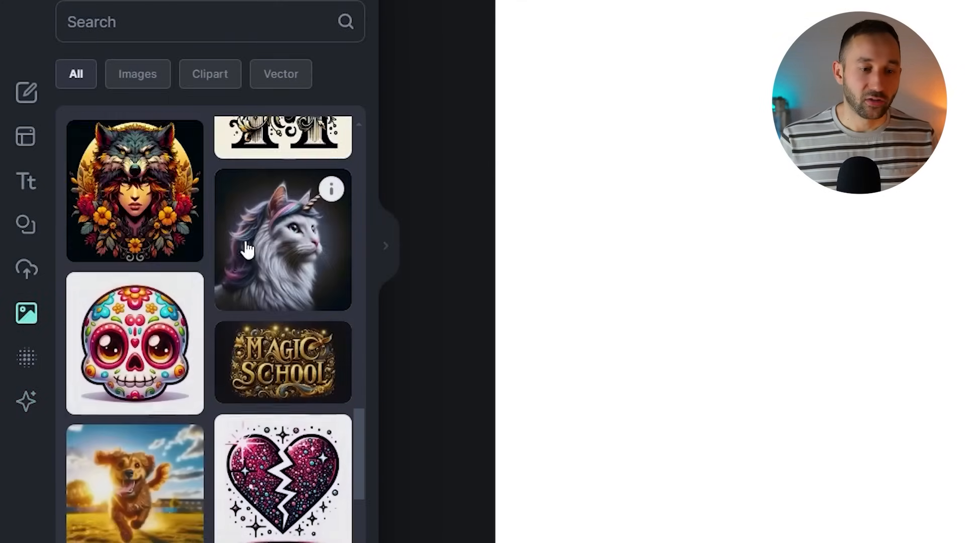
pyautogui.scroll(20, 243, 248)
pyautogui.click(157, 83)
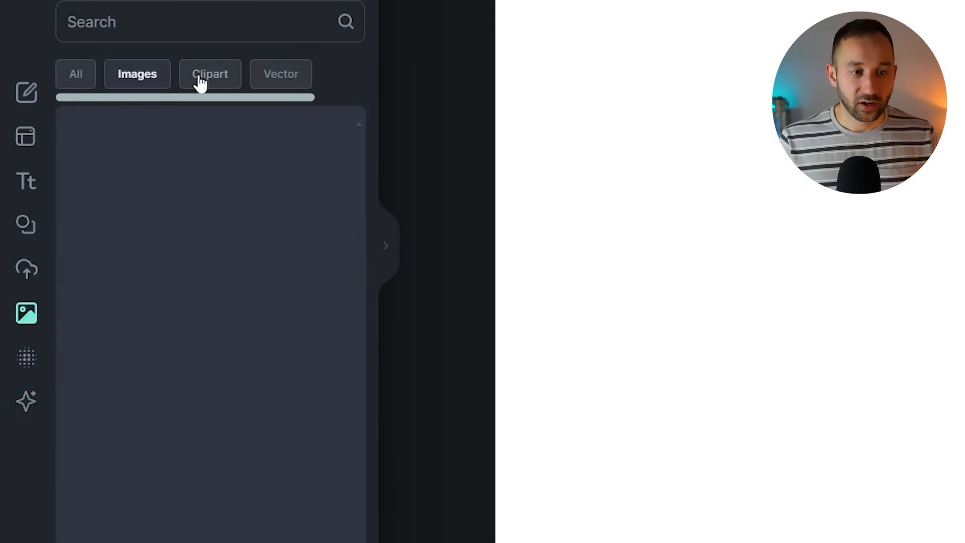
pyautogui.click(200, 80)
pyautogui.click(281, 74)
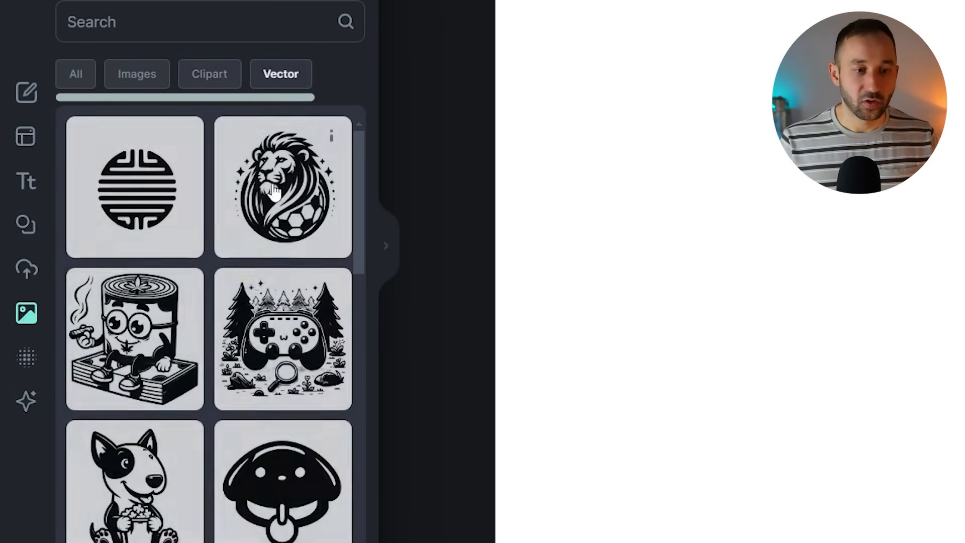
pyautogui.scroll(-4, 281, 251)
pyautogui.click(76, 74)
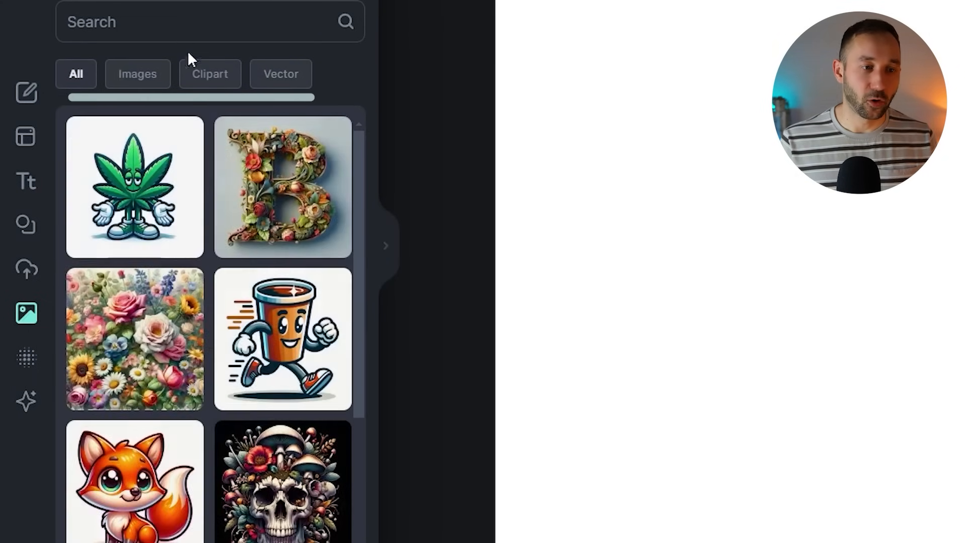
# - Search the Kittl AI images for "mascot", browse the results and view the sushi mascot's prompt
pyautogui.click(182, 29)
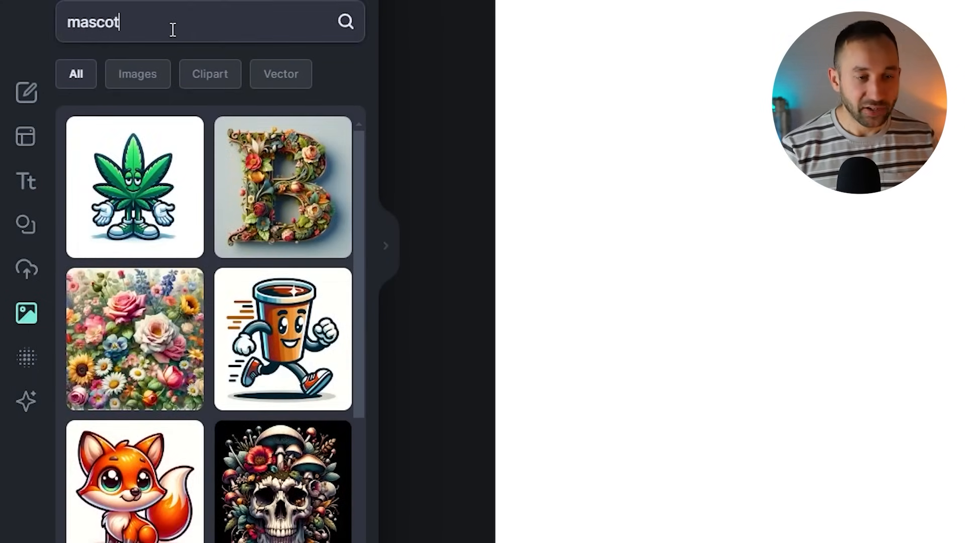
pyautogui.press('Return')
pyautogui.scroll(-5, 173, 183)
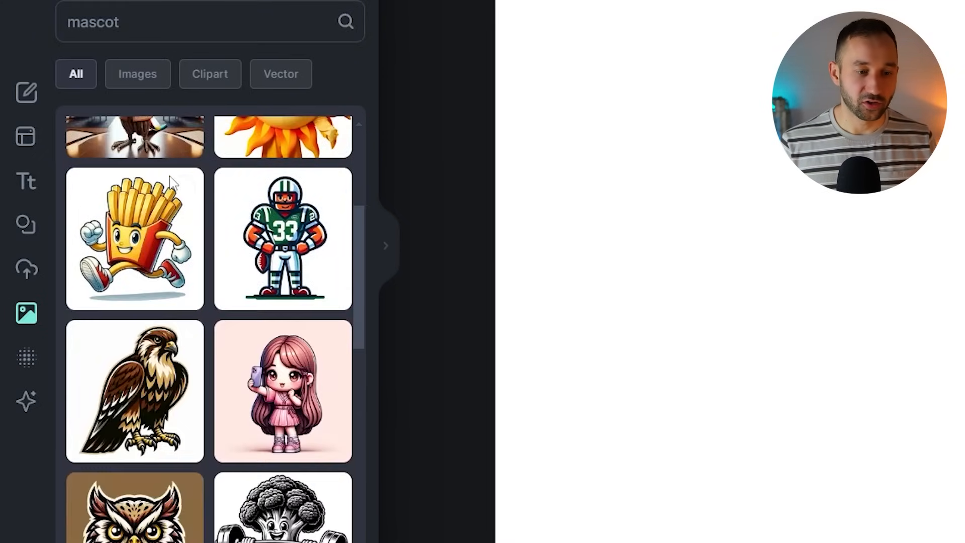
pyautogui.scroll(-2, 180, 275)
pyautogui.scroll(-7, 180, 287)
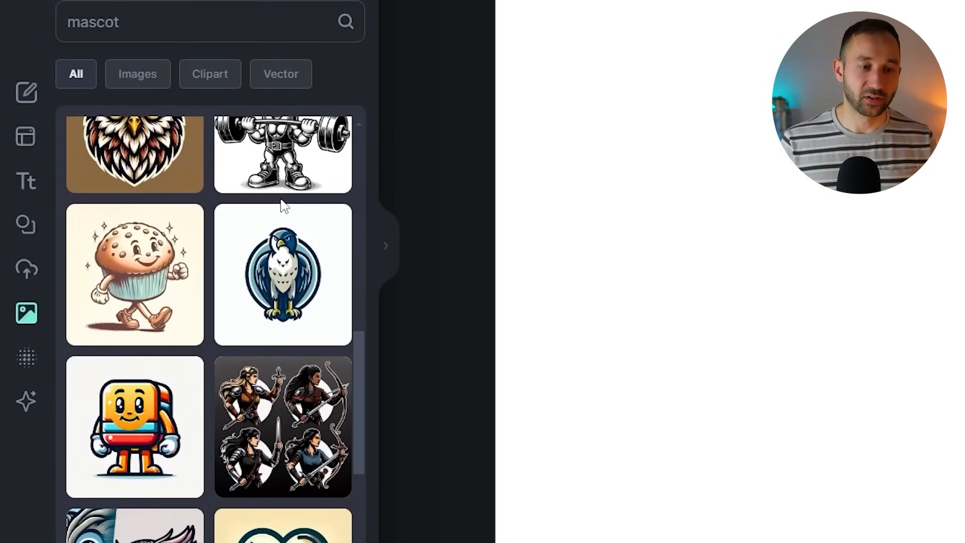
pyautogui.scroll(-7, 176, 305)
pyautogui.scroll(-10, 177, 307)
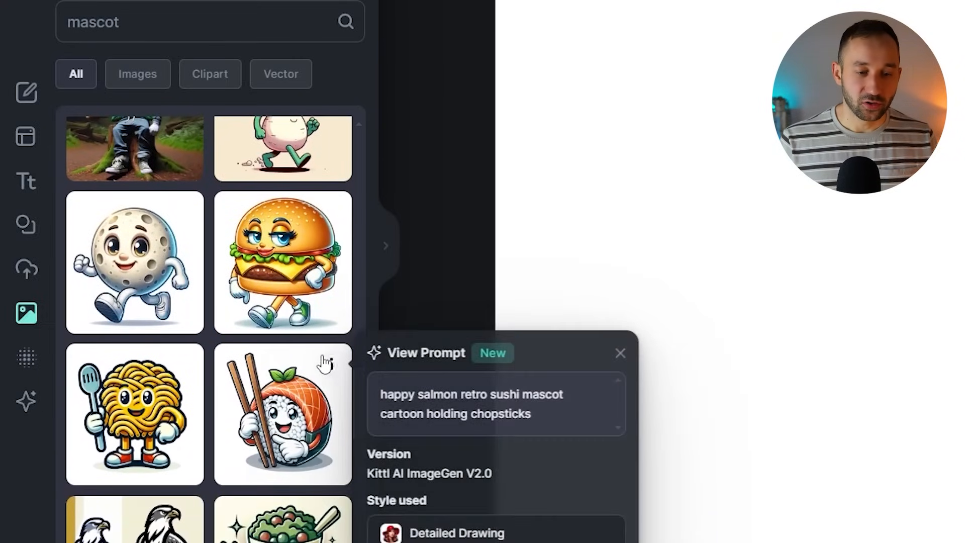
pyautogui.scroll(20, 279, 392)
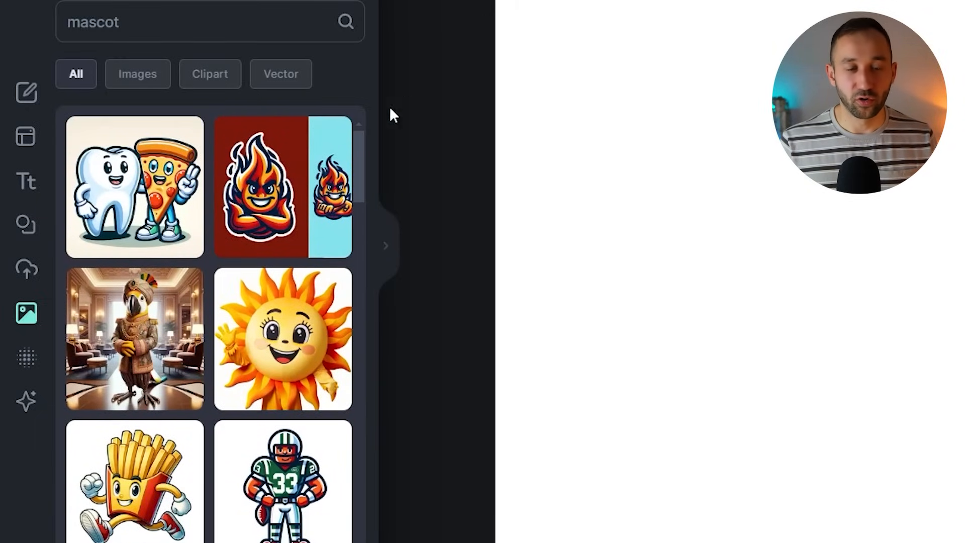
# - Reuse the running French fries mascot's prompt in the image generator and switch the style to Mascot
pyautogui.scroll(-2, 166, 373)
pyautogui.scroll(-2, 144, 398)
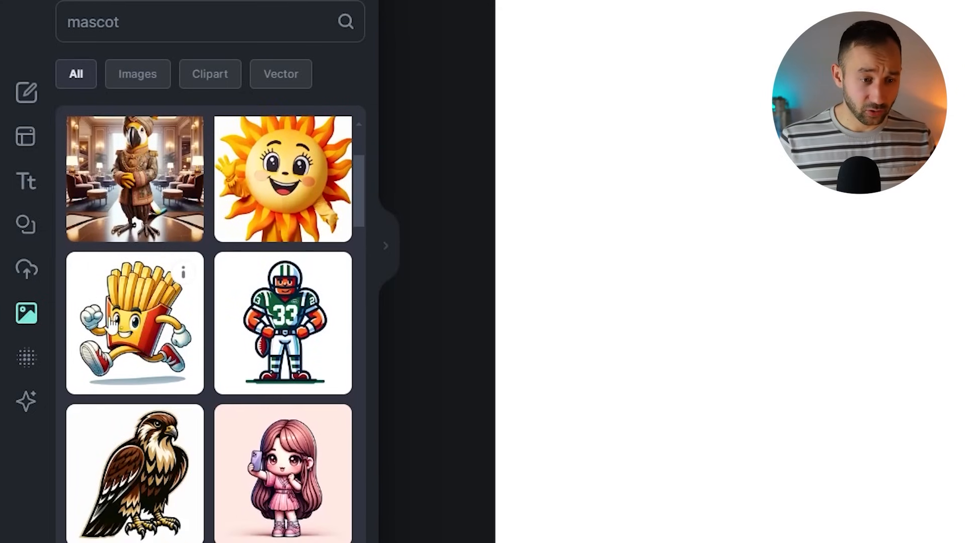
pyautogui.click(183, 274)
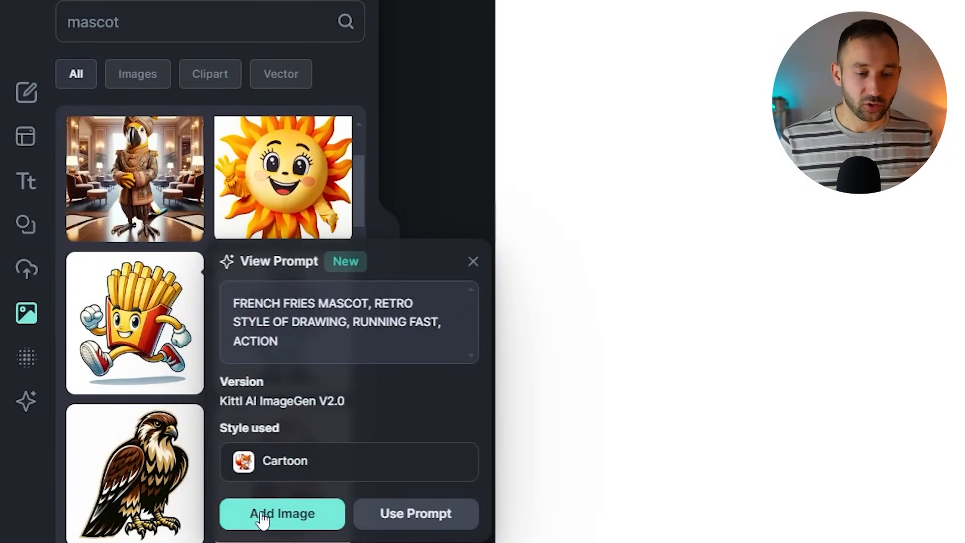
pyautogui.click(417, 515)
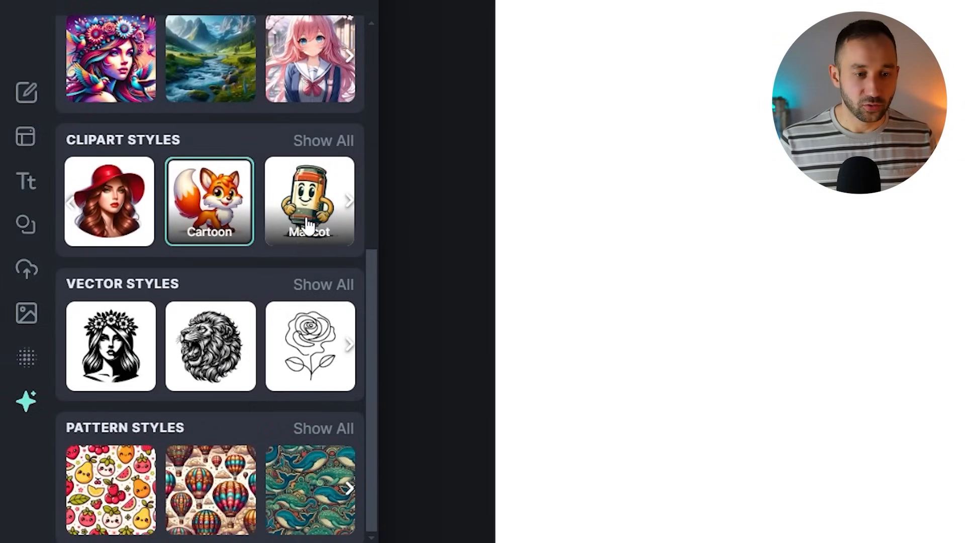
pyautogui.click(297, 206)
# - Replace "FRENCH FRIES" at the start of the prompt with "MOZZARELLA STICKS"
pyautogui.scroll(8, 241, 254)
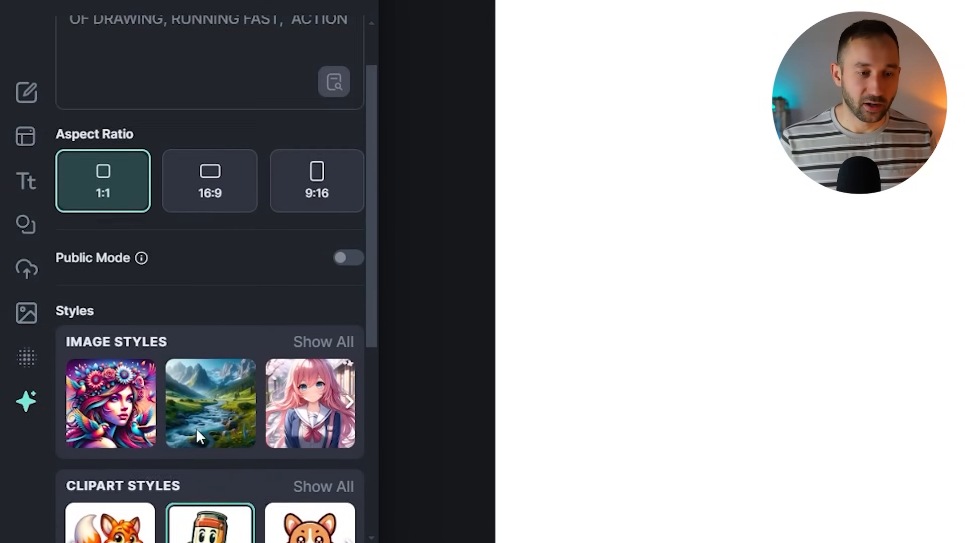
pyautogui.click(177, 62)
pyautogui.moveTo(177, 63); pyautogui.dragTo(37, 38)
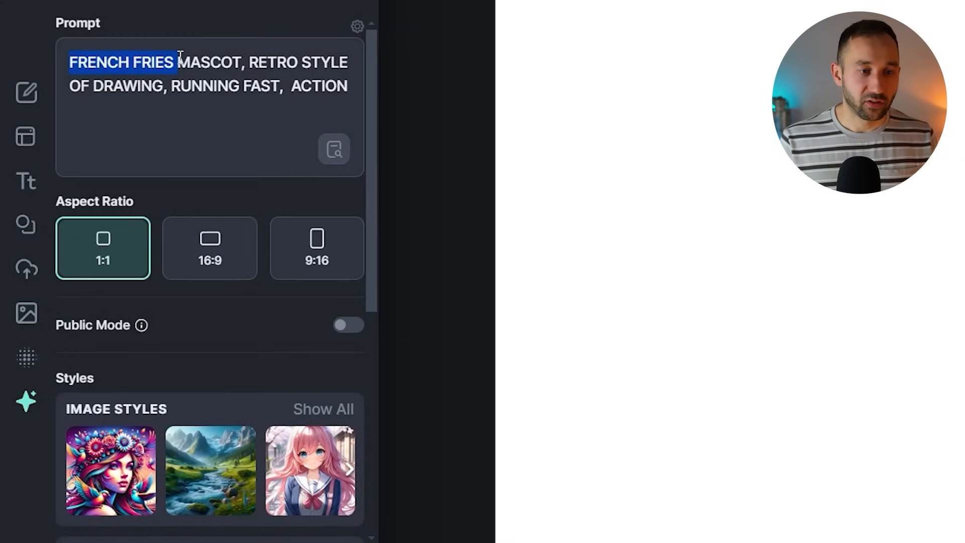
pyautogui.write('MOZZARELLA STICKS')
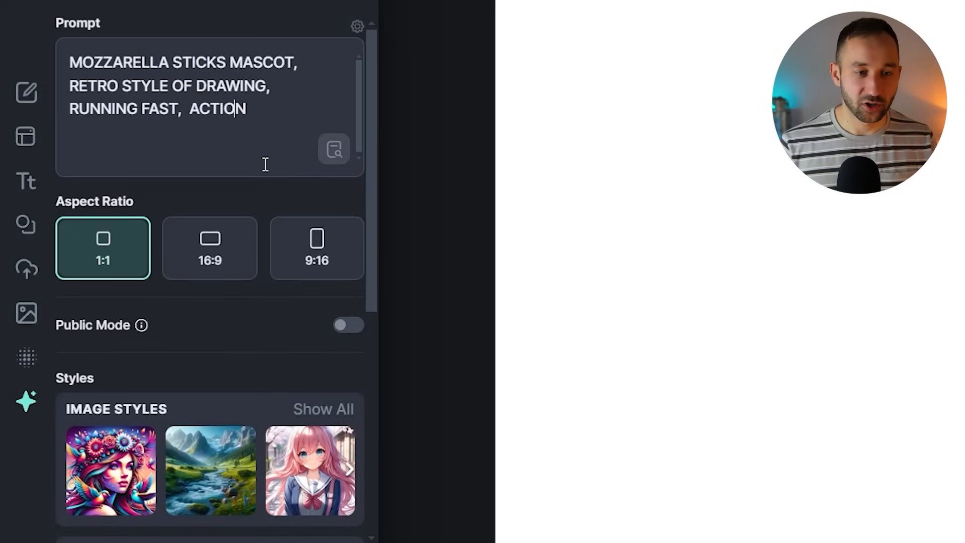
# - Add "WEARING SUNGLASSES" before "MASCOT" in the prompt and put "CUTE" at its beginning
pyautogui.moveTo(278, 108); pyautogui.dragTo(170, 103)
pyautogui.click(243, 63)
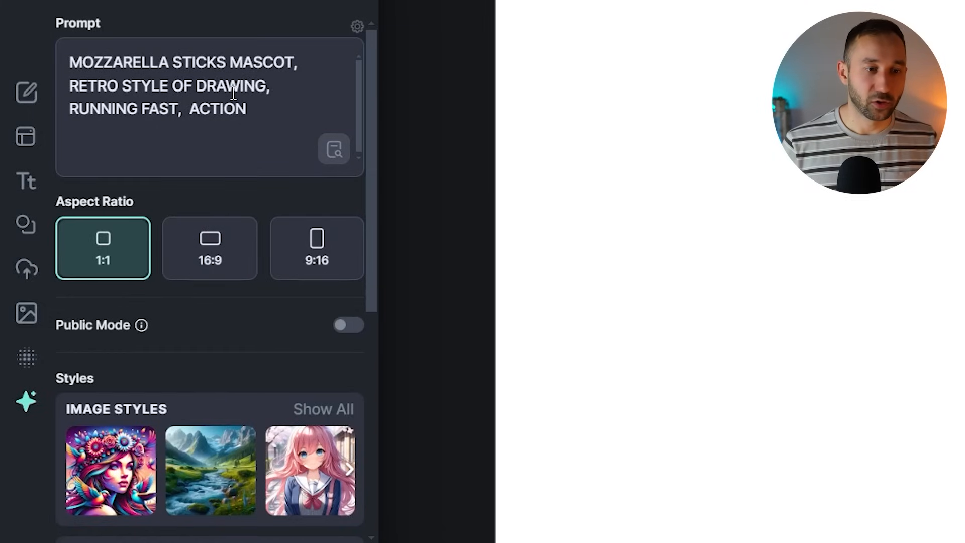
pyautogui.write('WEARING SUNGLAS')
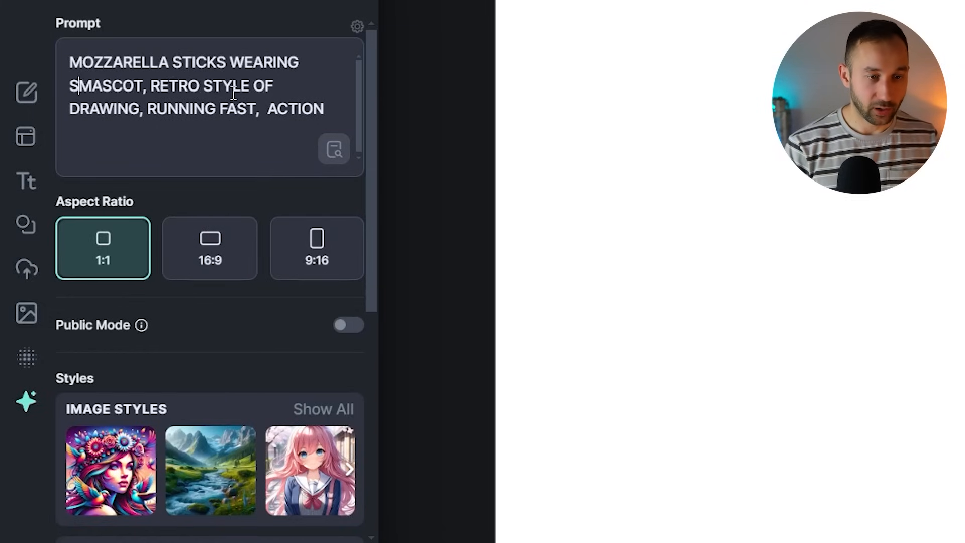
pyautogui.write('SES ')
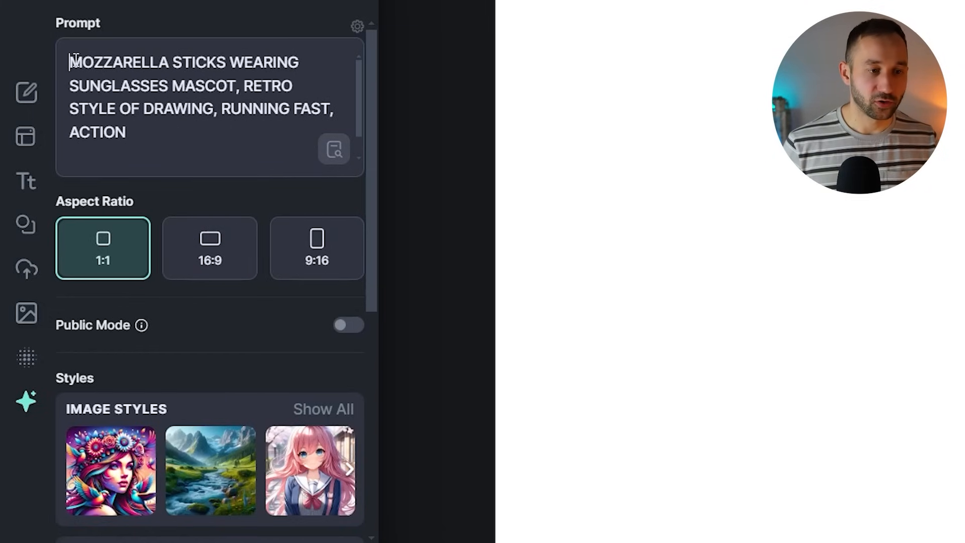
pyautogui.write('CUTE')
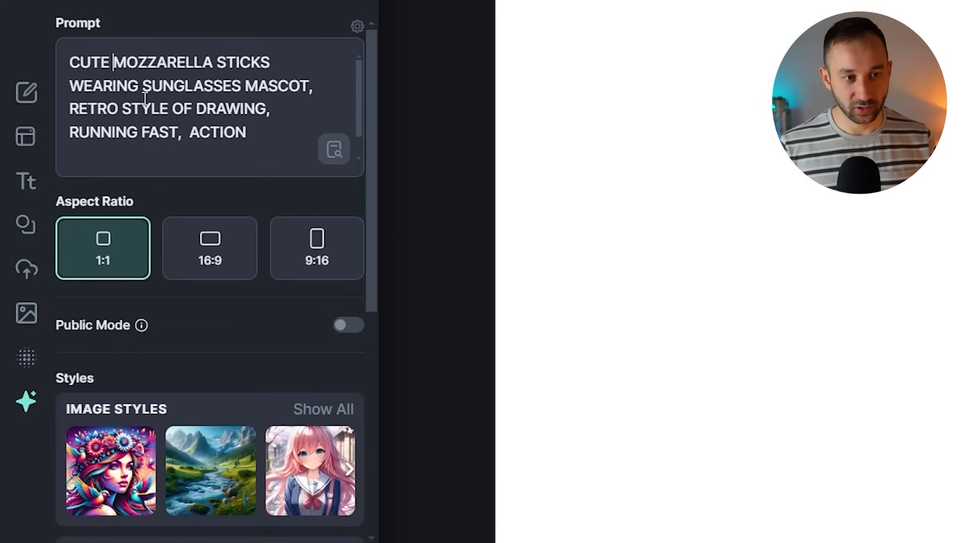
# - Check the prompt and settings, and generate the mozzarella sticks image in 1:1 aspect ratio with the Mascot style
pyautogui.scroll(-1, 145, 98)
pyautogui.scroll(1, 151, 101)
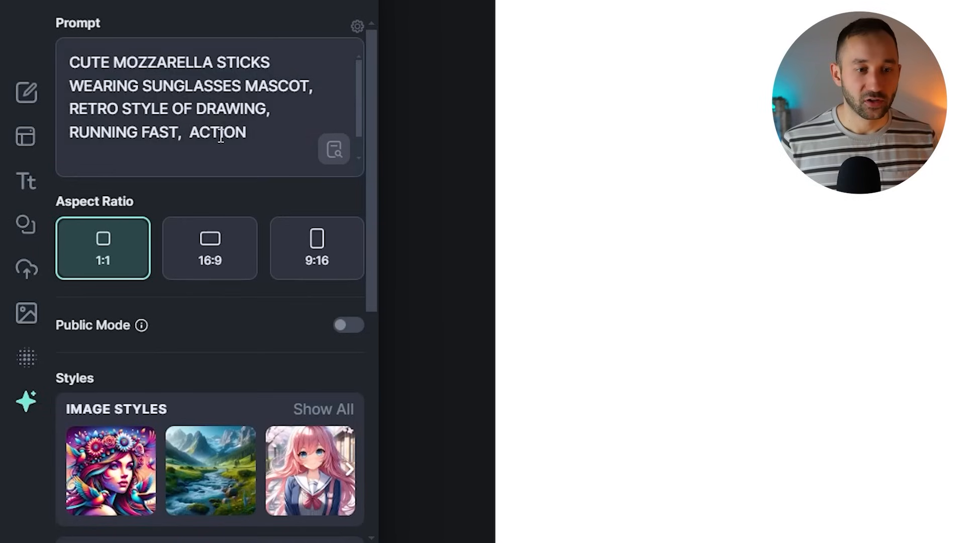
pyautogui.scroll(-1, 220, 142)
pyautogui.scroll(1, 221, 145)
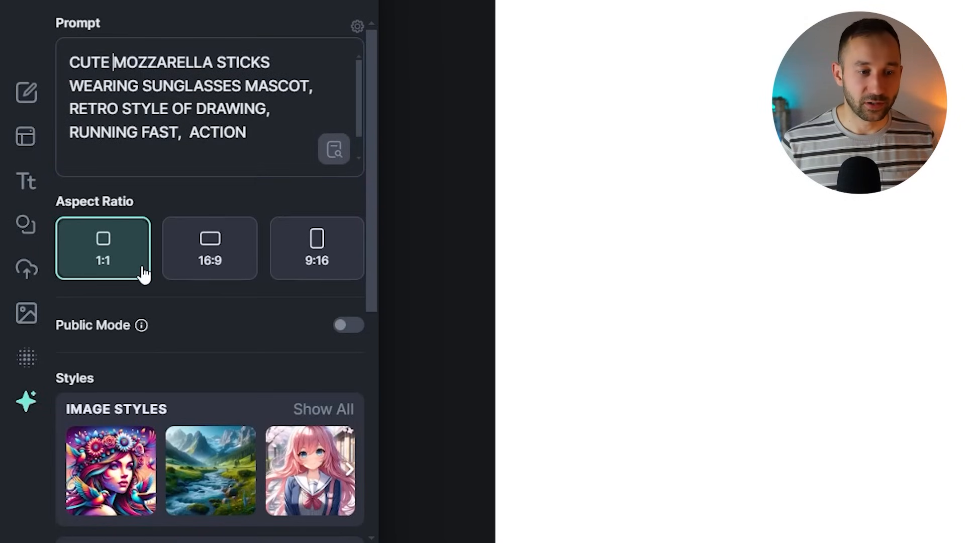
pyautogui.scroll(-3, 252, 301)
pyautogui.scroll(2, 251, 285)
pyautogui.scroll(-1, 253, 256)
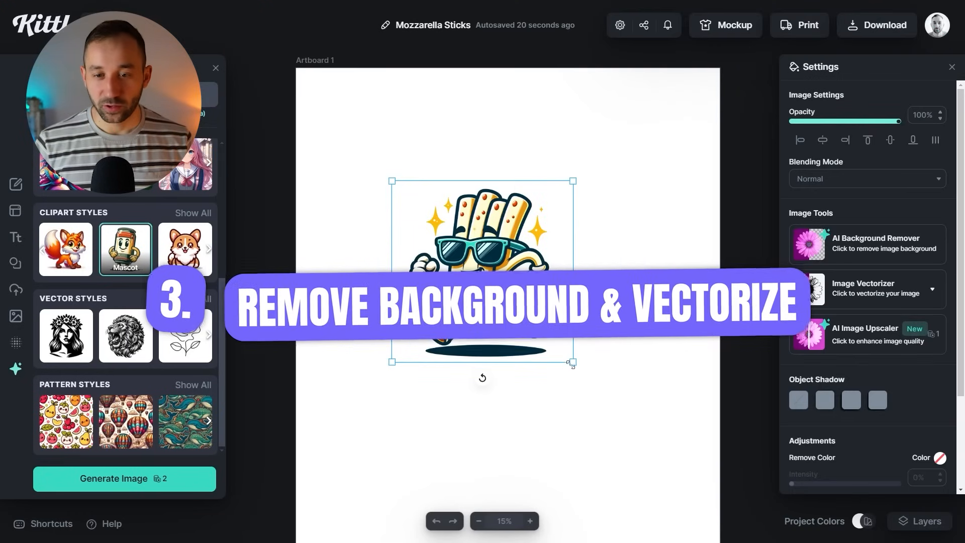
# - Enlarge the generated mascot image and reposition it around the middle of the artboard's width
pyautogui.moveTo(570, 364); pyautogui.dragTo(640, 427)
pyautogui.moveTo(527, 326); pyautogui.dragTo(492, 300)
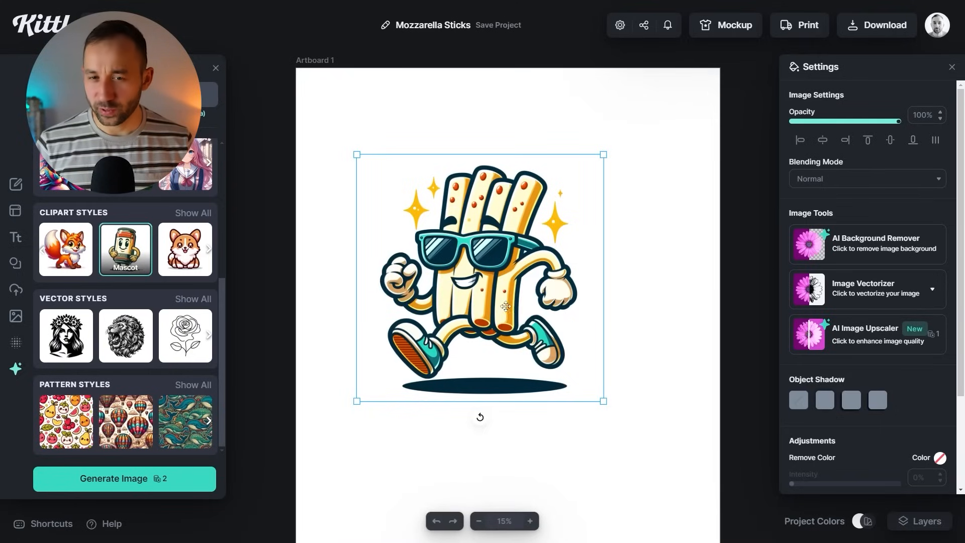
pyautogui.moveTo(485, 313); pyautogui.dragTo(465, 296)
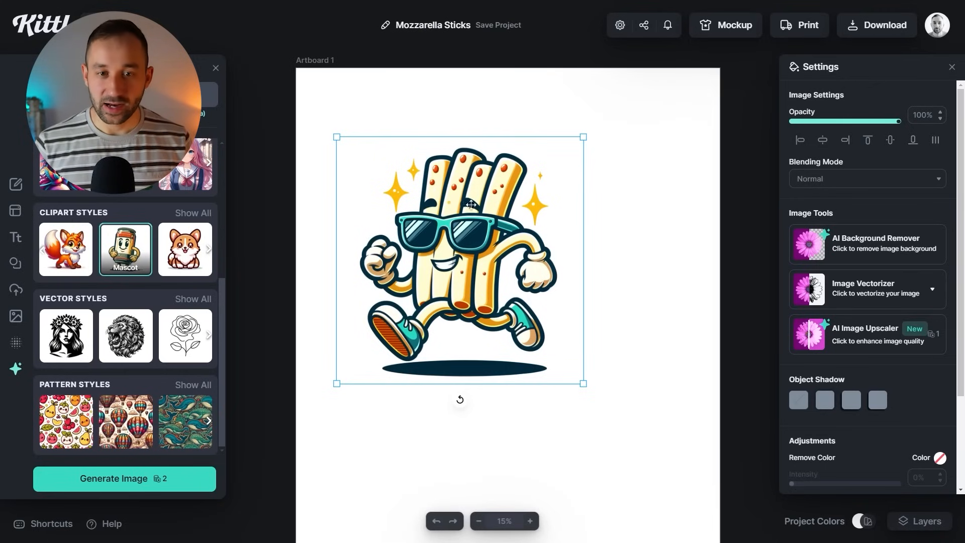
pyautogui.moveTo(583, 383); pyautogui.dragTo(597, 397)
pyautogui.moveTo(492, 276); pyautogui.dragTo(530, 319)
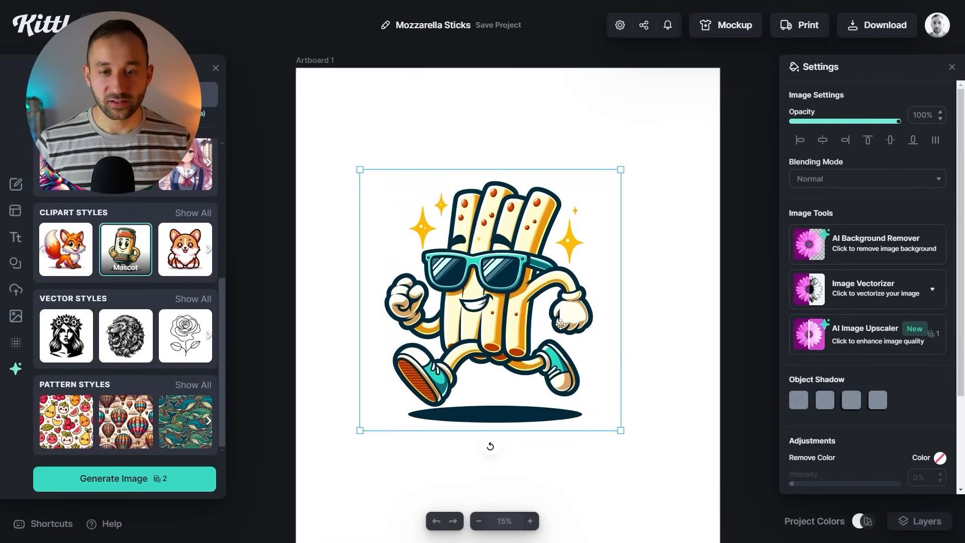
pyautogui.moveTo(400, 195)
pyautogui.mouseDown()
pyautogui.moveTo(324, 132)
pyautogui.moveTo(411, 187)
pyautogui.mouseUp()
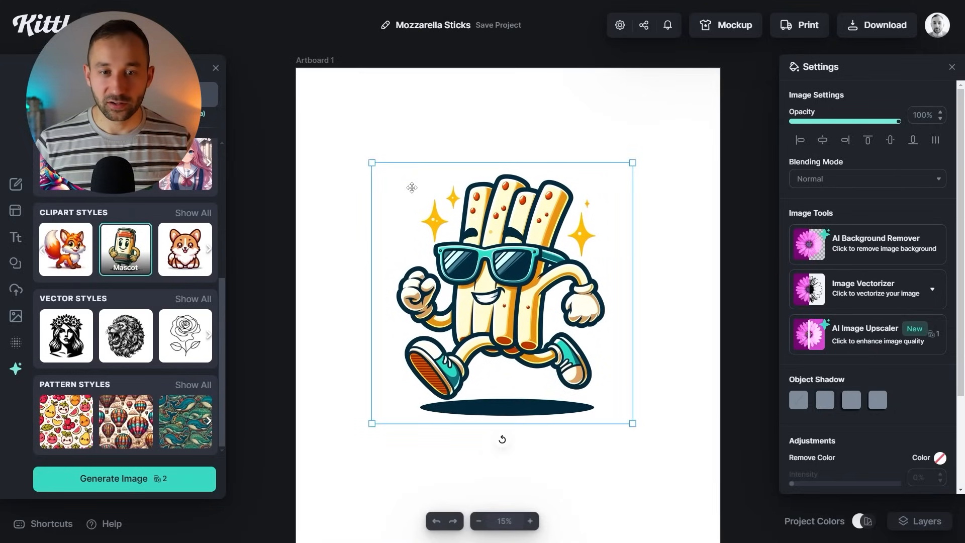
pyautogui.click(371, 130)
pyautogui.click(520, 270)
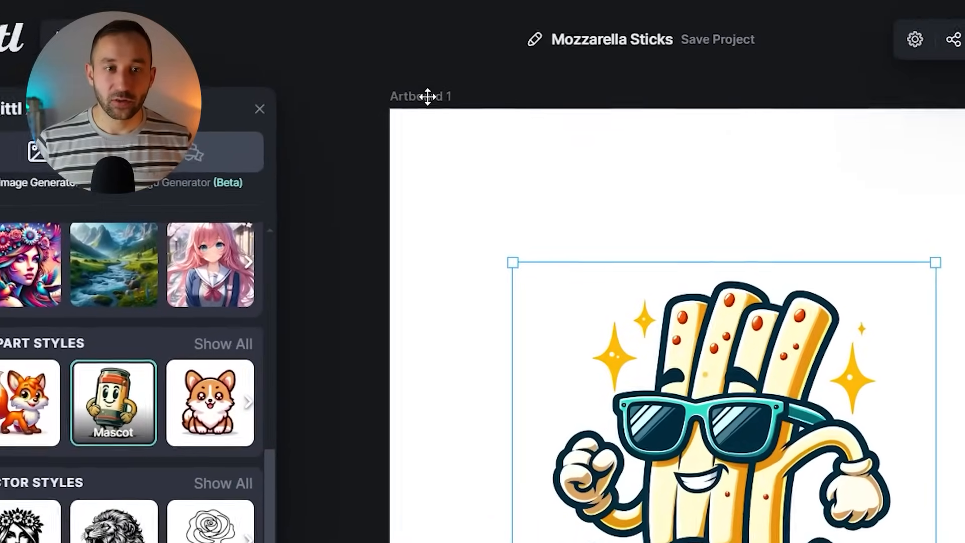
# - Rename the artboard as "Mozzarella Design 1"
pyautogui.click(319, 60)
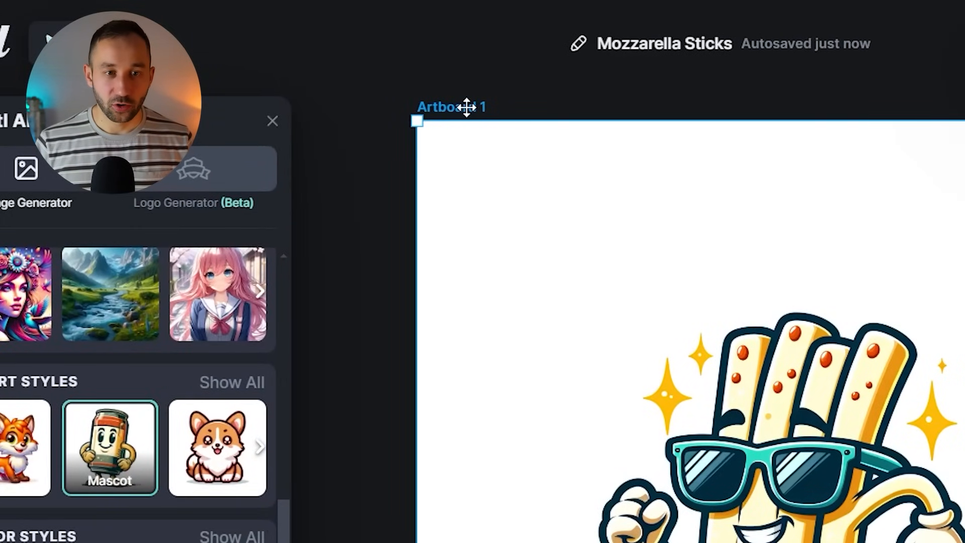
pyautogui.doubleClick(467, 107)
pyautogui.hotkey('ctrl', 'a')
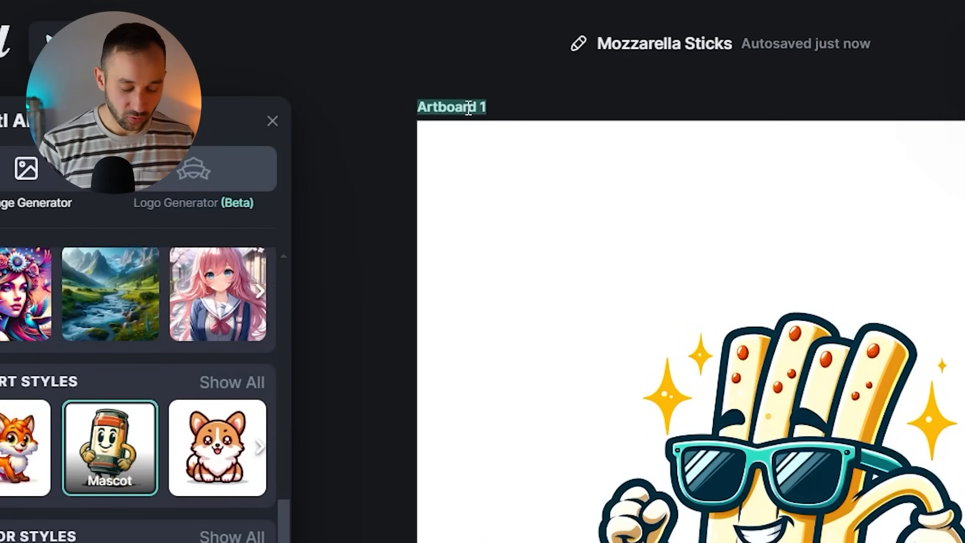
pyautogui.write('Mozzarella Design')
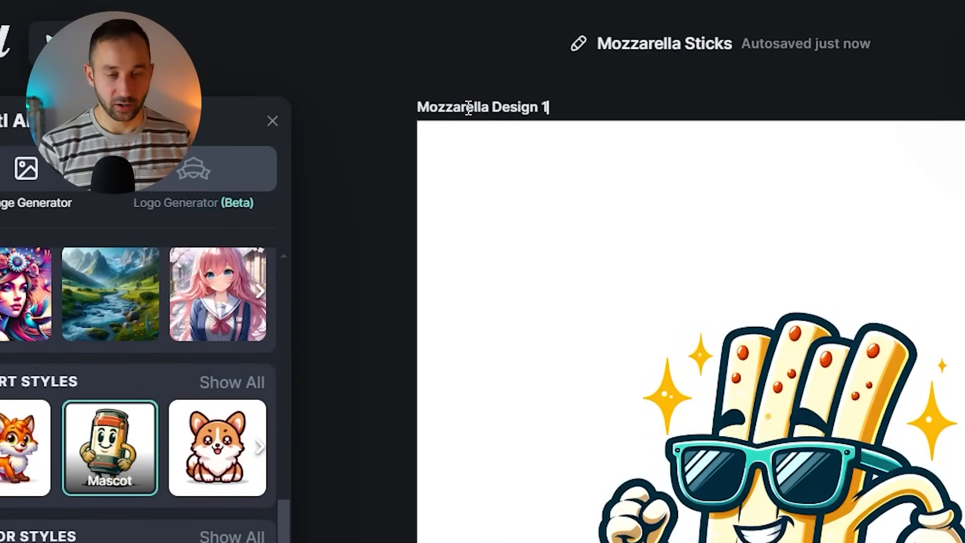
pyautogui.click(570, 112)
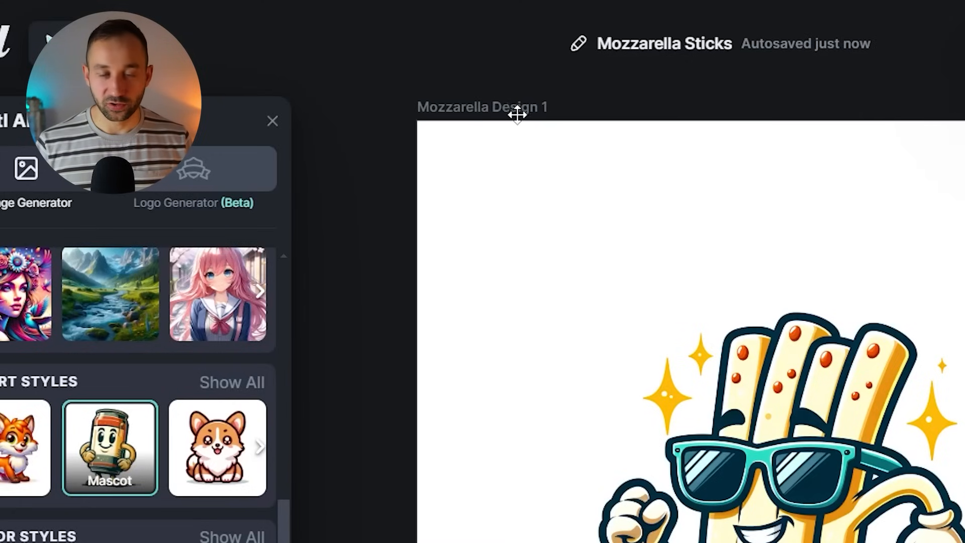
pyautogui.click(850, 400)
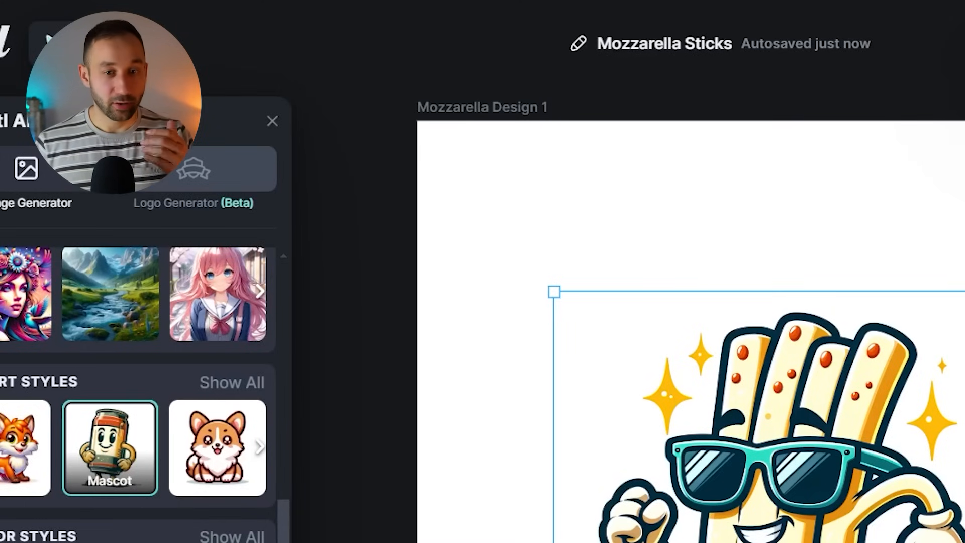
# - Change the artboard's background color to a solid light gray
pyautogui.click(458, 109)
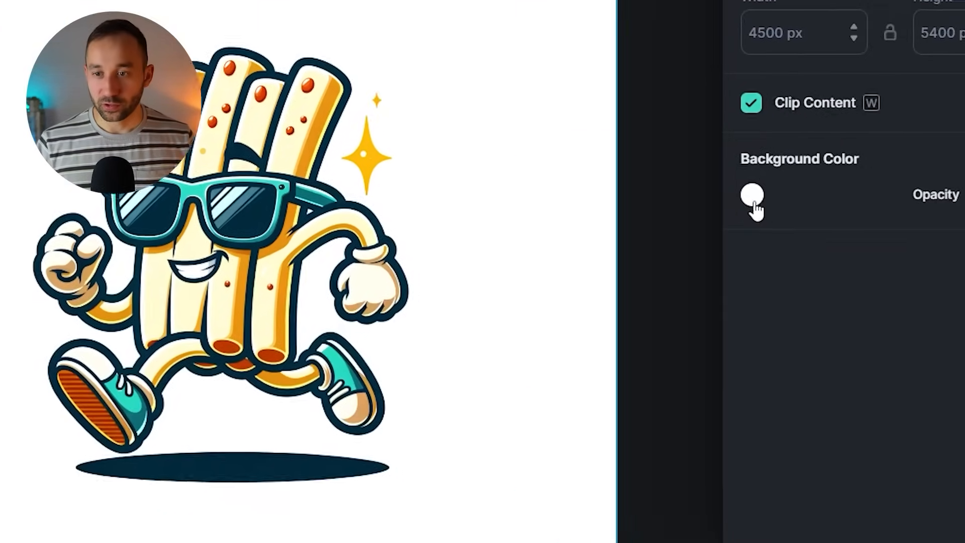
pyautogui.click(752, 197)
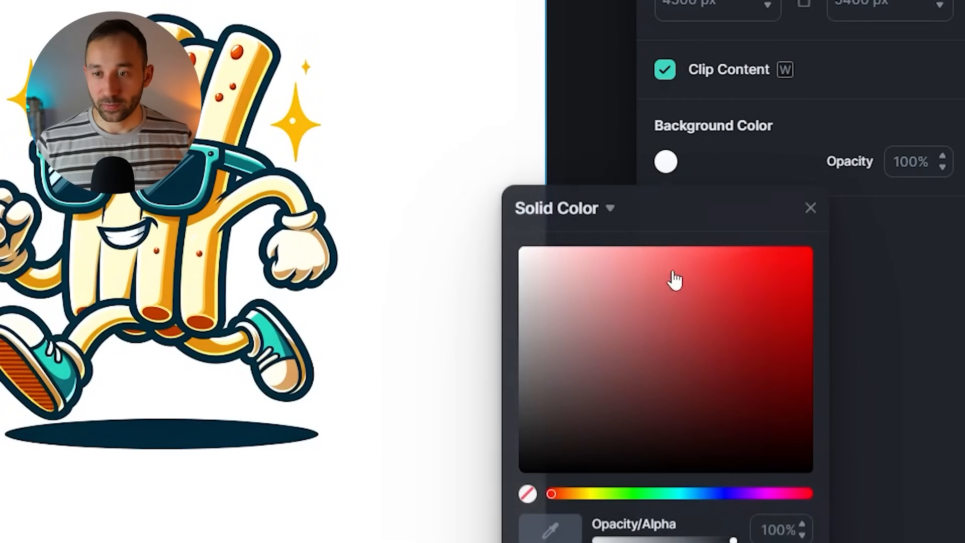
pyautogui.moveTo(677, 303); pyautogui.dragTo(481, 490)
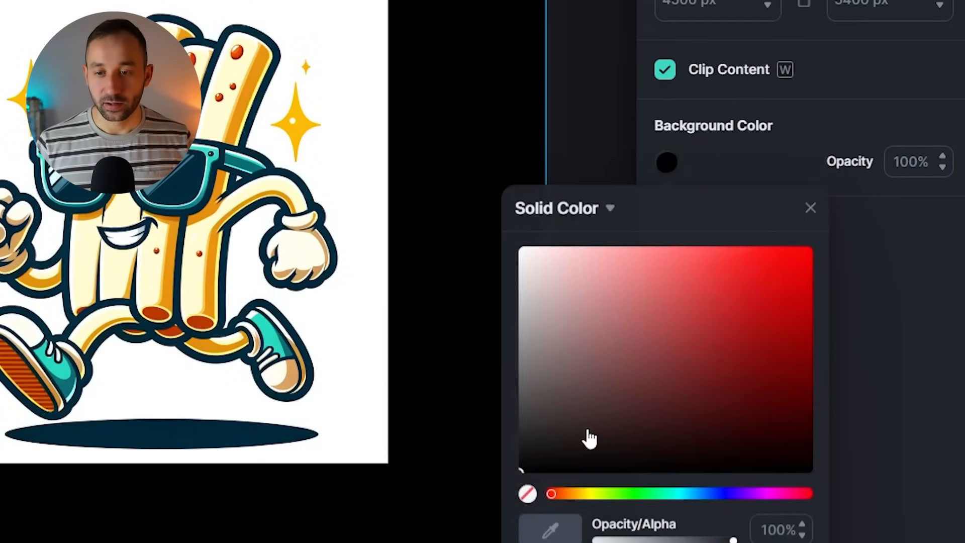
pyautogui.moveTo(587, 434); pyautogui.dragTo(397, 307)
# - Enlarge and reposition the mascot image on the artboard, and remove its background with the AI Background Remover
pyautogui.click(217, 215)
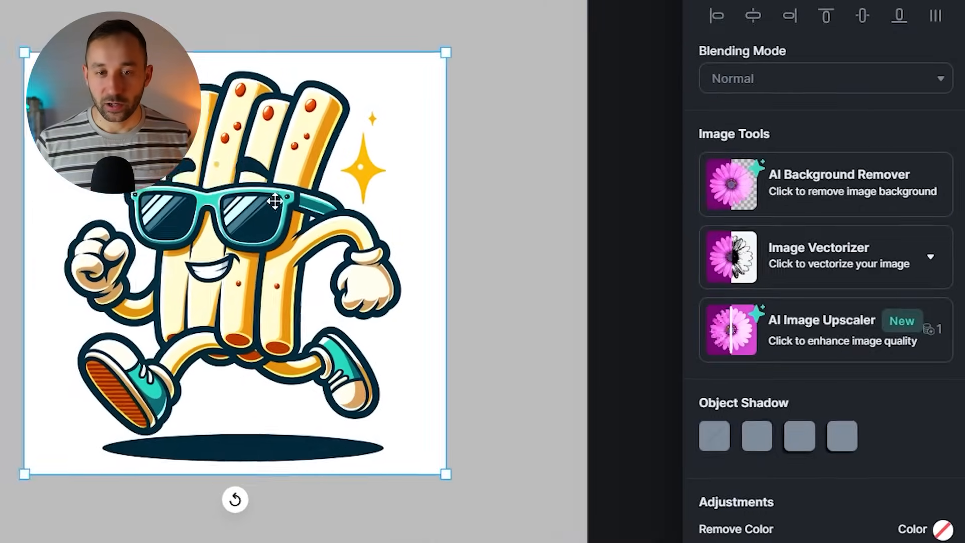
pyautogui.moveTo(496, 474); pyautogui.dragTo(601, 542)
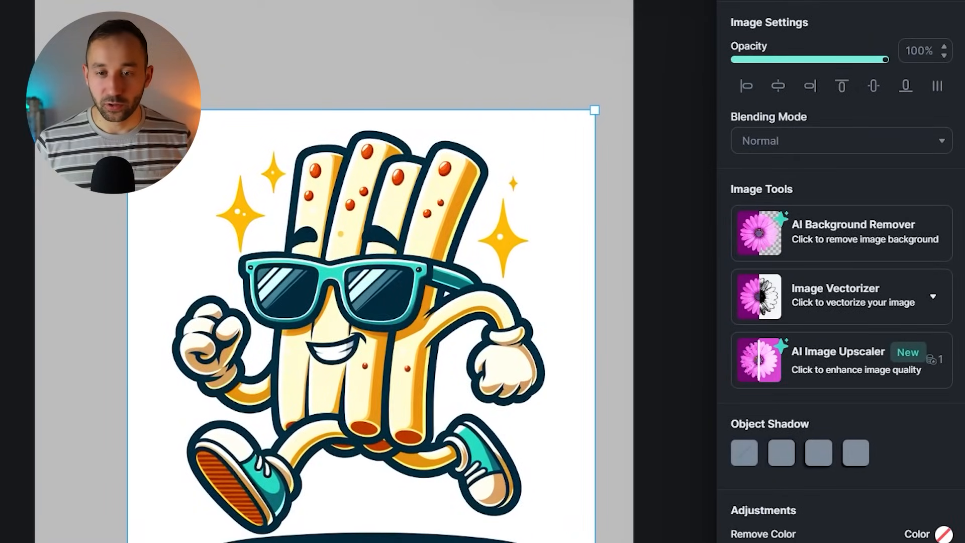
pyautogui.moveTo(495, 443); pyautogui.dragTo(461, 403)
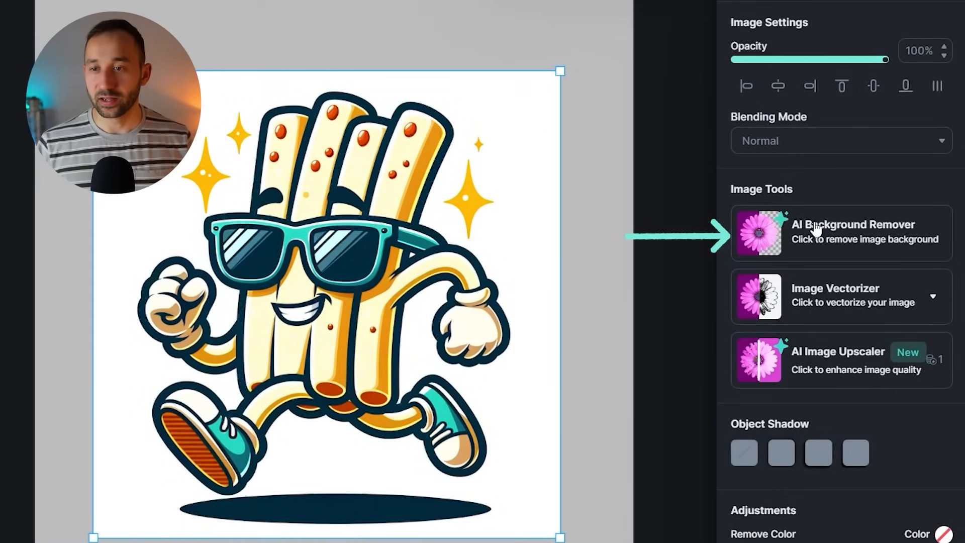
pyautogui.click(877, 246)
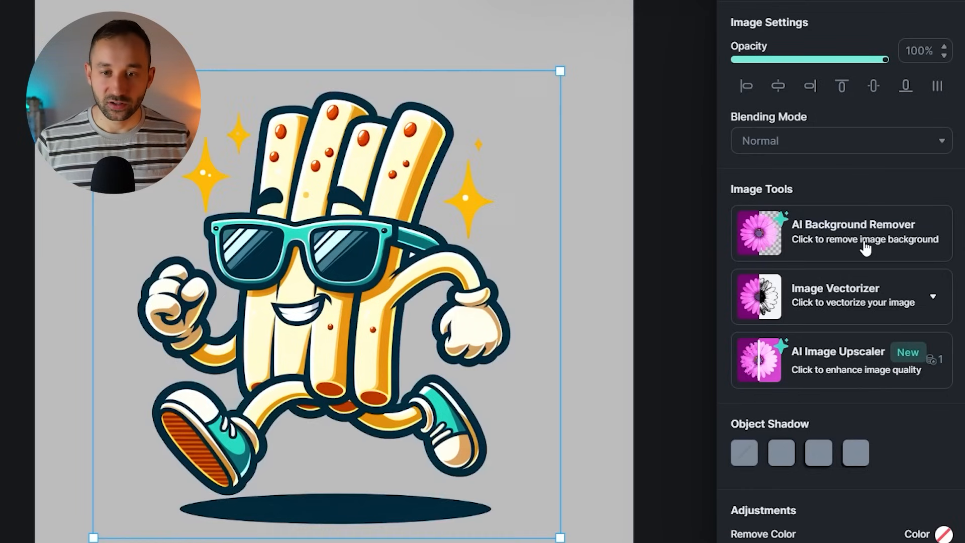
pyautogui.moveTo(431, 215); pyautogui.dragTo(388, 170)
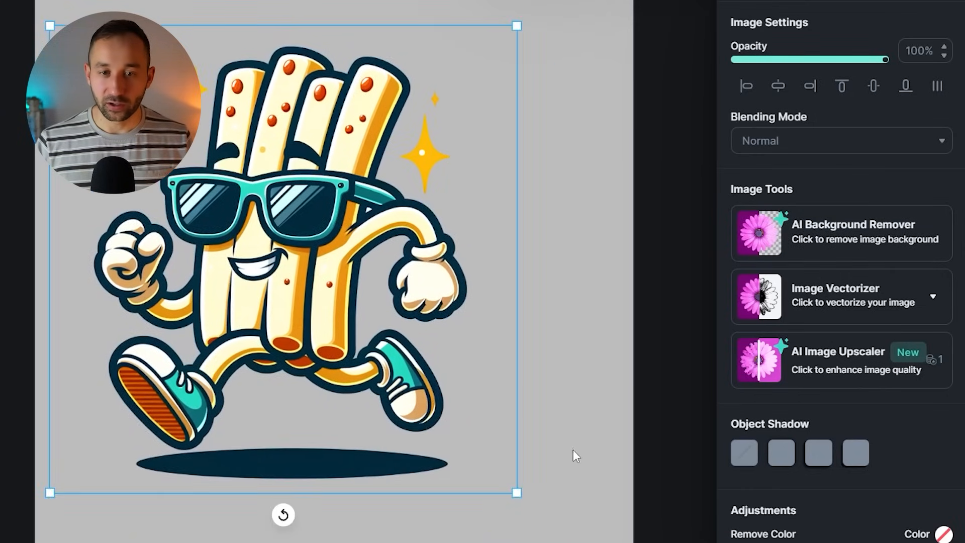
pyautogui.moveTo(515, 493); pyautogui.dragTo(559, 535)
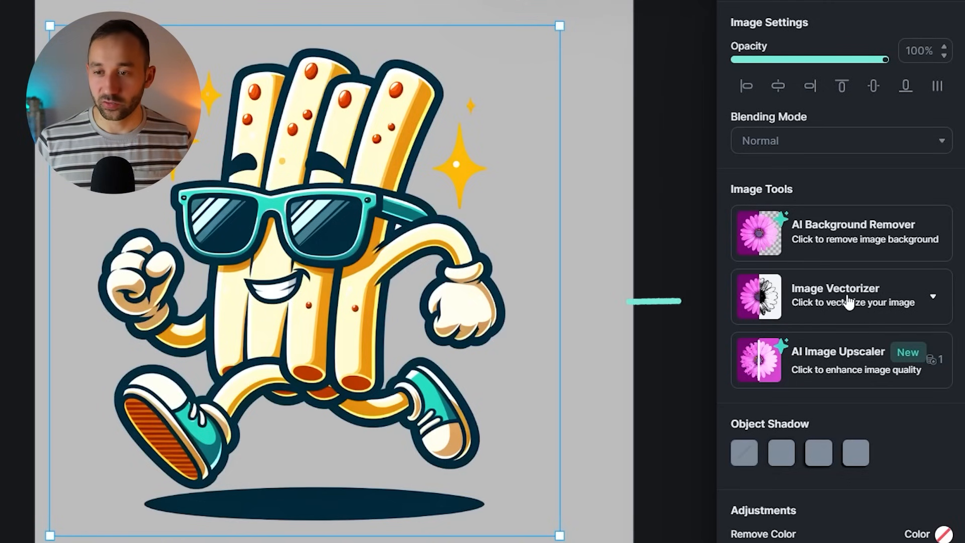
# - Vectorize the mascot image with the Image Vectorizer set to 13 colors
pyautogui.click(849, 301)
pyautogui.moveTo(750, 359); pyautogui.dragTo(830, 359)
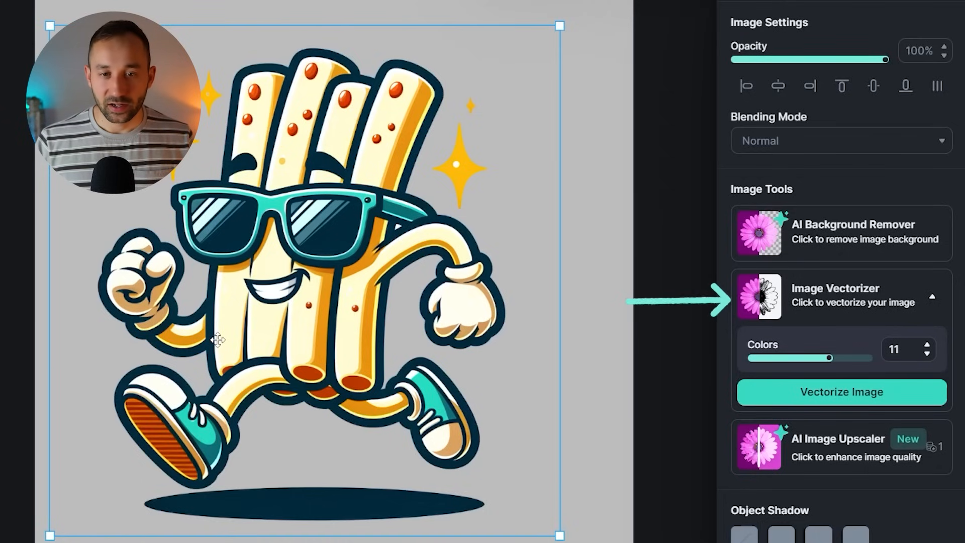
pyautogui.moveTo(833, 360)
pyautogui.mouseDown()
pyautogui.moveTo(847, 360)
pyautogui.moveTo(824, 360)
pyautogui.moveTo(900, 360)
pyautogui.moveTo(844, 360)
pyautogui.mouseUp()
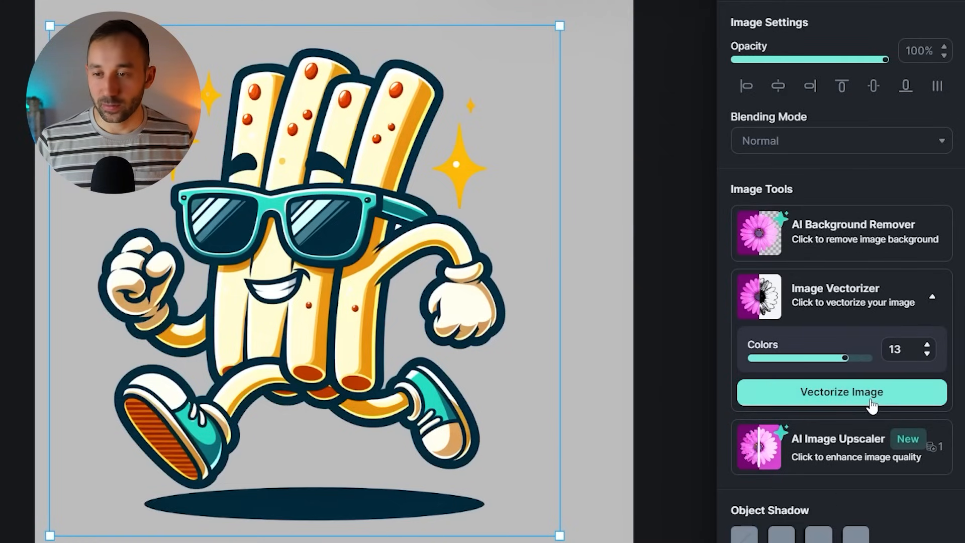
pyautogui.click(821, 394)
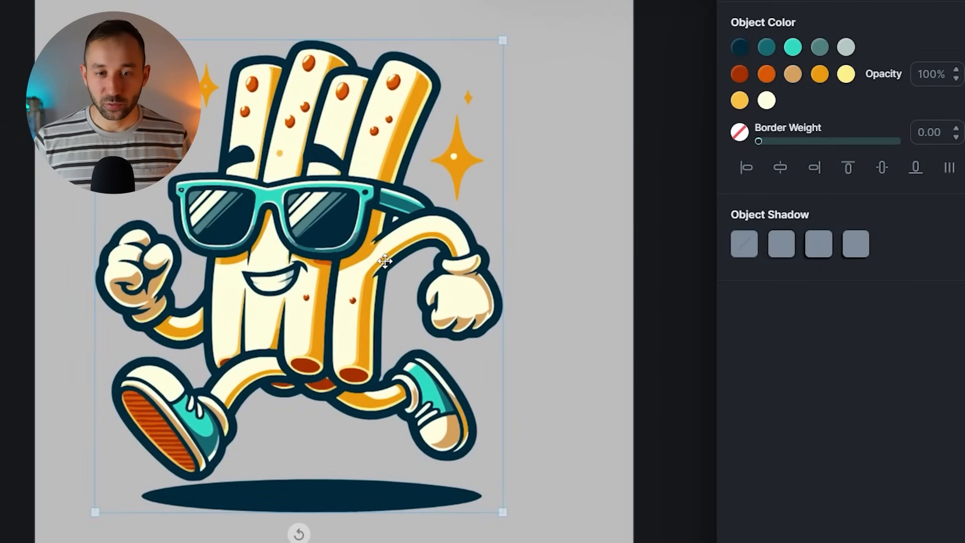
# - Enlarge the vectorized mascot, center it on the artboard, and recolor its light yellow areas to light orange #ffb66d
pyautogui.moveTo(509, 520); pyautogui.dragTo(552, 542)
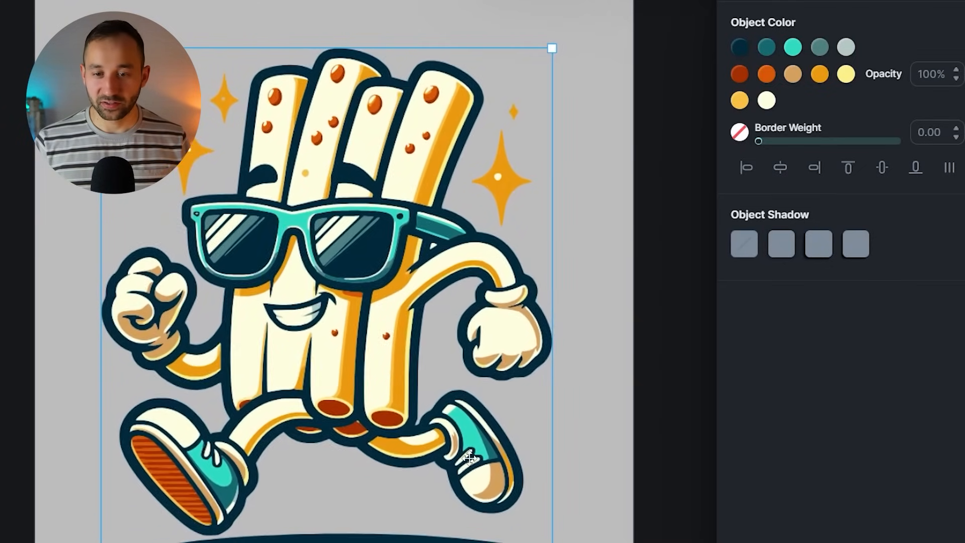
pyautogui.moveTo(504, 271); pyautogui.dragTo(495, 235)
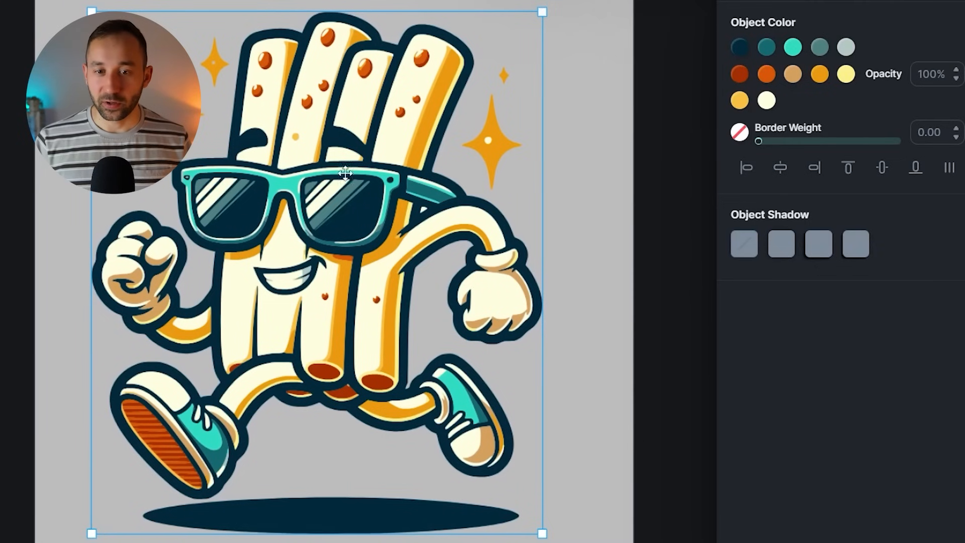
pyautogui.click(844, 76)
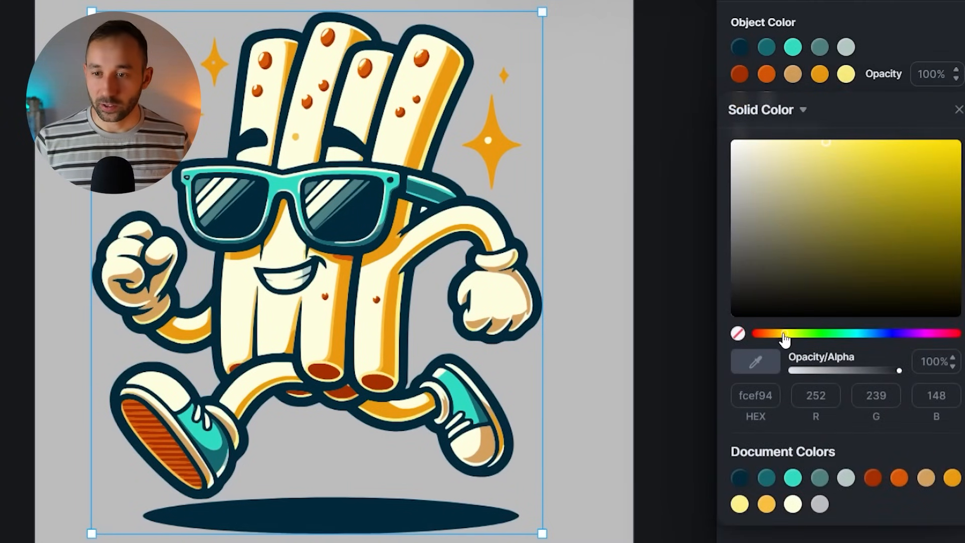
pyautogui.moveTo(784, 339); pyautogui.dragTo(773, 338)
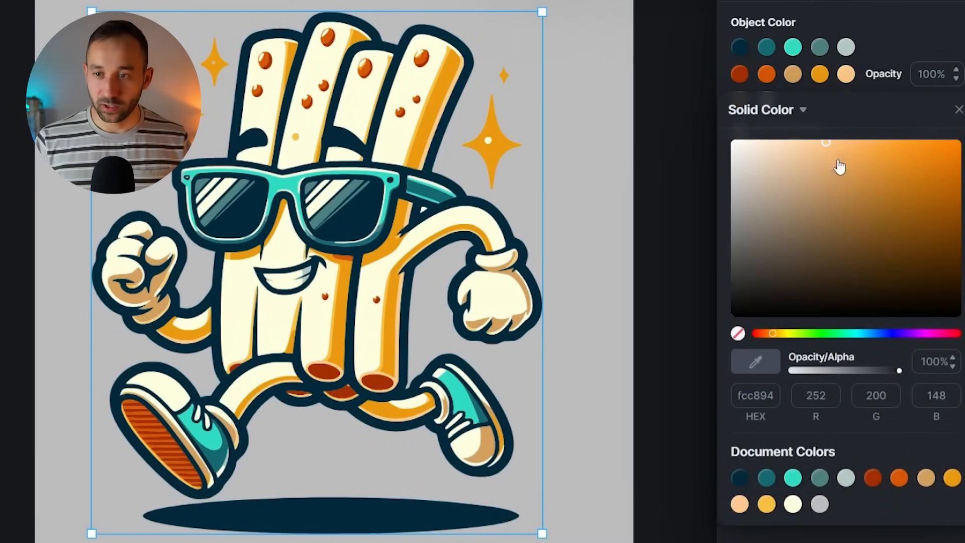
pyautogui.moveTo(839, 166); pyautogui.dragTo(864, 146)
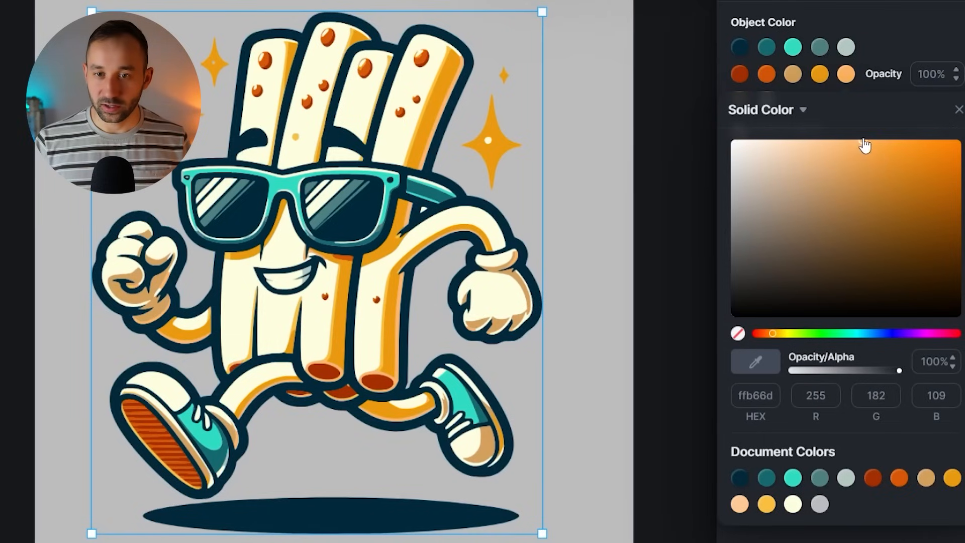
pyautogui.click(749, 87)
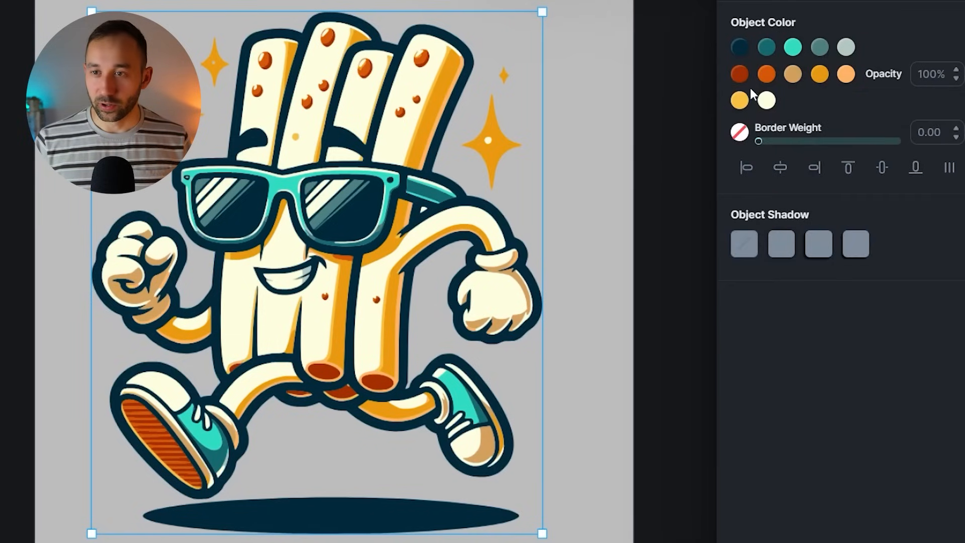
# - Recolor the mascot's cream fill to a pale peach tone by shifting its hue toward orange
pyautogui.click(766, 102)
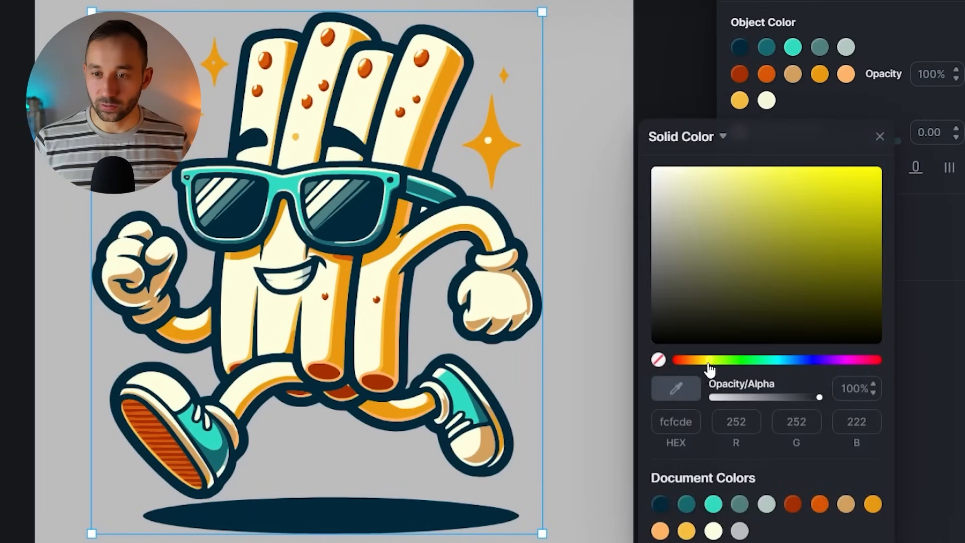
pyautogui.moveTo(709, 370); pyautogui.dragTo(687, 362)
pyautogui.moveTo(729, 169); pyautogui.dragTo(712, 172)
pyautogui.moveTo(689, 362); pyautogui.dragTo(695, 363)
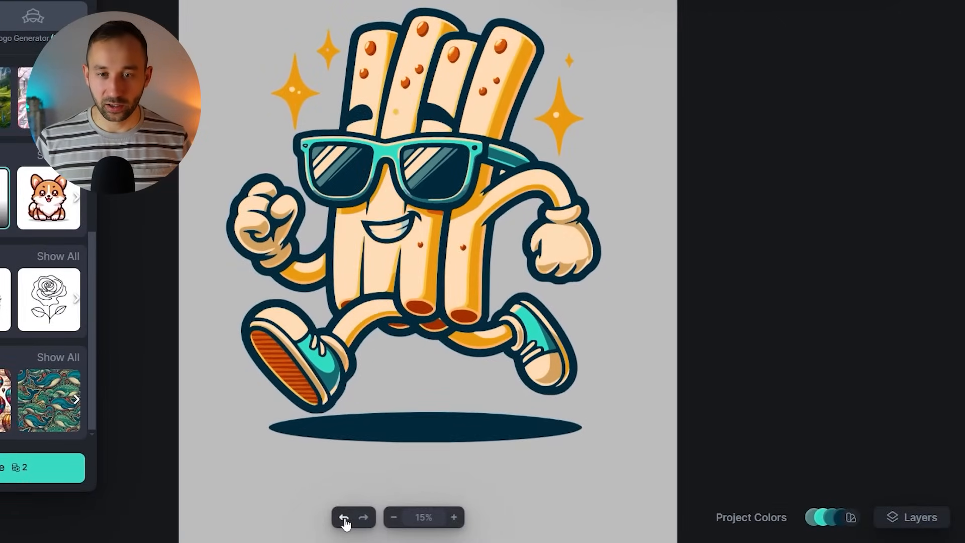
# - Compare the mascot's cream and peach fills by undoing and redoing the color changes, keeping the pale peach version
pyautogui.click(363, 517)
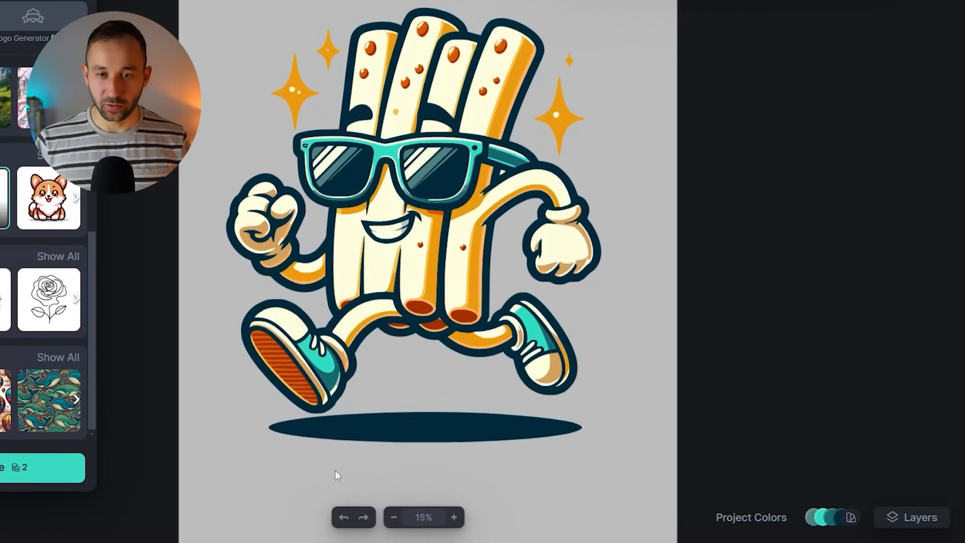
pyautogui.click(364, 518)
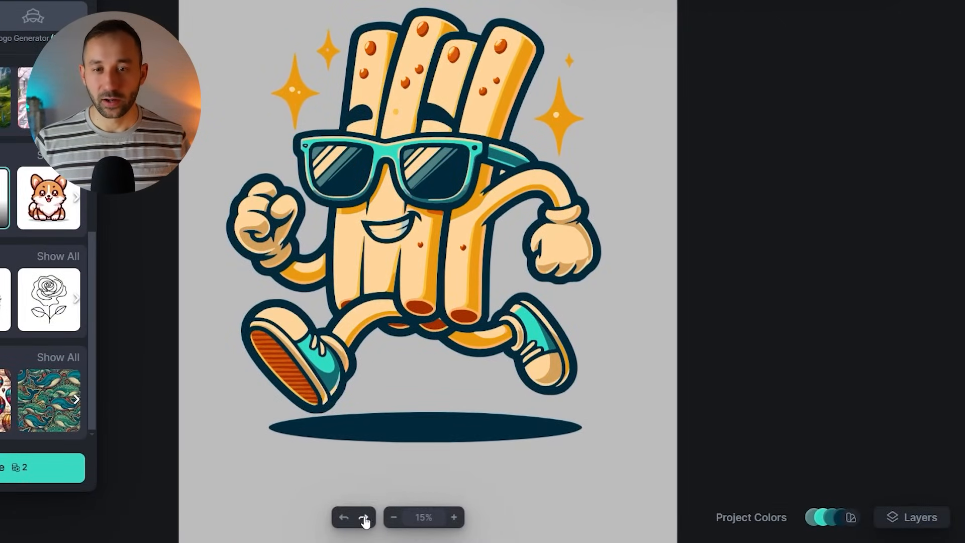
pyautogui.click(345, 522)
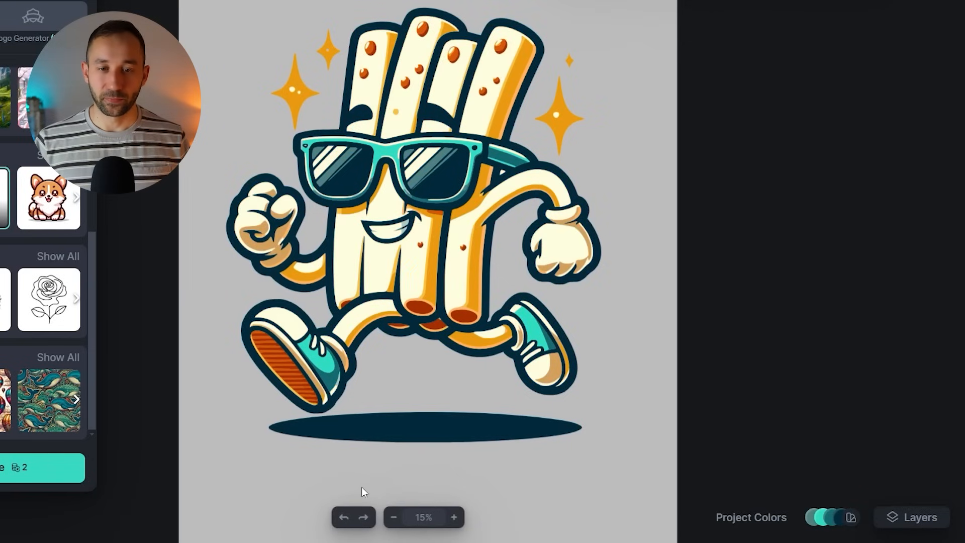
pyautogui.click(363, 518)
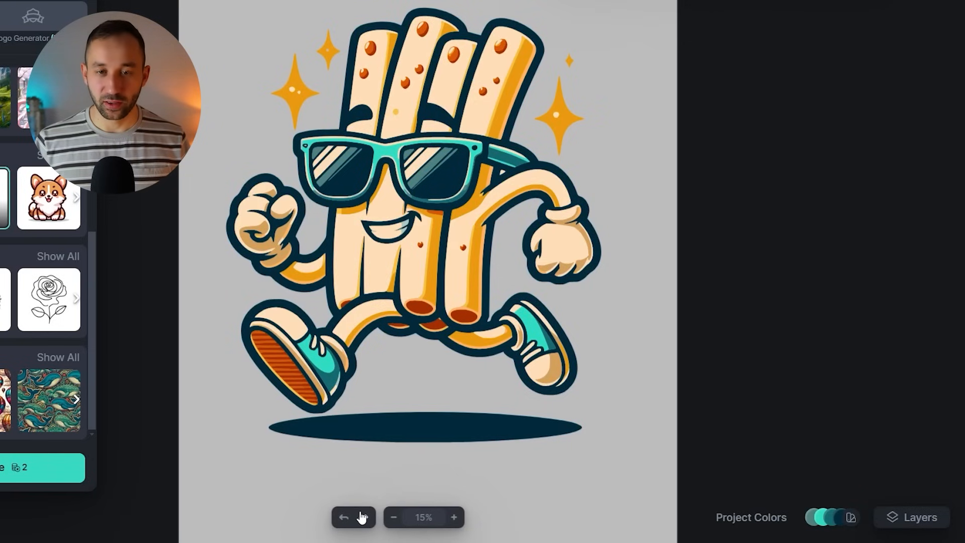
# - Scale the mascot down slightly and reposition it around the middle of the artboard
pyautogui.click(427, 269)
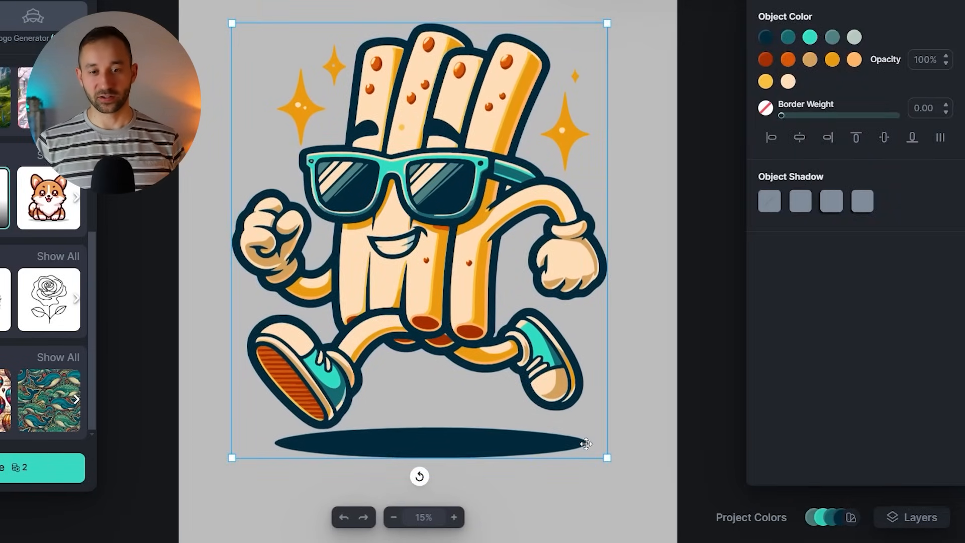
pyautogui.moveTo(605, 457); pyautogui.dragTo(671, 302)
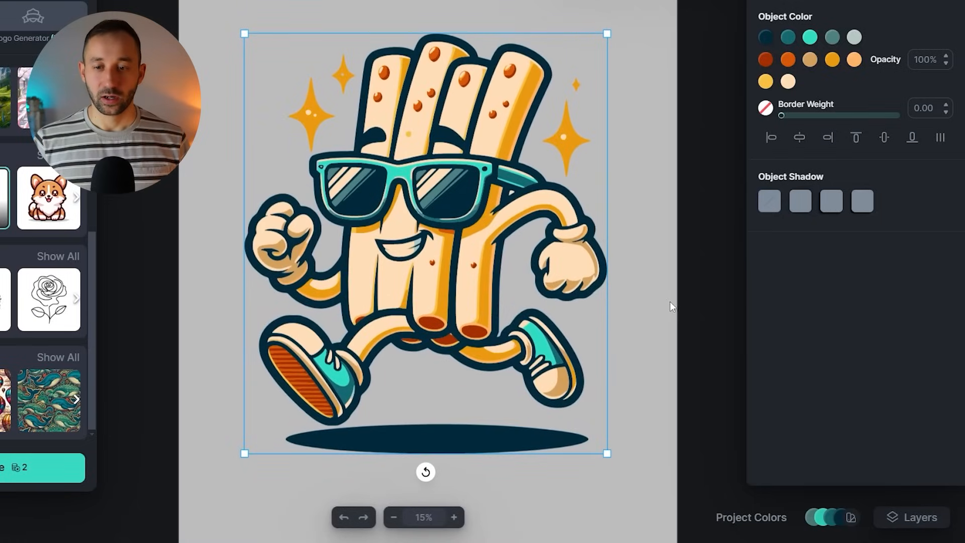
pyautogui.click(684, 261)
pyautogui.moveTo(455, 194); pyautogui.dragTo(454, 209)
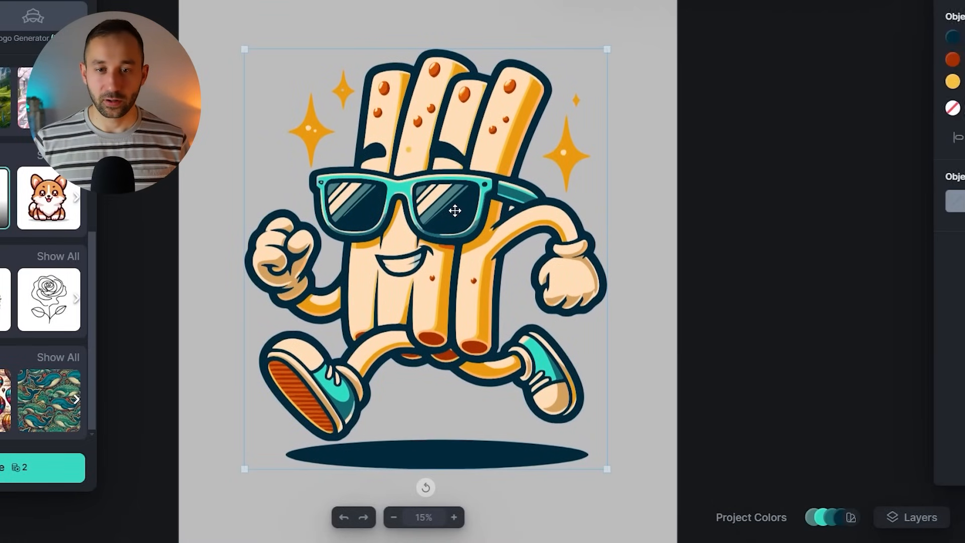
pyautogui.moveTo(602, 463); pyautogui.dragTo(573, 431)
pyautogui.moveTo(430, 186)
pyautogui.mouseDown()
pyautogui.moveTo(444, 212)
pyautogui.moveTo(437, 204)
pyautogui.mouseUp()
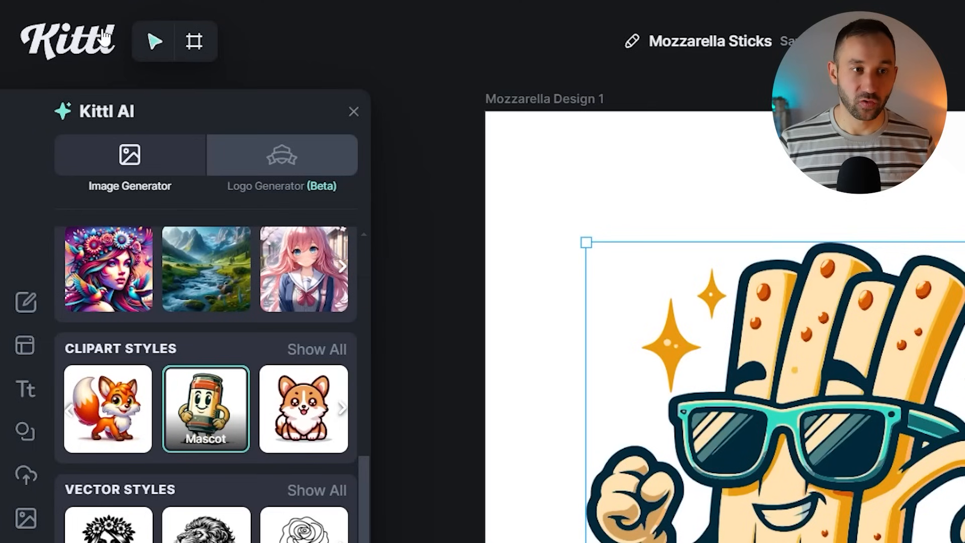
# - Open the Kittl homepage in a new tab and start the AI Quote Generator
pyautogui.rightClick(62, 49)
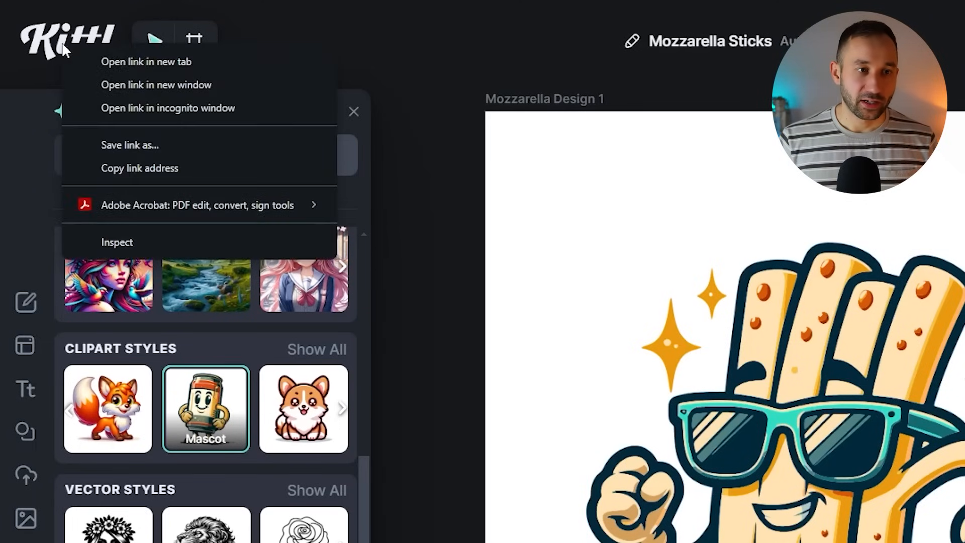
pyautogui.click(221, 63)
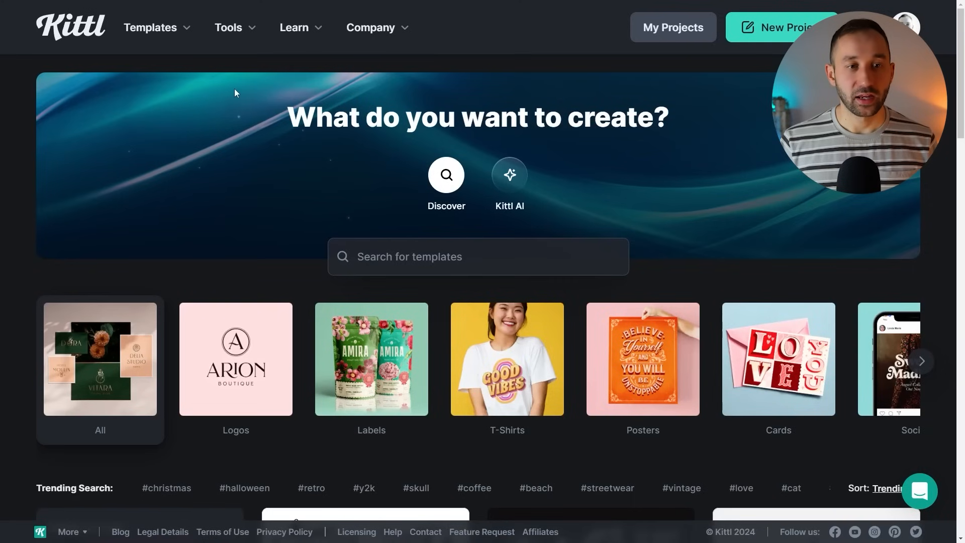
pyautogui.moveTo(228, 27)
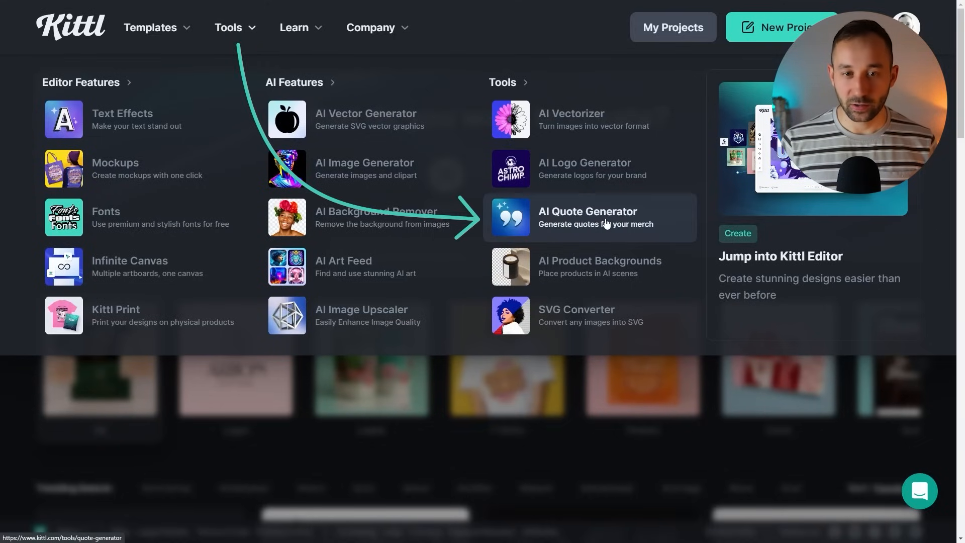
pyautogui.click(606, 224)
pyautogui.click(506, 378)
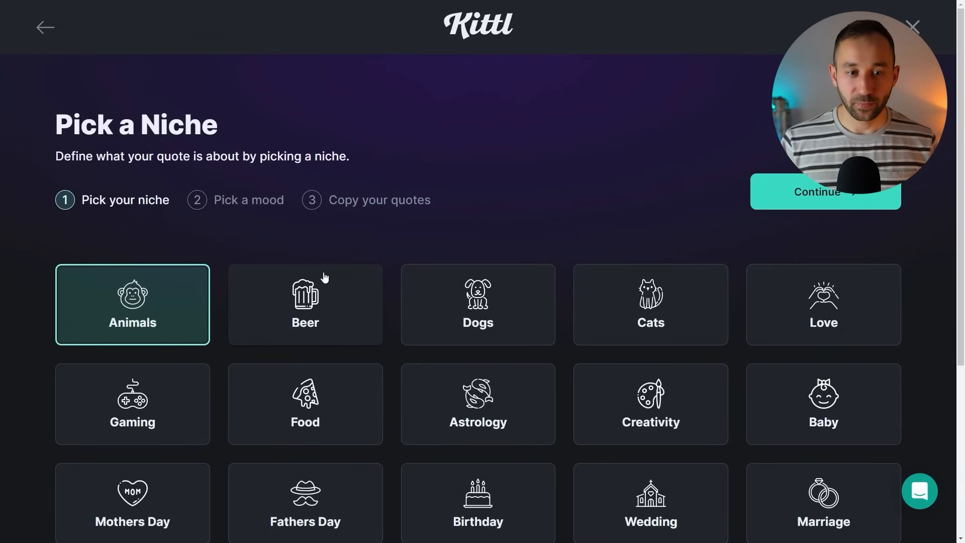
# - Enter "Mozzarella Sticks" as a custom quote niche and continue to the mood selection
pyautogui.scroll(-1, 149, 201)
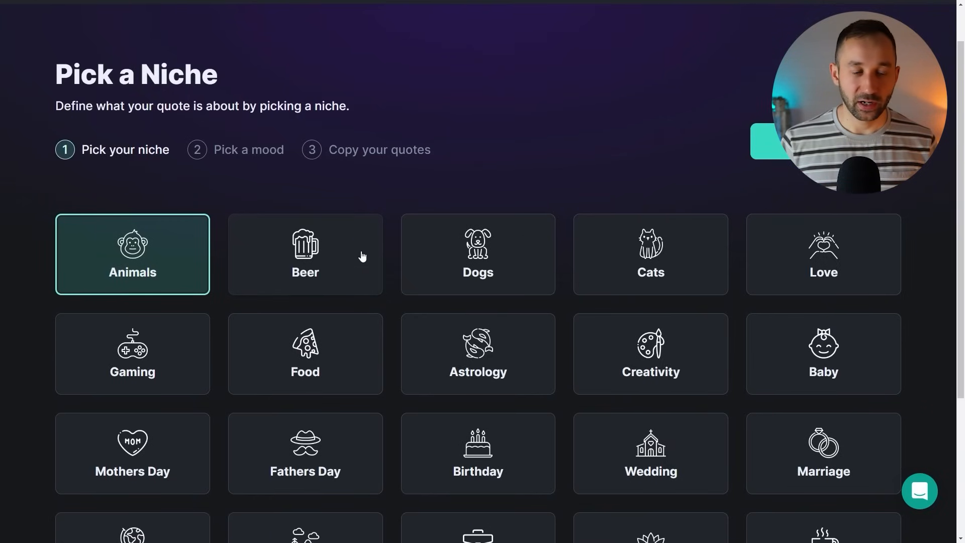
pyautogui.scroll(-2, 271, 192)
pyautogui.scroll(-2, 724, 171)
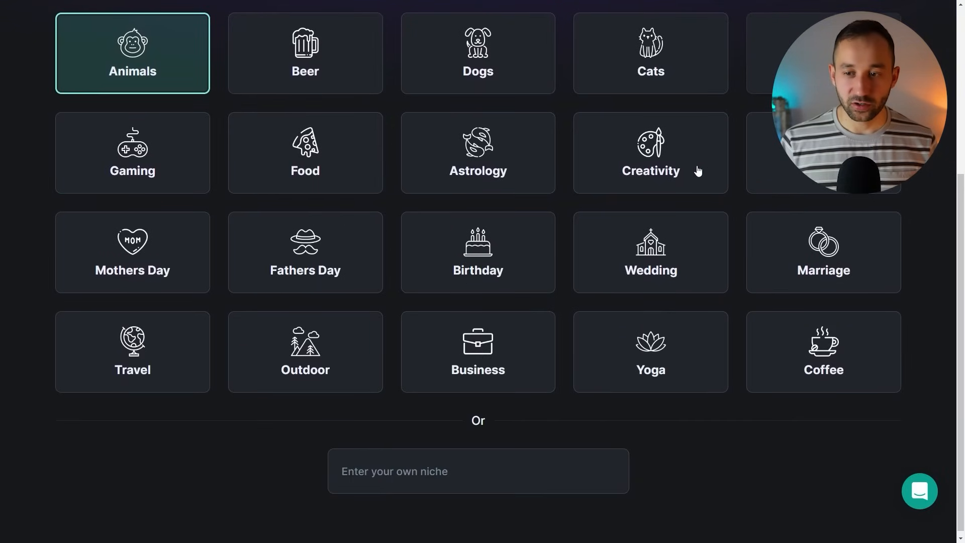
pyautogui.scroll(1, 698, 171)
pyautogui.scroll(-1, 457, 379)
pyautogui.click(406, 463)
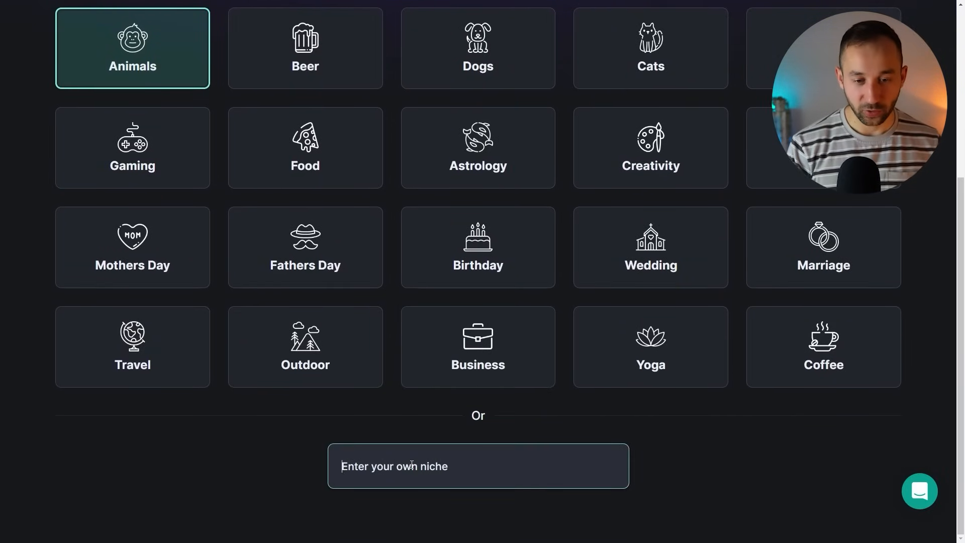
pyautogui.write('Mozzarella Sticks')
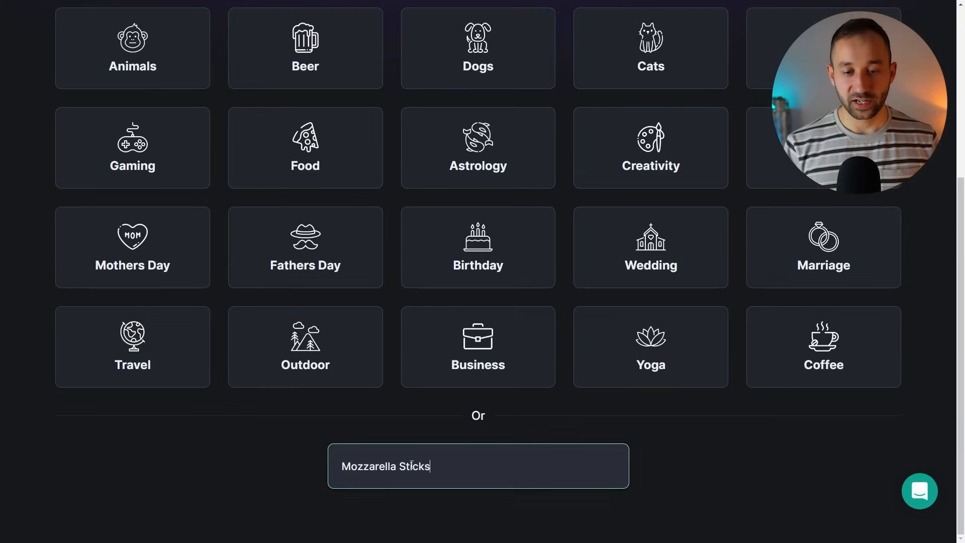
pyautogui.scroll(5, 452, 462)
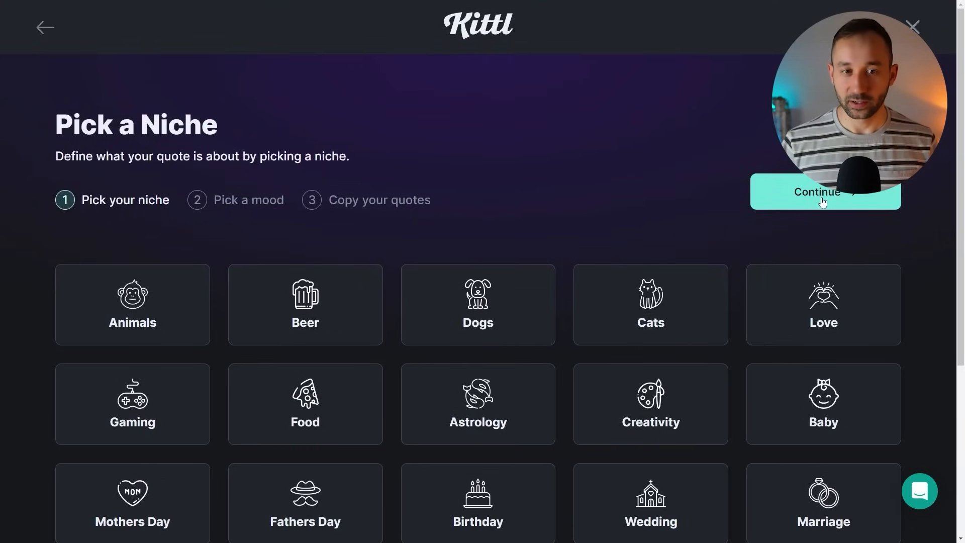
pyautogui.click(821, 203)
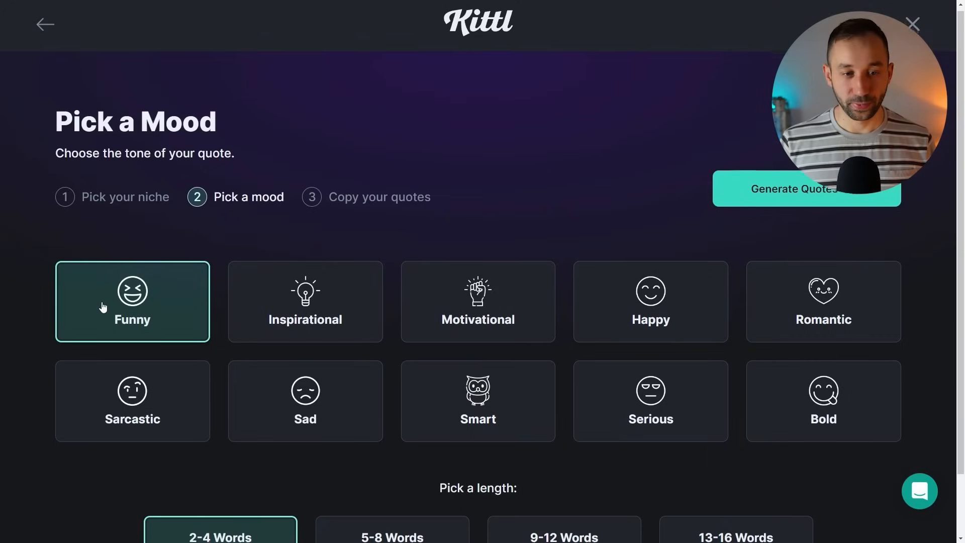
# - Keep the Funny mood, set the quote length to 5-8 Words, and generate the quotes
pyautogui.scroll(-2, 149, 258)
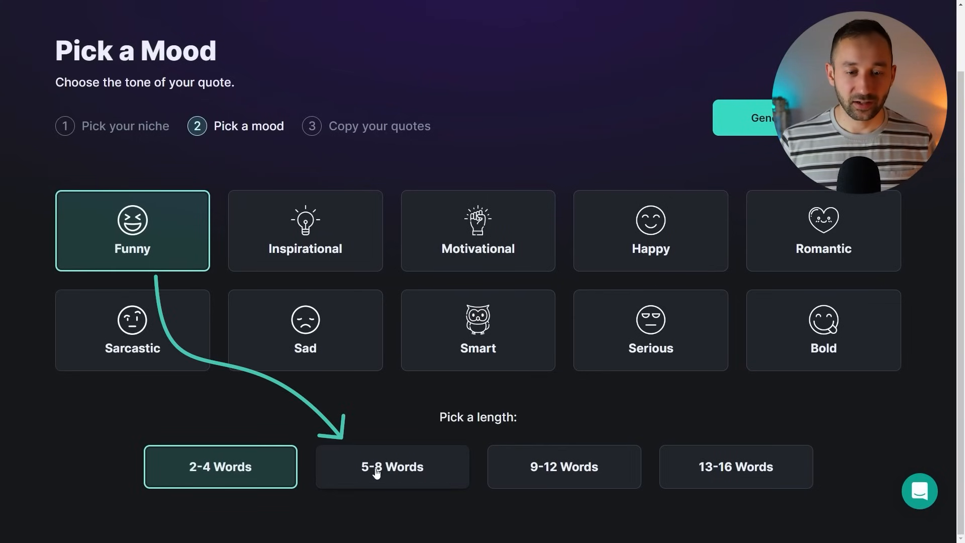
pyautogui.click(378, 473)
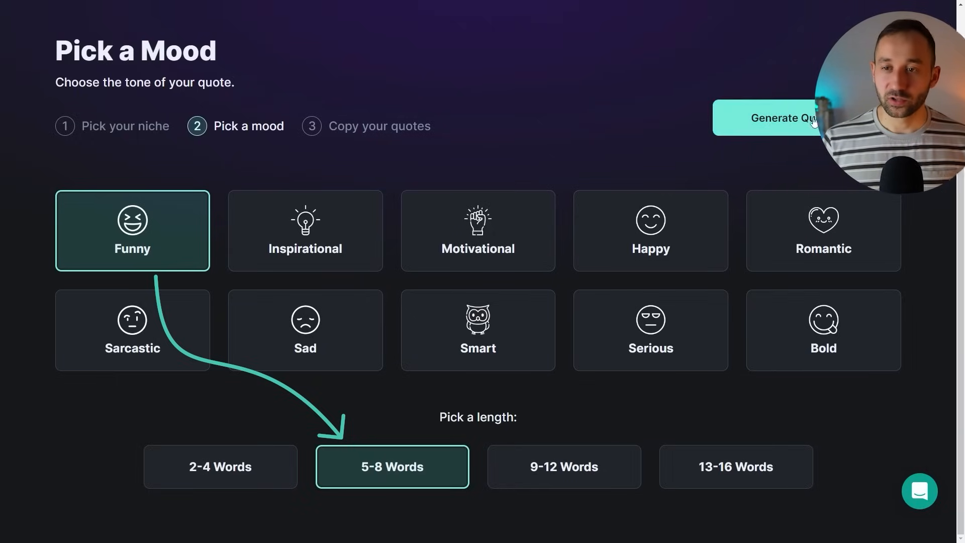
pyautogui.click(821, 118)
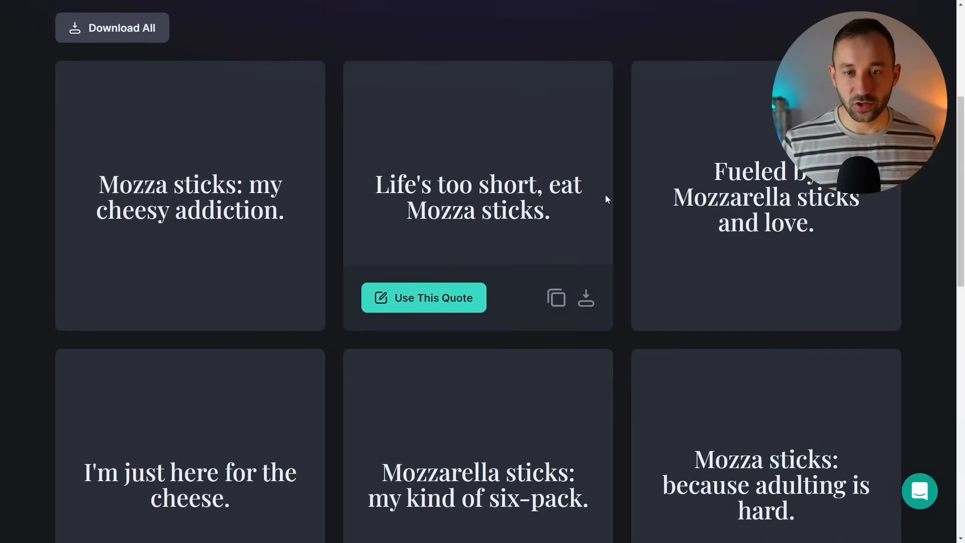
# - Look through the generated mozzarella sticks quotes for a slogan that suits the mascot design
pyautogui.scroll(4, 631, 228)
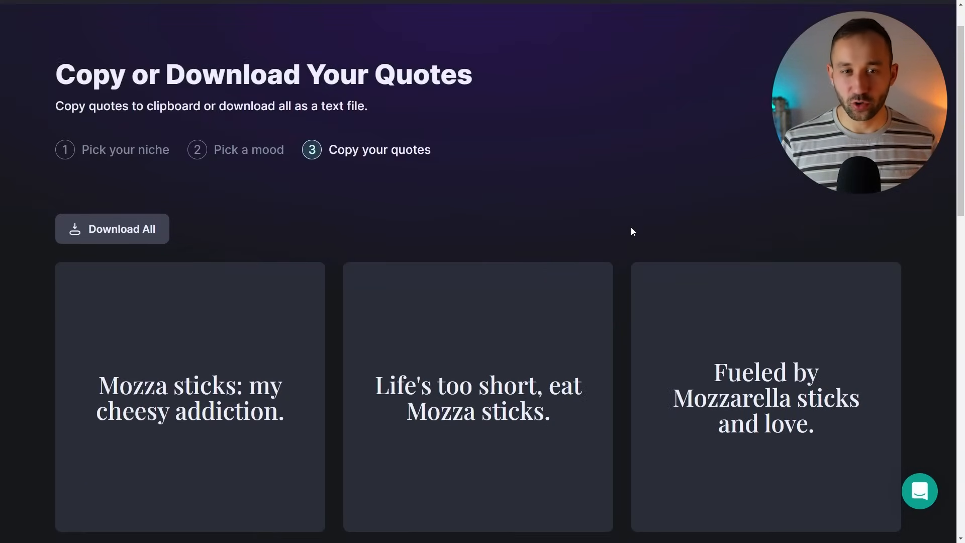
pyautogui.scroll(-5, 594, 305)
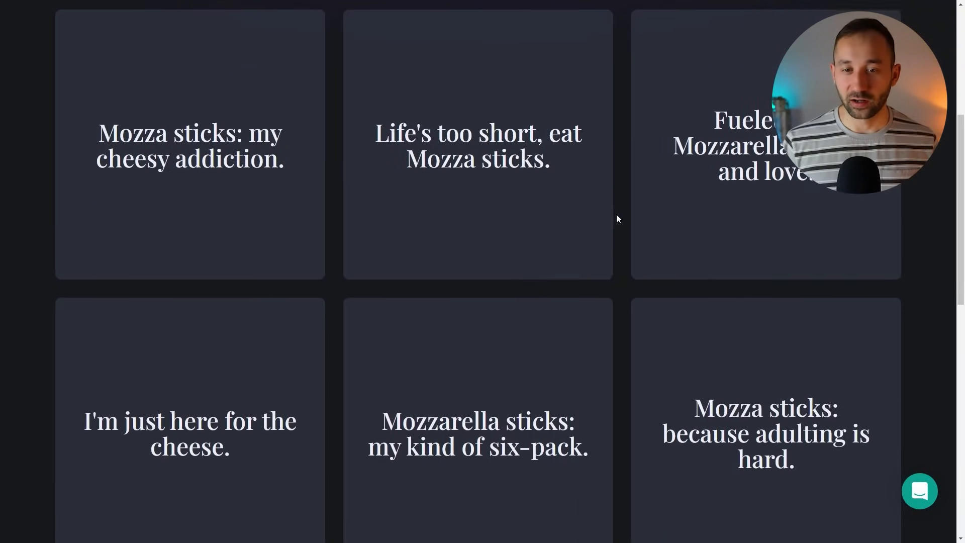
pyautogui.scroll(-4, 617, 215)
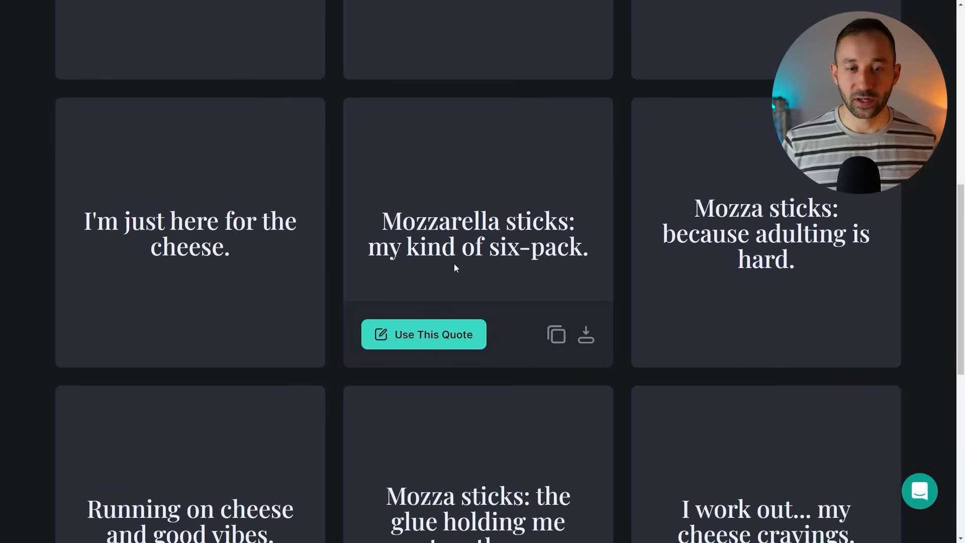
pyautogui.scroll(-1, 219, 245)
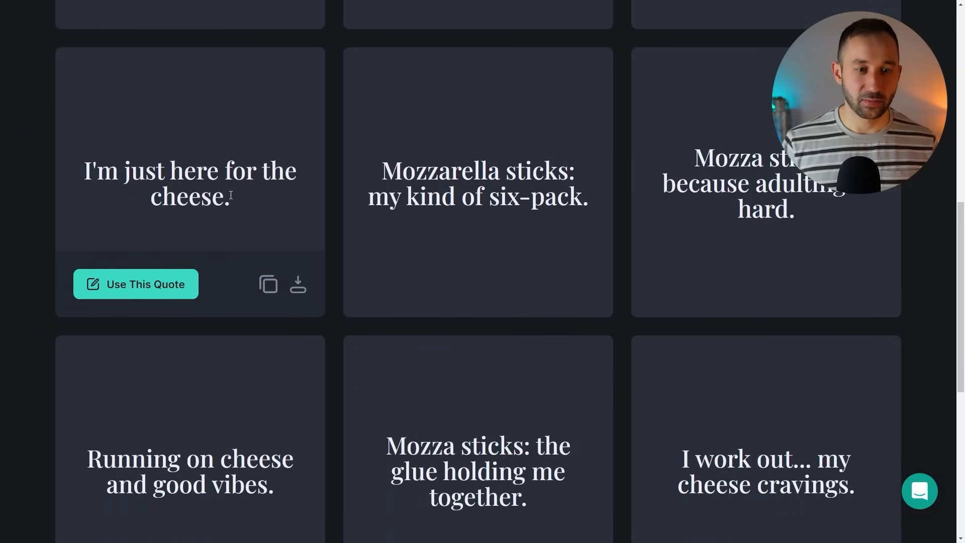
pyautogui.scroll(-4, 231, 195)
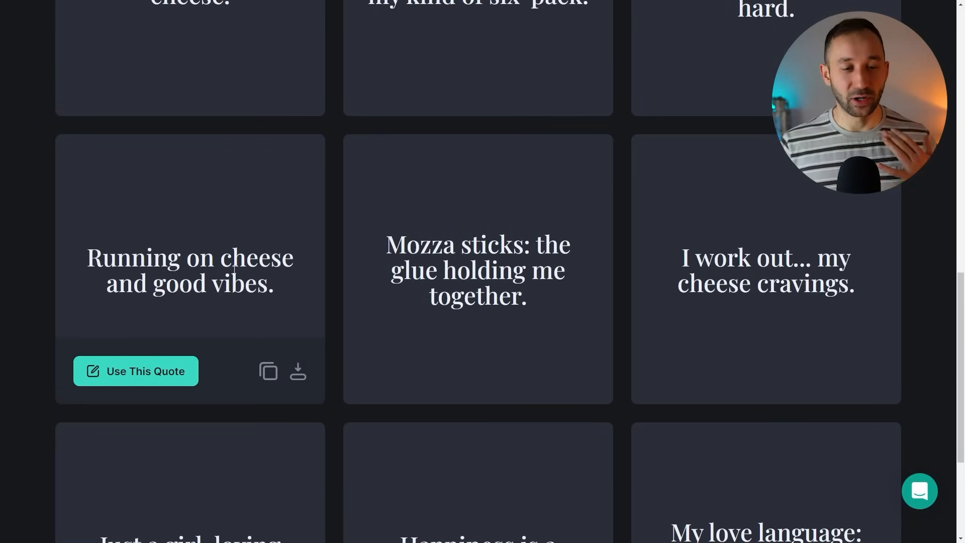
pyautogui.scroll(-2, 232, 270)
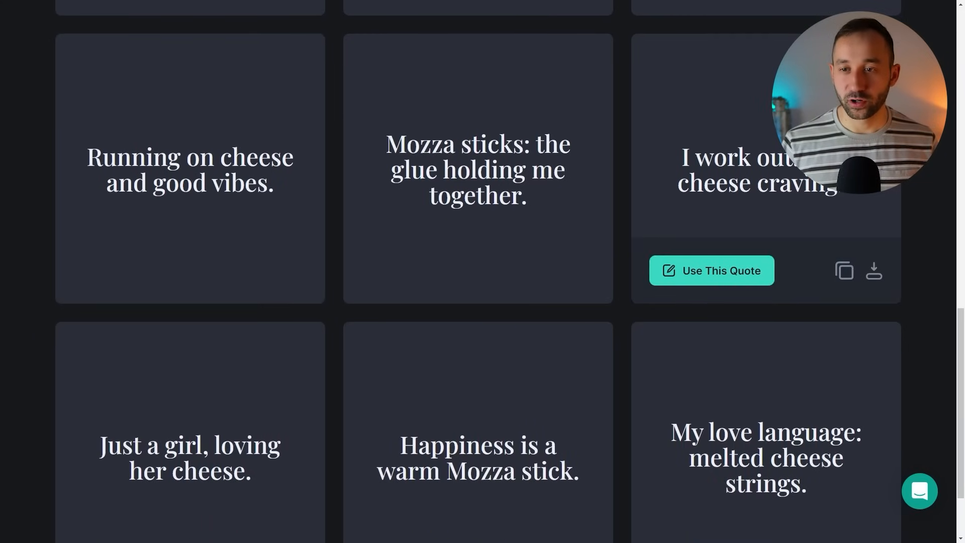
# - Download all the generated quotes and copy the quote "Mozza sticks: my cheesy addiction." to the clipboard
pyautogui.scroll(-2, 723, 147)
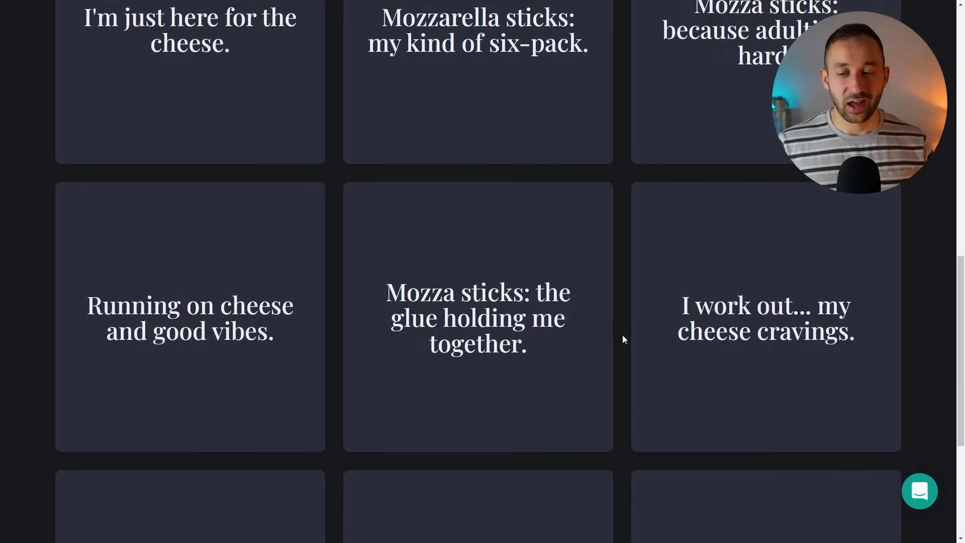
pyautogui.scroll(10, 622, 335)
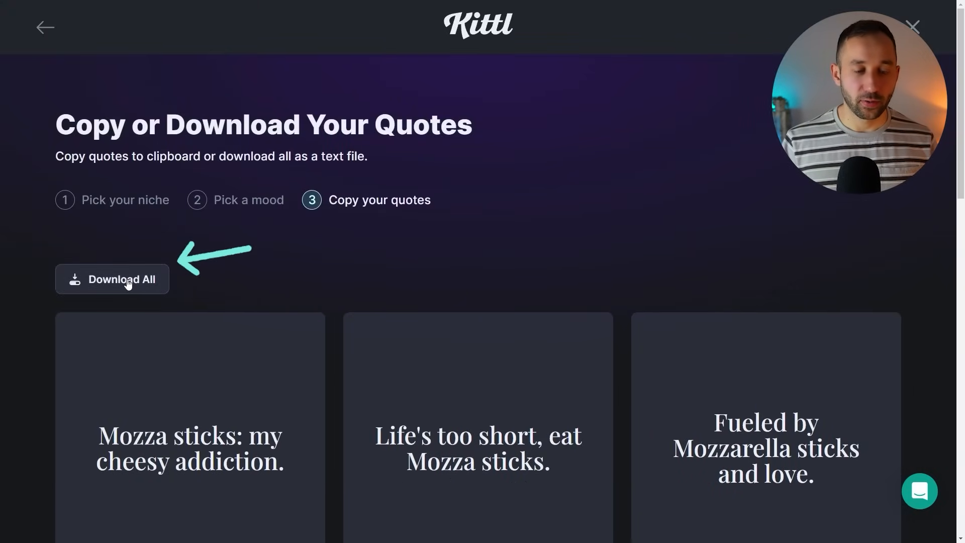
pyautogui.click(126, 285)
pyautogui.scroll(-4, 270, 318)
pyautogui.scroll(-1, 221, 307)
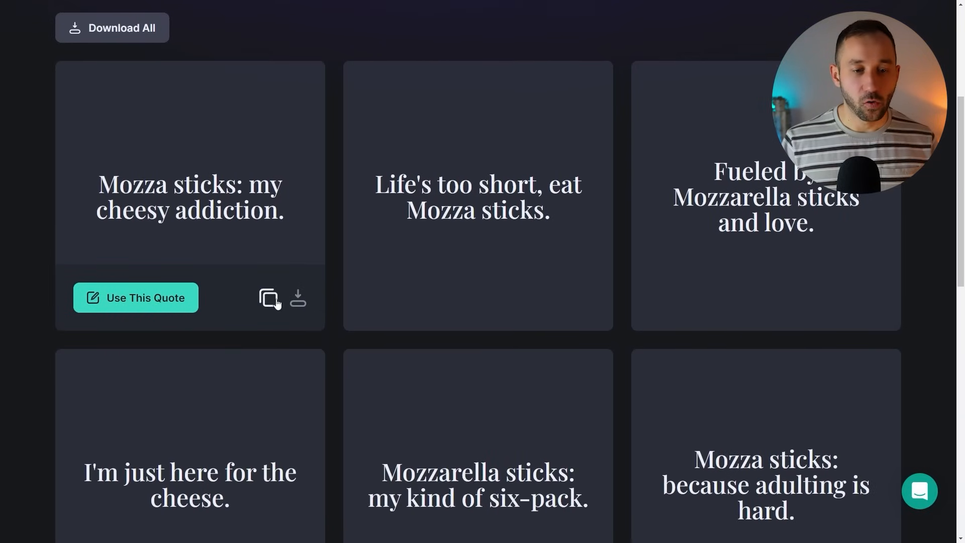
pyautogui.scroll(-1, 251, 299)
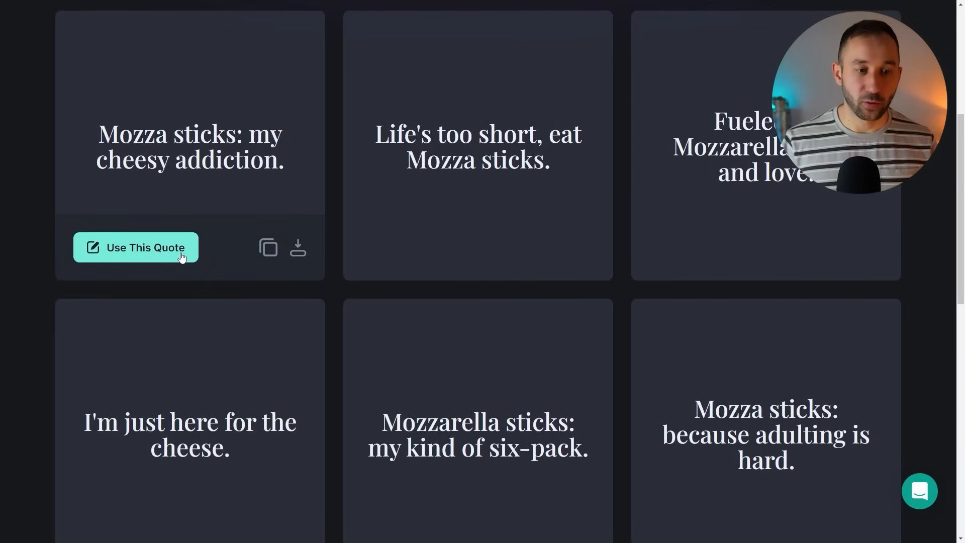
pyautogui.click(268, 253)
# - Look through the remaining quotes, return to the mood selection, and review the available moods and quote lengths
pyautogui.scroll(-5, 272, 295)
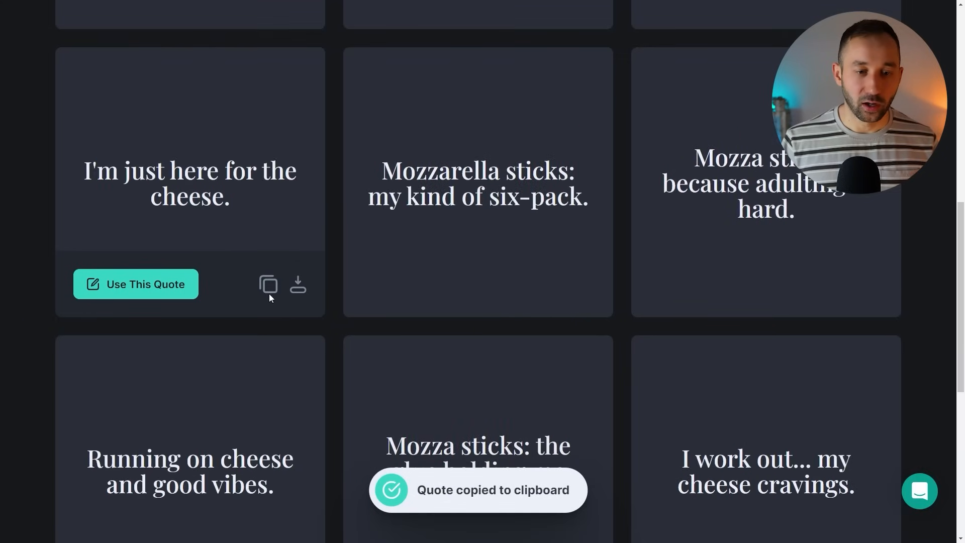
pyautogui.scroll(-5, 277, 305)
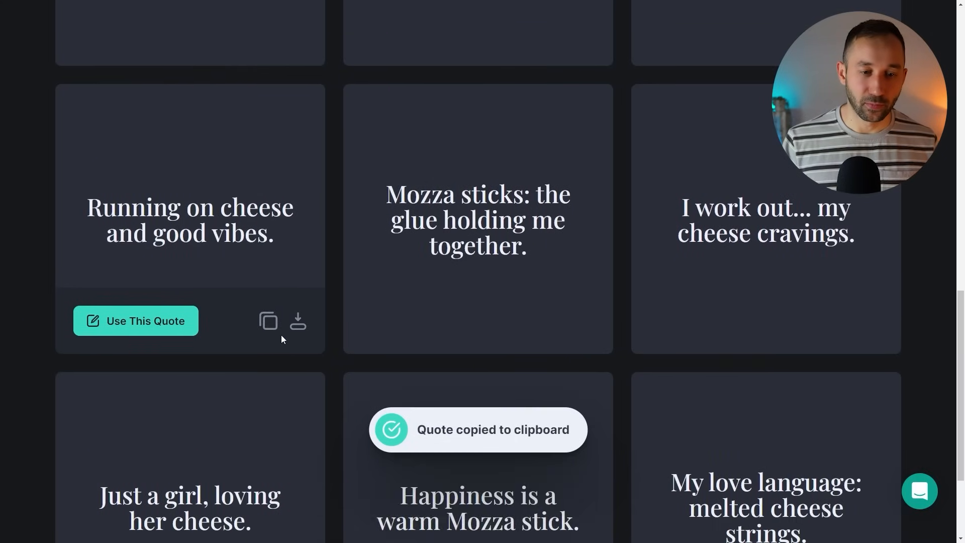
pyautogui.scroll(-2, 281, 335)
pyautogui.scroll(12, 321, 324)
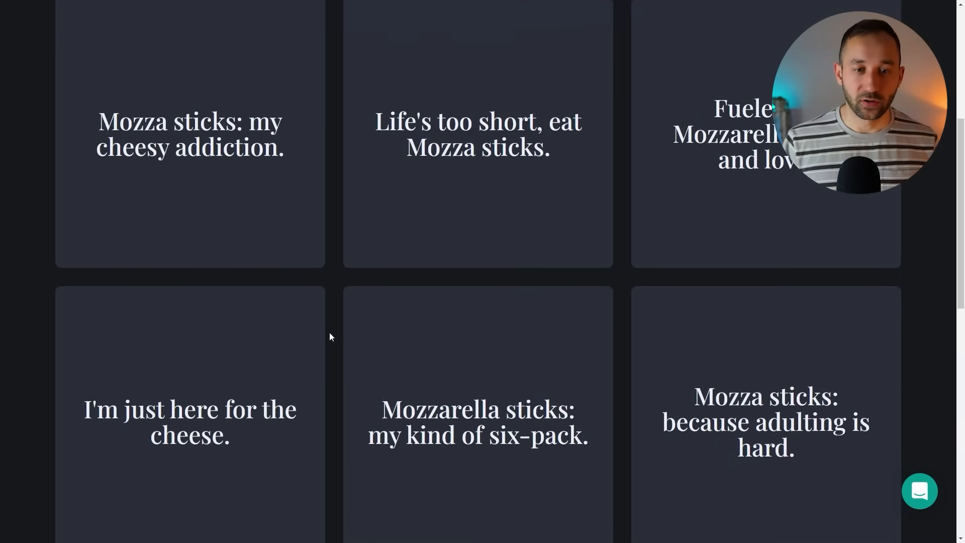
pyautogui.click(236, 202)
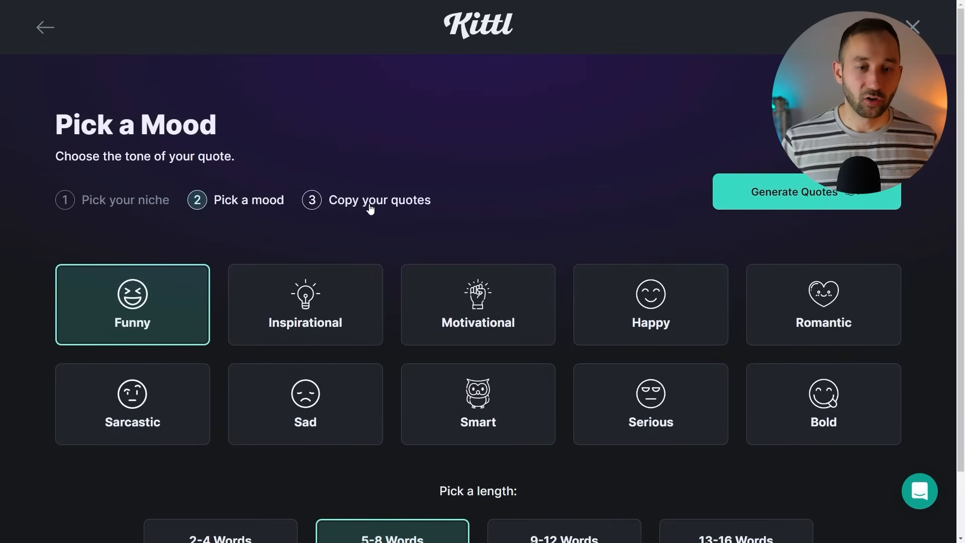
pyautogui.scroll(-2, 179, 373)
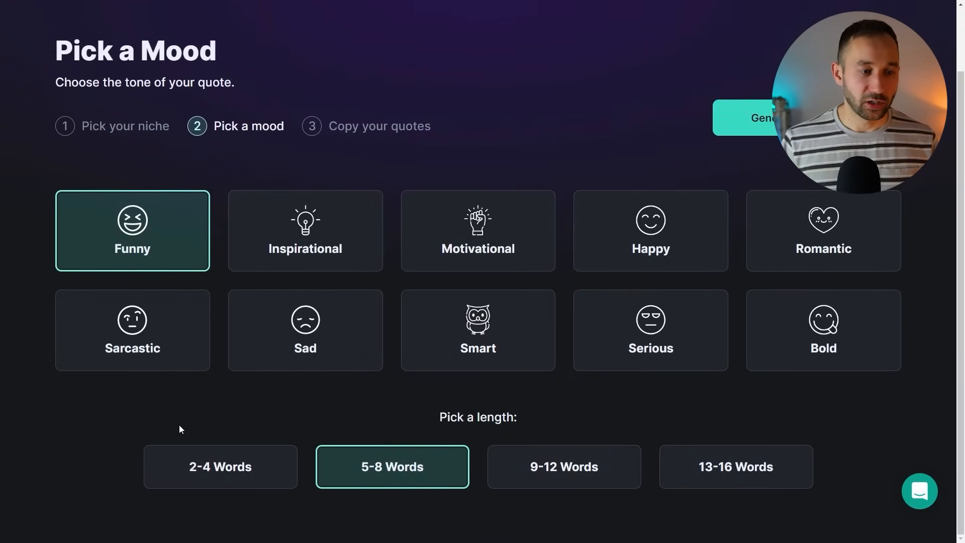
pyautogui.scroll(2, 663, 193)
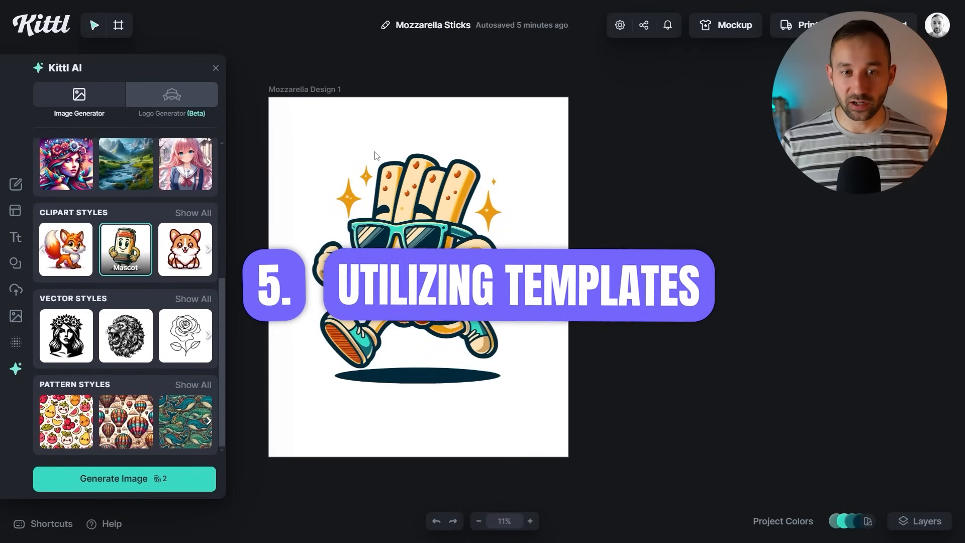
# - Enlarge the mozzarella sticks mascot slightly and reposition it near the middle of its artboard in the Mozzarella Sticks project
pyautogui.click(438, 198)
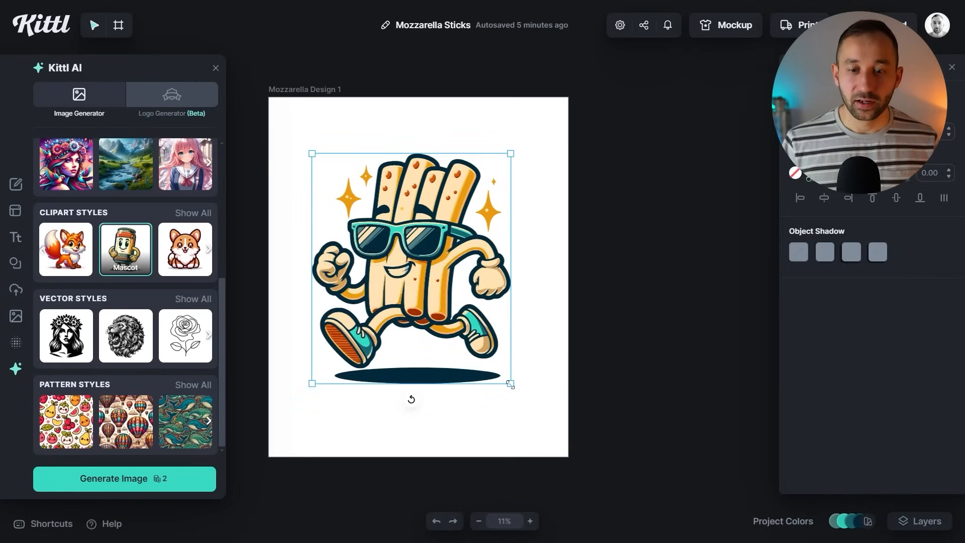
pyautogui.moveTo(496, 376); pyautogui.dragTo(523, 396)
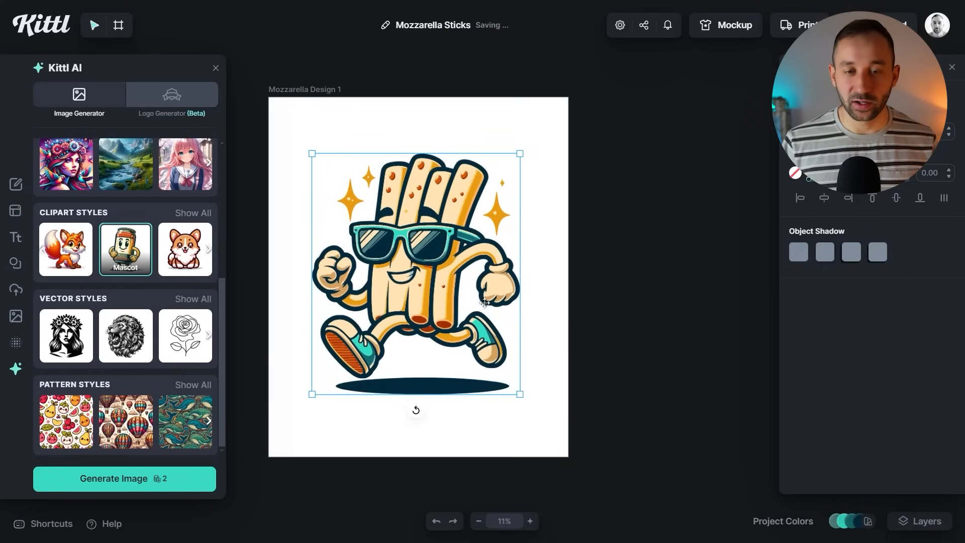
pyautogui.click(471, 300)
pyautogui.moveTo(469, 299); pyautogui.dragTo(433, 279)
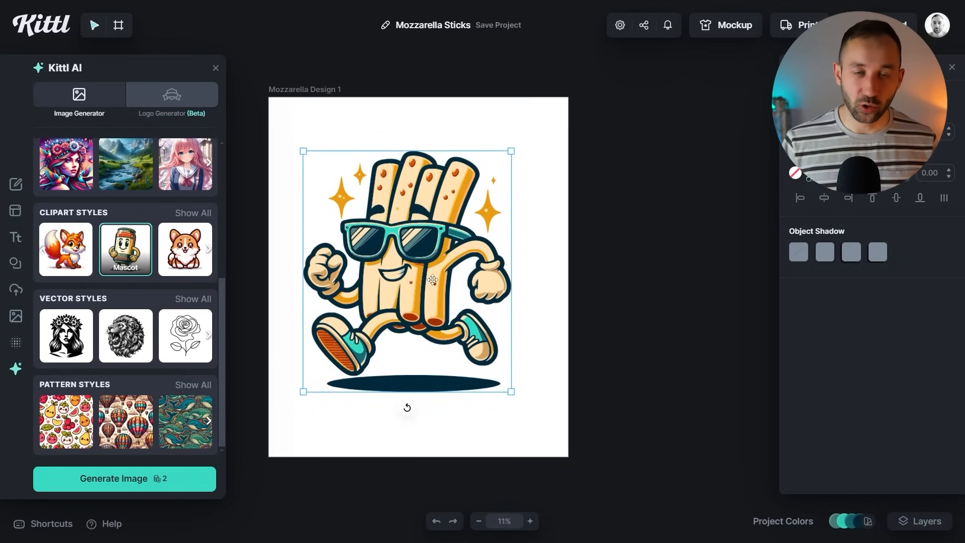
pyautogui.moveTo(435, 241); pyautogui.dragTo(438, 242)
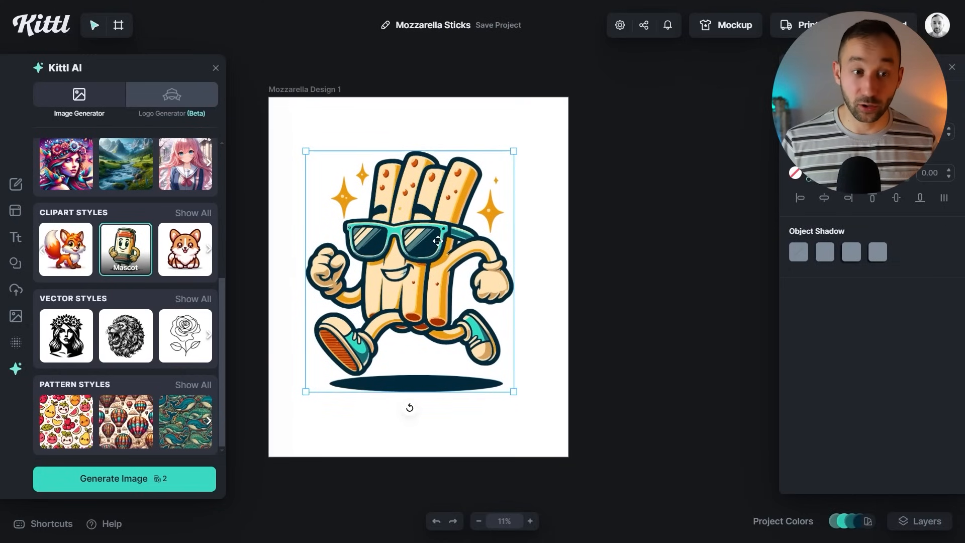
pyautogui.click(570, 230)
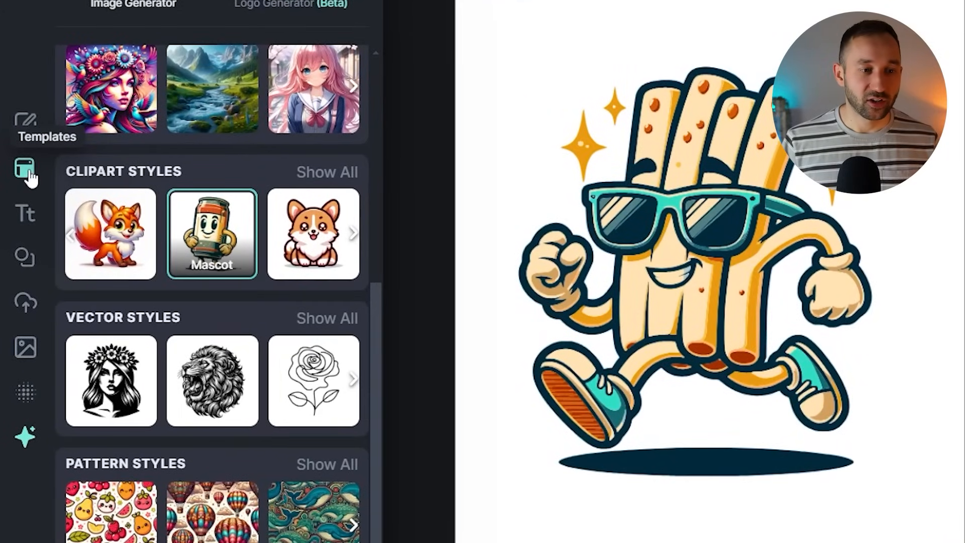
# - Browse the template library's categories and show all templates in the Mascots category
pyautogui.click(28, 183)
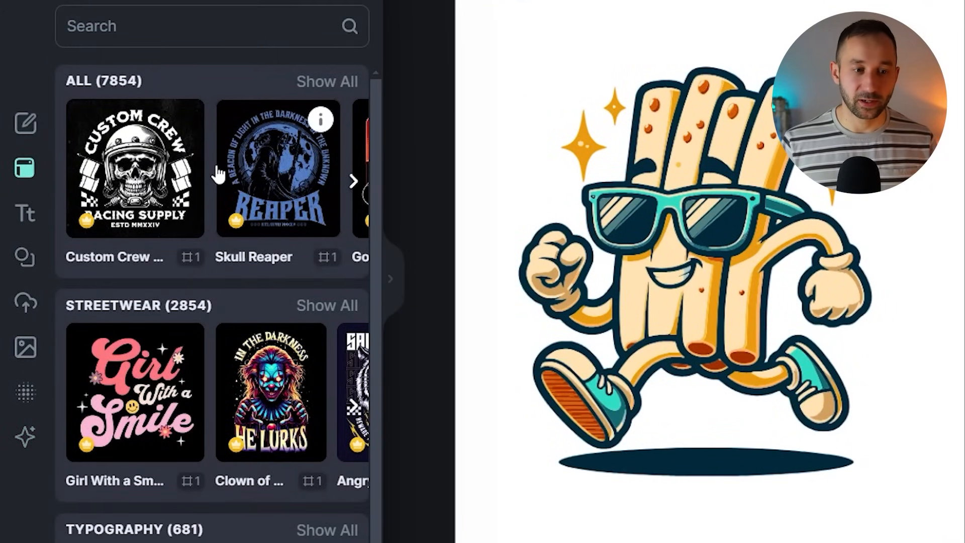
pyautogui.scroll(-2, 216, 173)
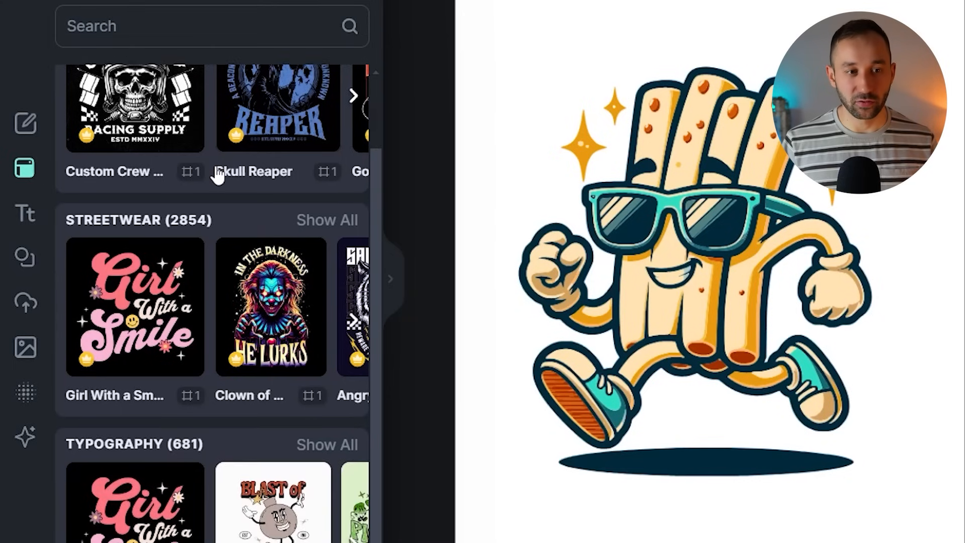
pyautogui.scroll(2, 248, 236)
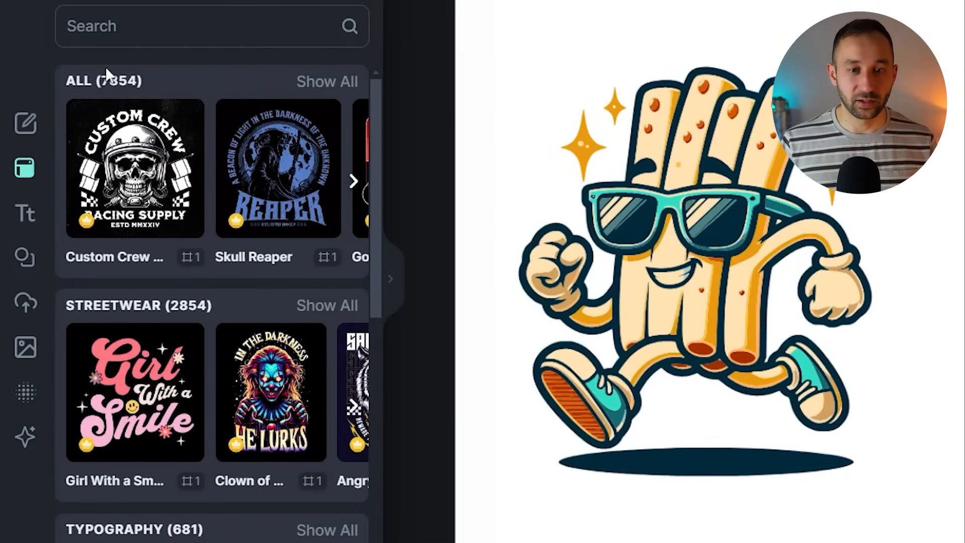
pyautogui.scroll(-8, 188, 225)
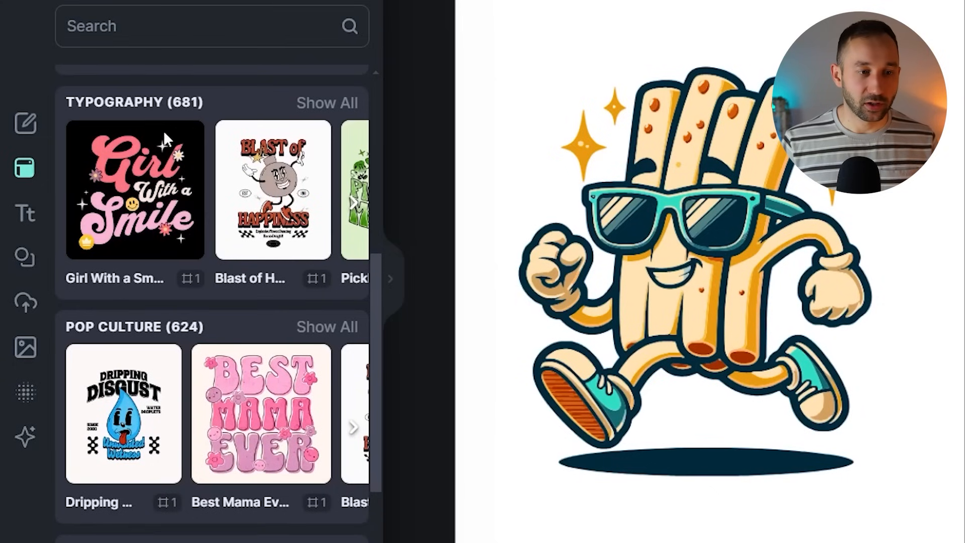
pyautogui.scroll(-5, 173, 317)
pyautogui.scroll(-2, 176, 326)
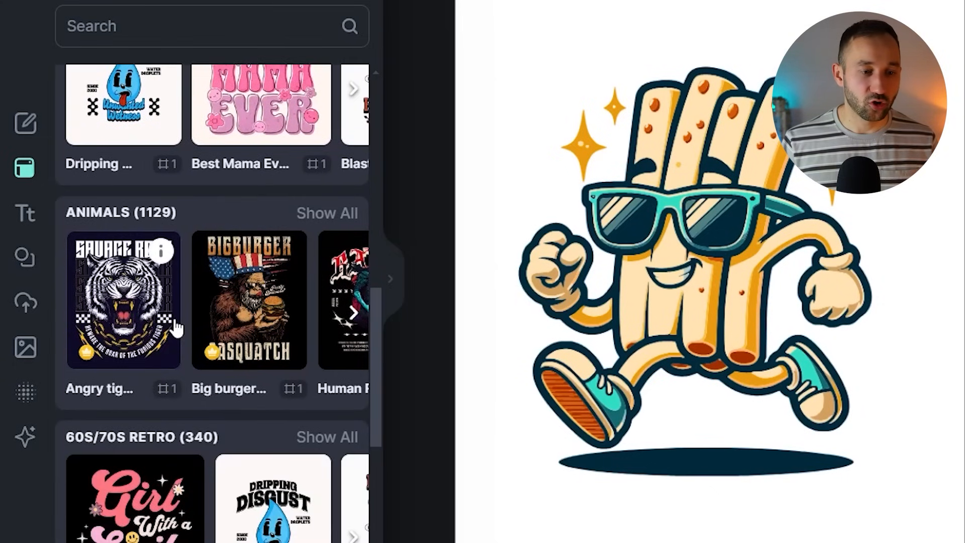
pyautogui.scroll(-7, 180, 319)
pyautogui.scroll(-14, 179, 319)
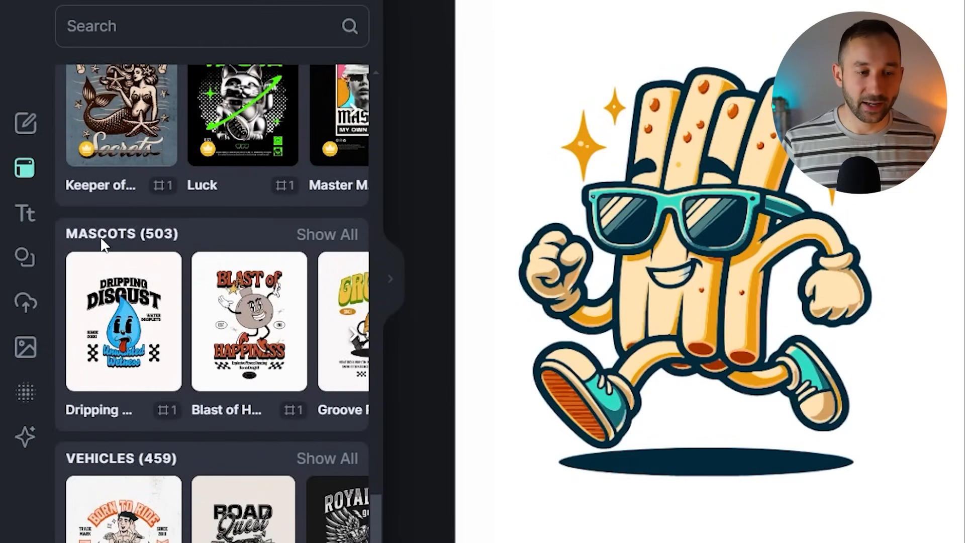
pyautogui.click(326, 236)
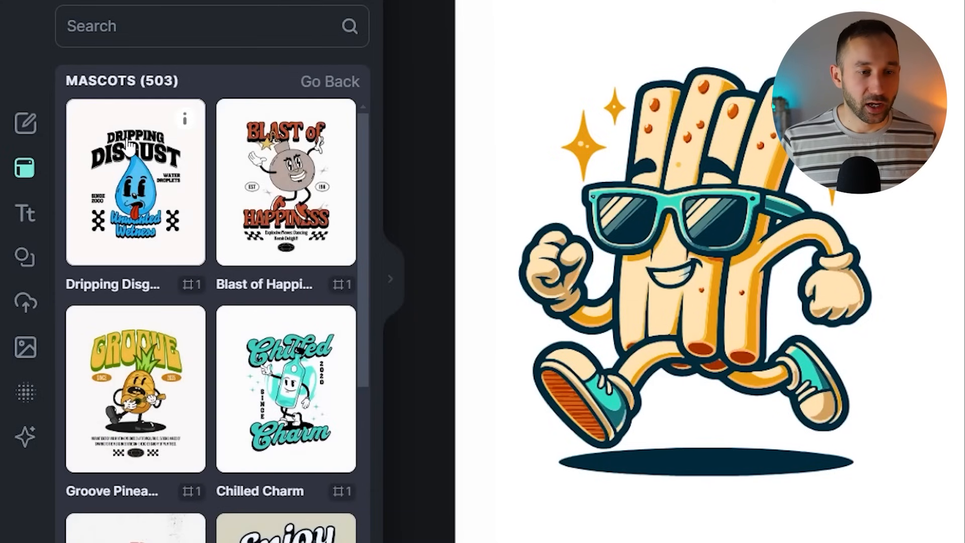
# - Examine the Mascots templates for a layout that suits the mozzarella sticks character
pyautogui.scroll(-3, 257, 173)
pyautogui.scroll(-12, 251, 225)
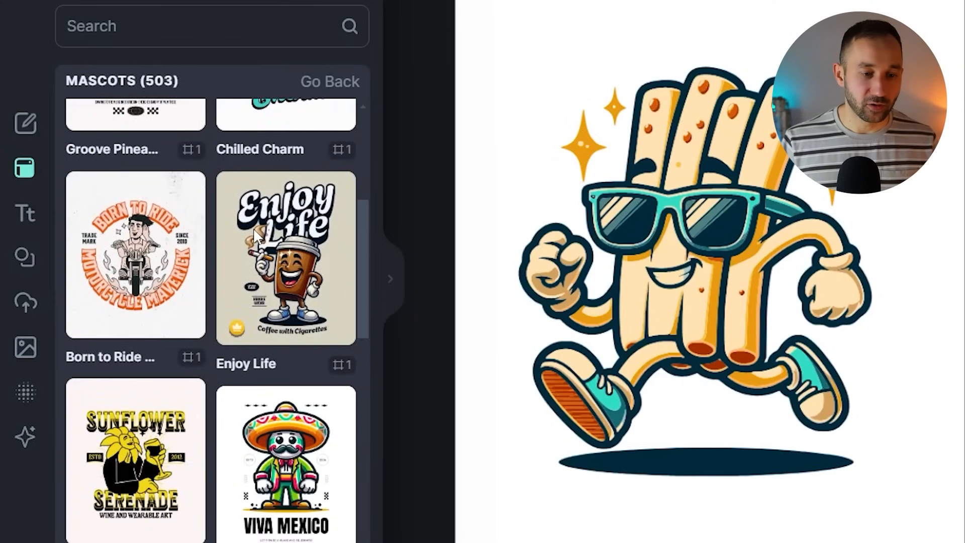
pyautogui.scroll(-5, 152, 382)
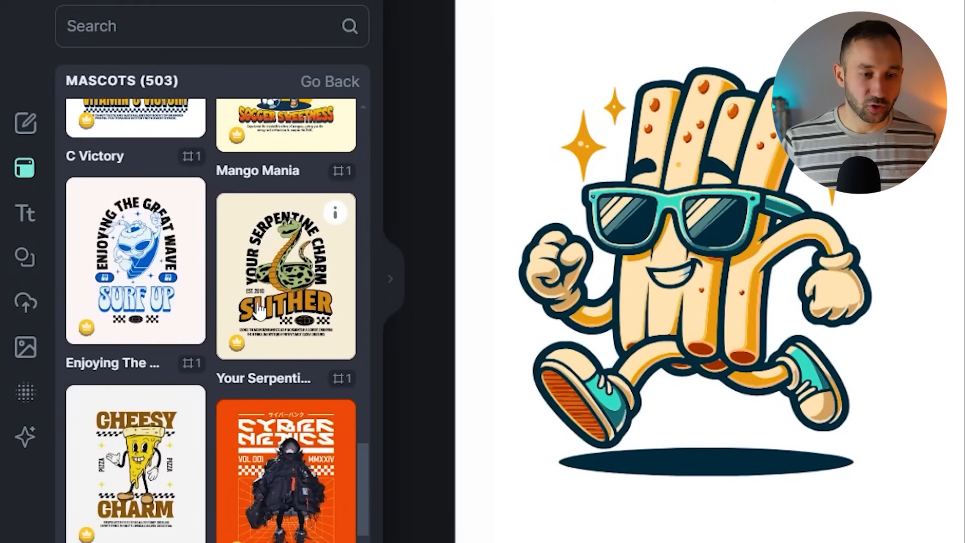
pyautogui.scroll(-3, 130, 301)
pyautogui.scroll(-10, 126, 272)
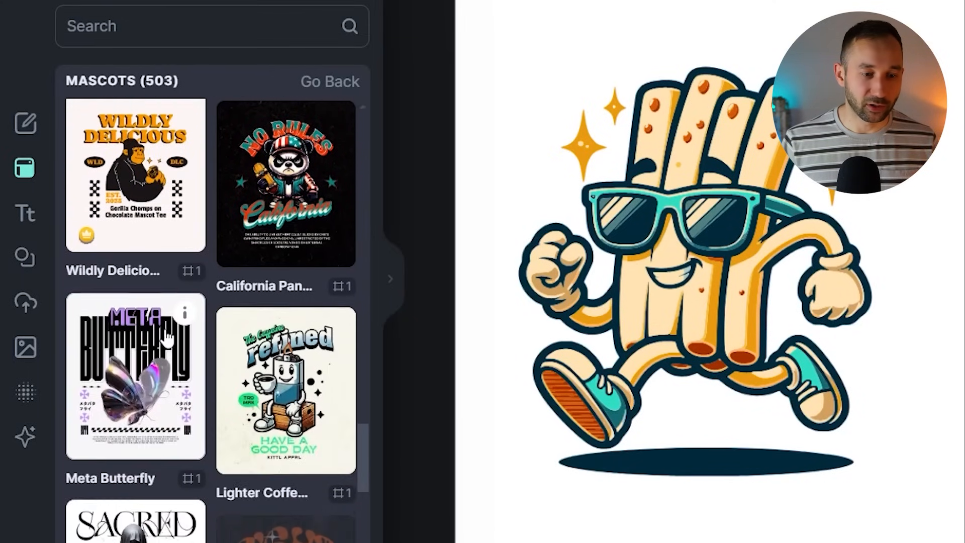
pyautogui.scroll(-5, 167, 339)
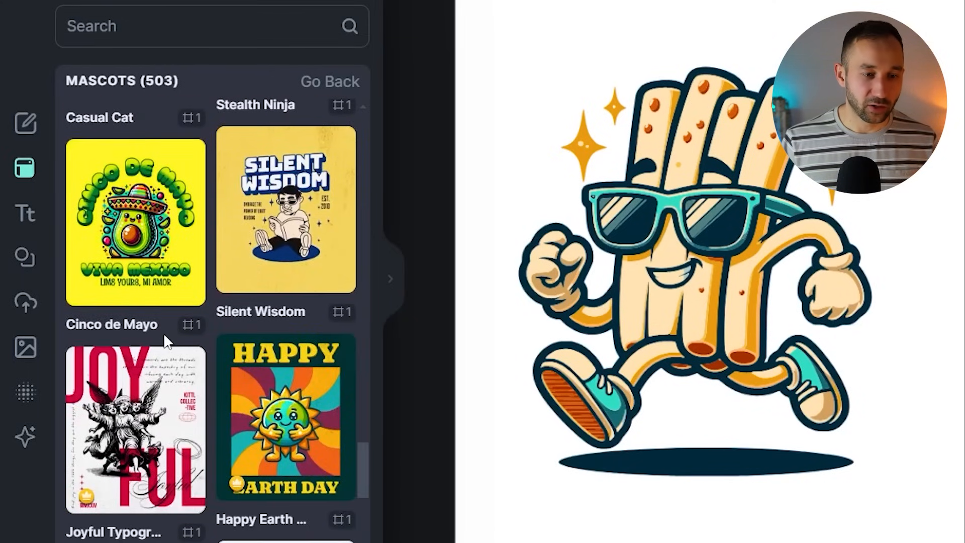
pyautogui.scroll(12, 171, 352)
pyautogui.scroll(10, 180, 372)
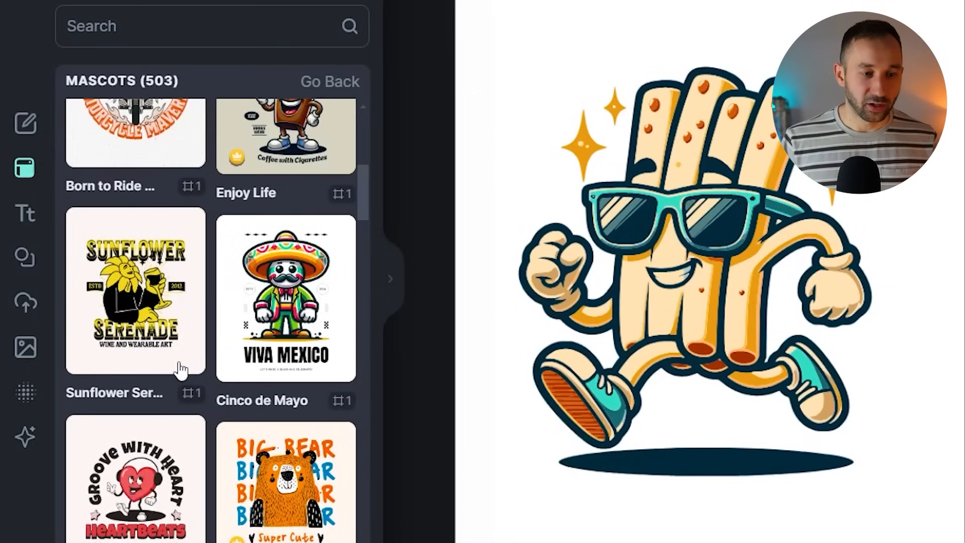
pyautogui.scroll(4, 180, 370)
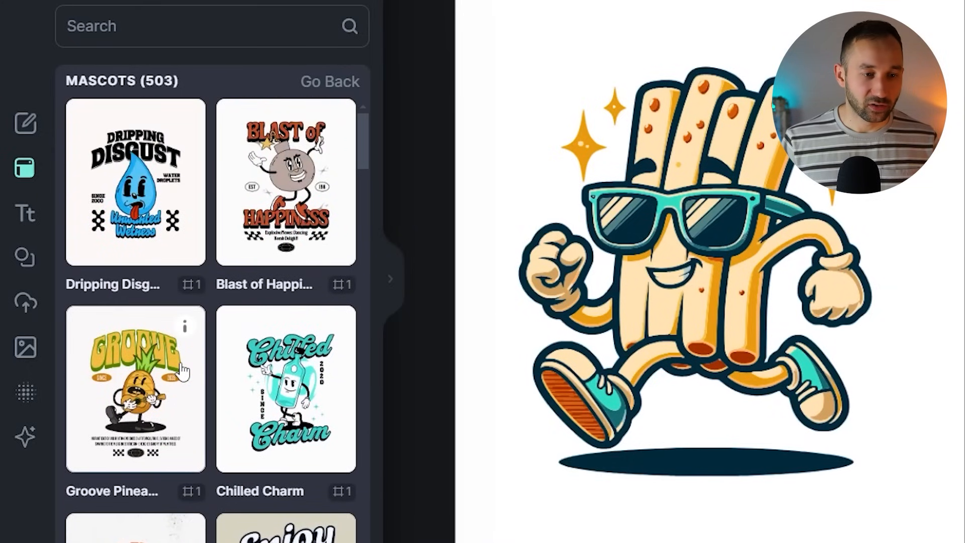
pyautogui.scroll(-13, 181, 364)
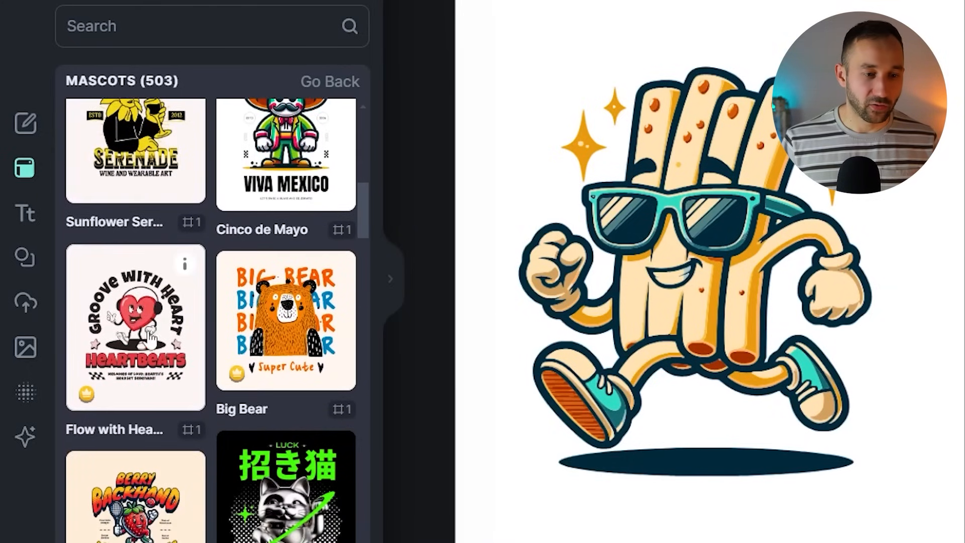
# - Add the heart mascot template "Flow with Heartbeat" to the current project and place its artboard to the right of the mozzarella artboard
pyautogui.click(132, 343)
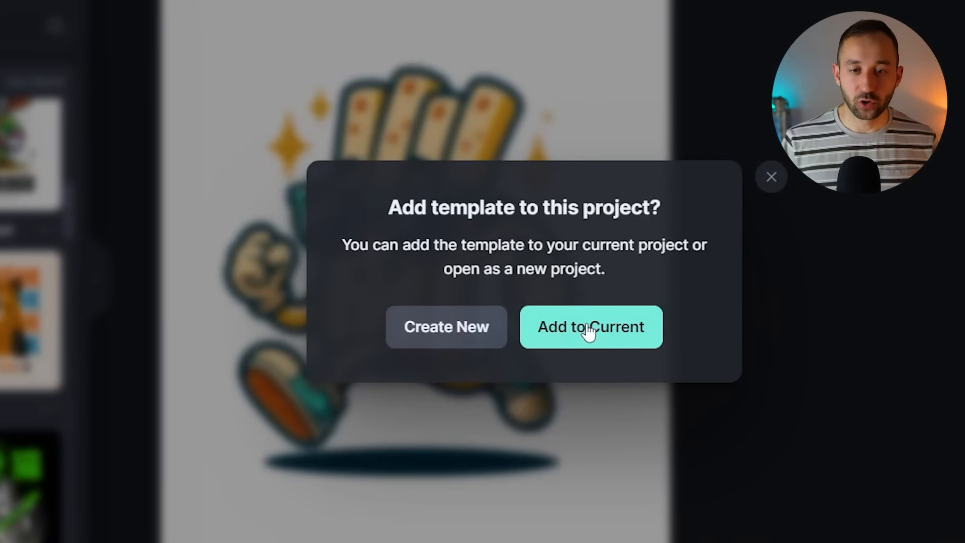
pyautogui.click(589, 332)
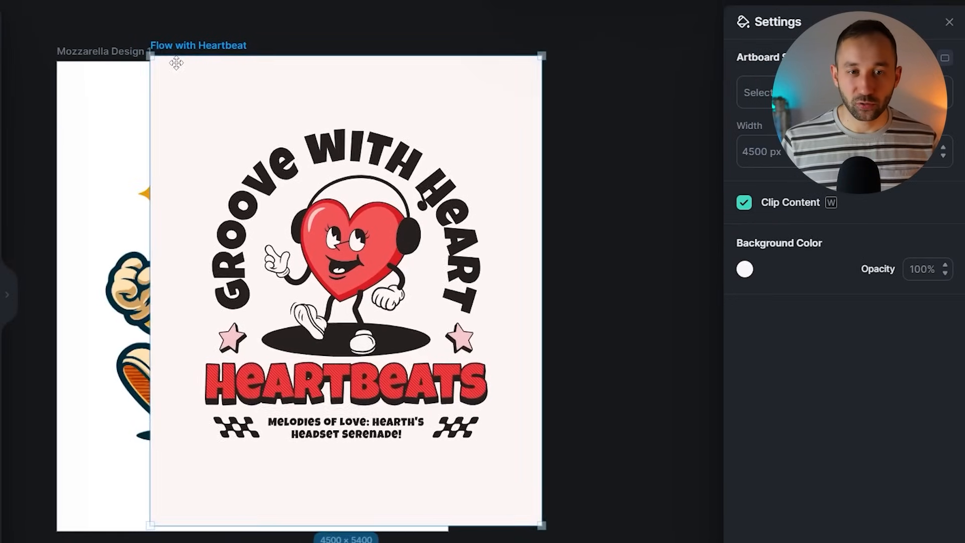
pyautogui.moveTo(176, 62); pyautogui.dragTo(498, 66)
pyautogui.moveTo(591, 220); pyautogui.dragTo(492, 220)
pyautogui.moveTo(429, 214); pyautogui.dragTo(453, 216)
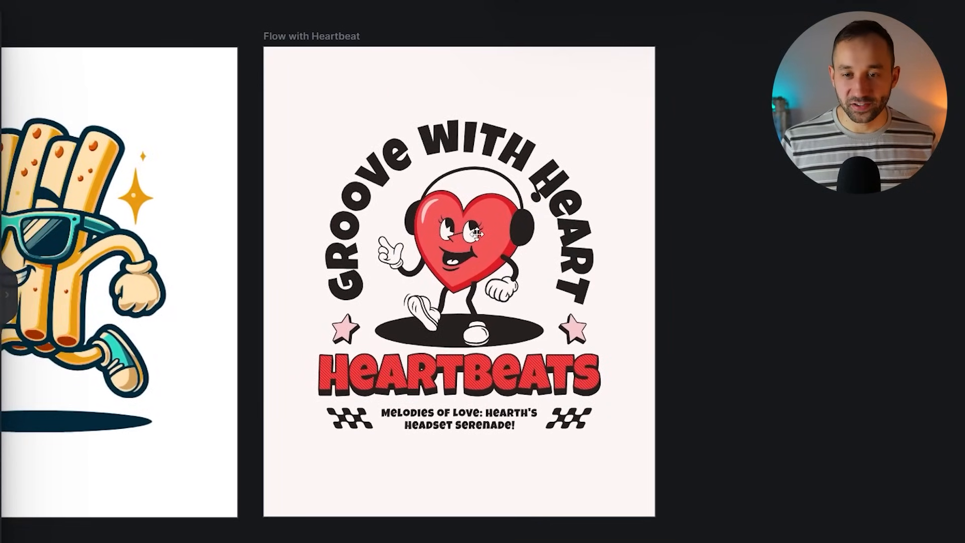
# - Shrink the mozzarella sticks mascot to just over half the artboard's width and place it slightly above the artboard's middle
pyautogui.click(447, 245)
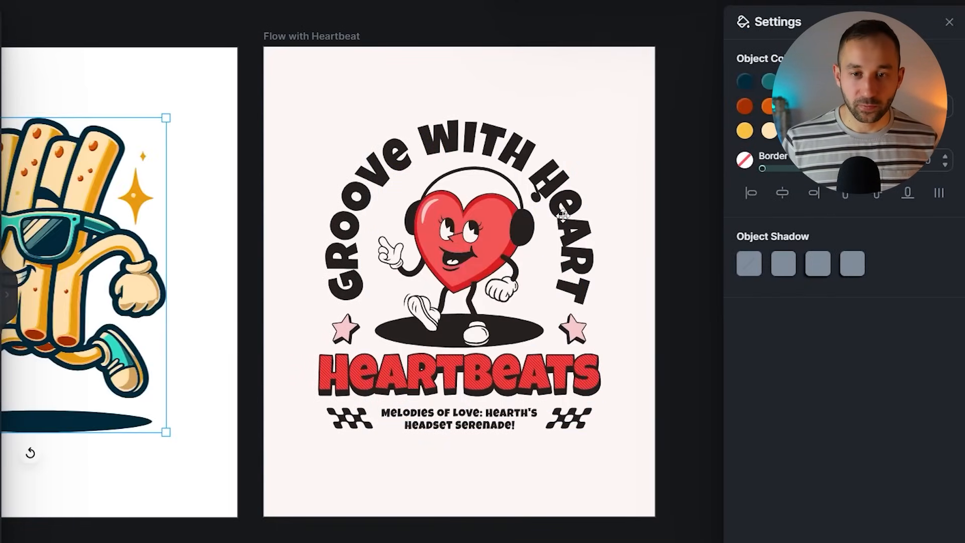
pyautogui.click(262, 157)
pyautogui.moveTo(258, 166); pyautogui.dragTo(462, 172)
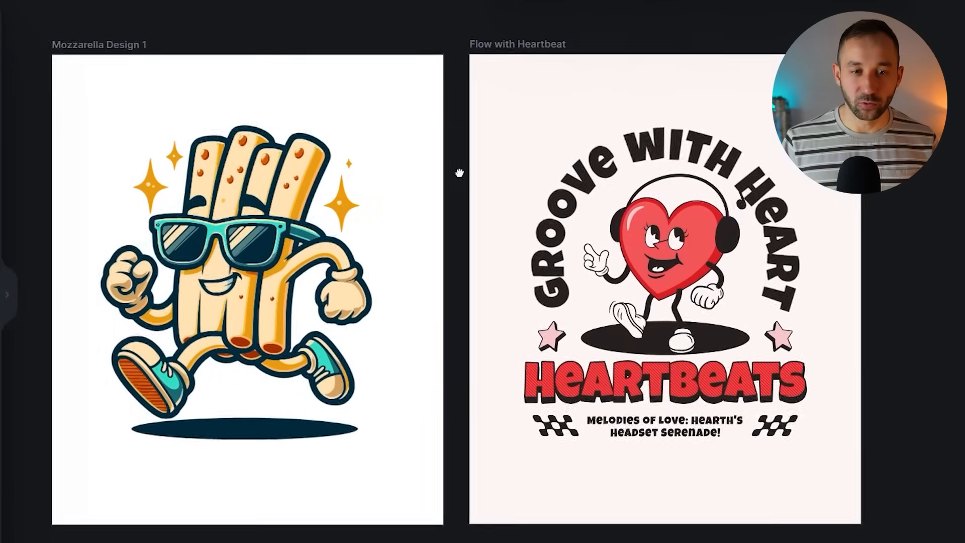
pyautogui.click(362, 401)
pyautogui.moveTo(375, 440); pyautogui.dragTo(325, 383)
pyautogui.moveTo(269, 282); pyautogui.dragTo(298, 293)
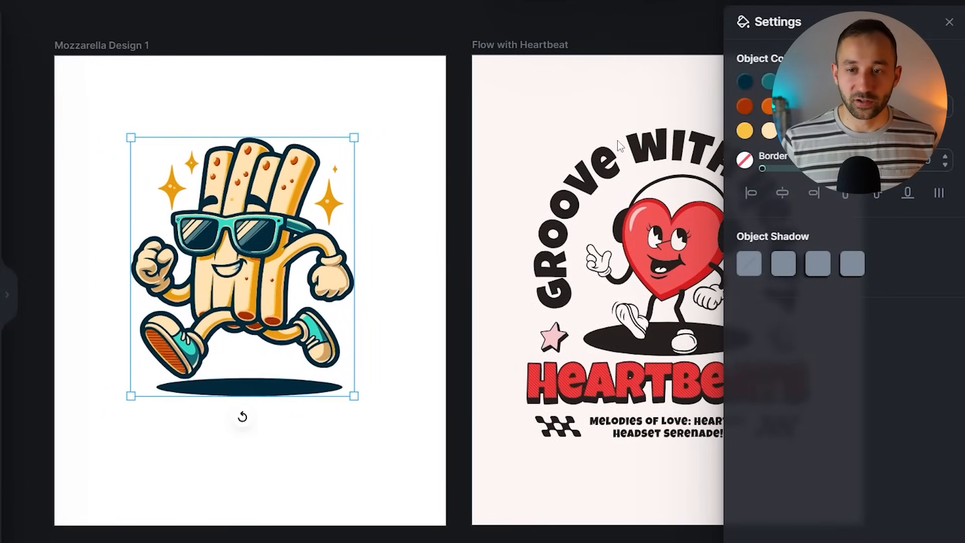
pyautogui.moveTo(642, 151); pyautogui.dragTo(116, 82)
pyautogui.moveTo(227, 117); pyautogui.dragTo(229, 122)
pyautogui.hotkey('ctrl', 'z')
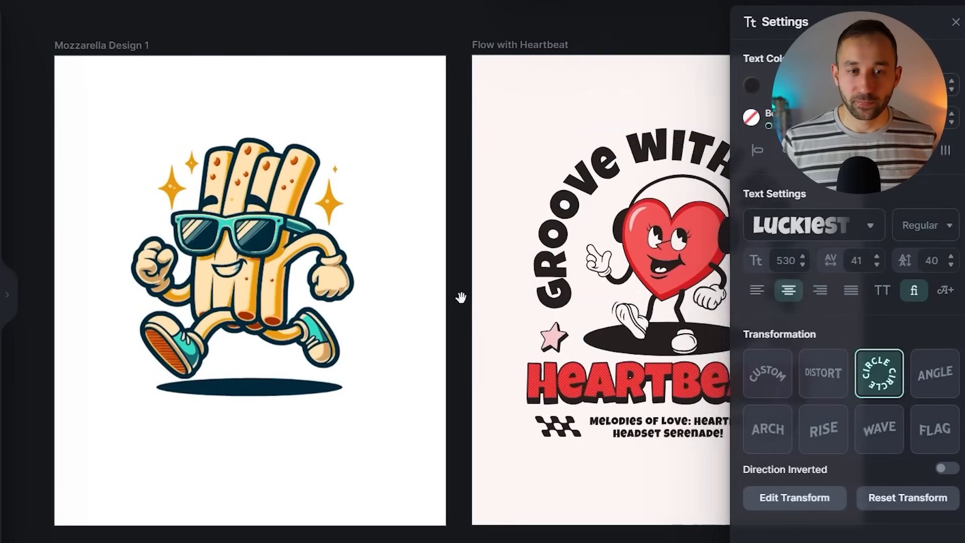
# - Delete the heart mascot from the template and enlarge the remaining text and decorations together to nearly fill the artboard
pyautogui.hscroll(5, 459, 295)
pyautogui.click(534, 229)
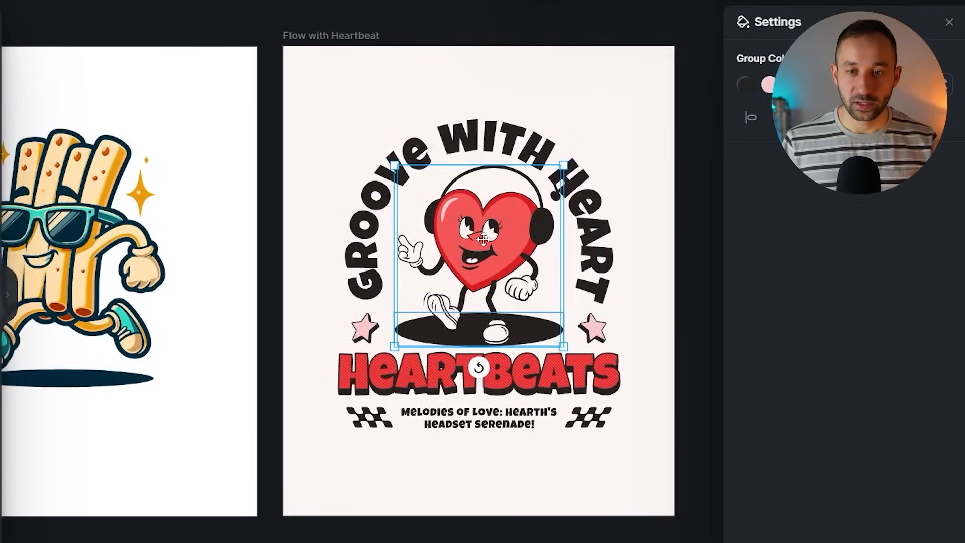
pyautogui.press('Delete')
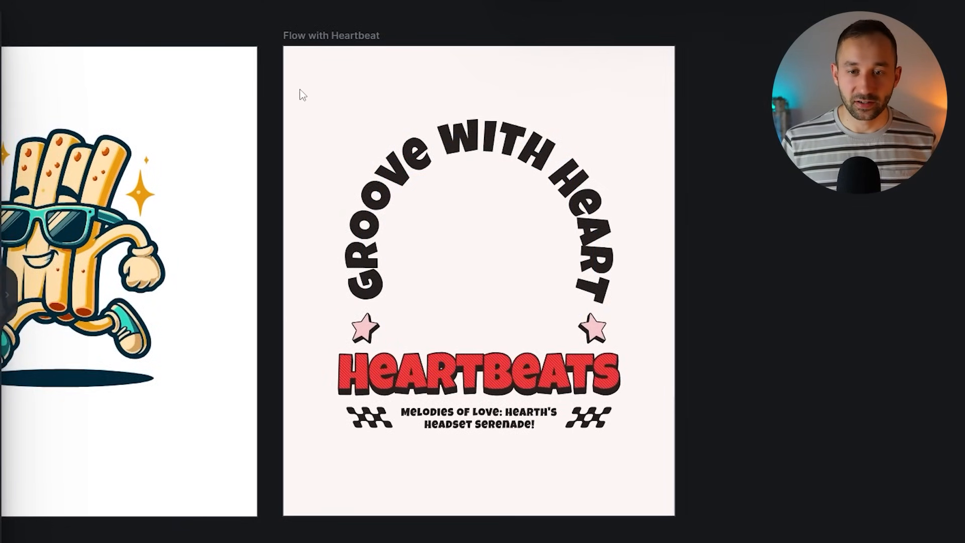
pyautogui.moveTo(301, 94); pyautogui.dragTo(761, 514)
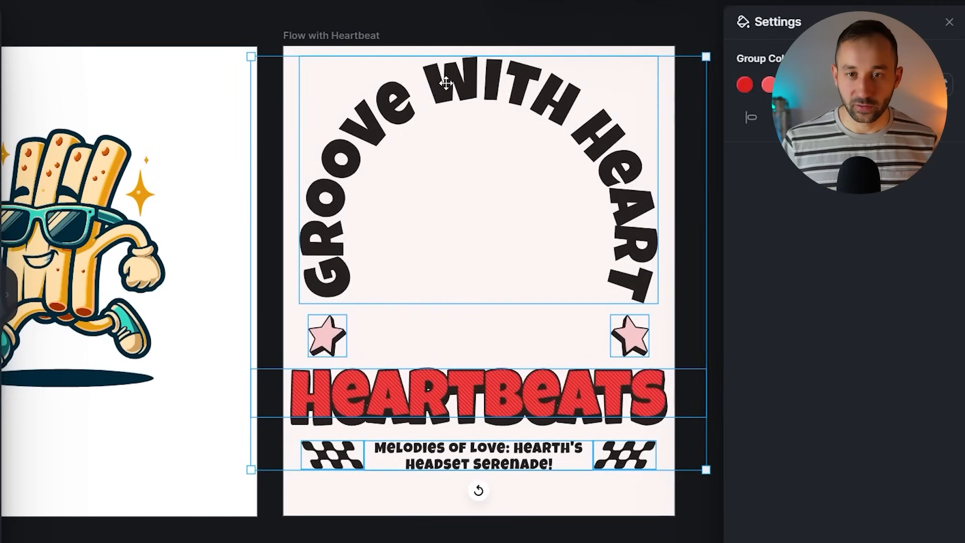
pyautogui.moveTo(447, 82); pyautogui.dragTo(449, 88)
# - Move the mozzarella sticks mascot onto the template artboard, shrink it slightly and fit it inside the arched text above the title
pyautogui.moveTo(155, 161); pyautogui.dragTo(493, 202)
pyautogui.moveTo(593, 379); pyautogui.dragTo(580, 368)
pyautogui.moveTo(503, 262); pyautogui.dragTo(507, 257)
pyautogui.click(623, 84)
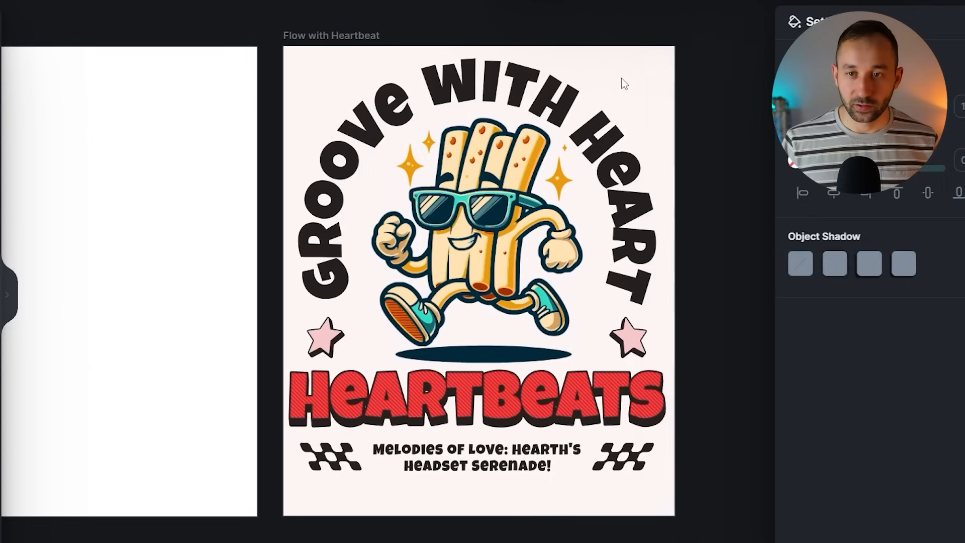
# - Replace the arched text above the mascot with "RUNNING ON"
pyautogui.moveTo(662, 136); pyautogui.dragTo(506, 129)
pyautogui.click(305, 71)
pyautogui.doubleClick(294, 67)
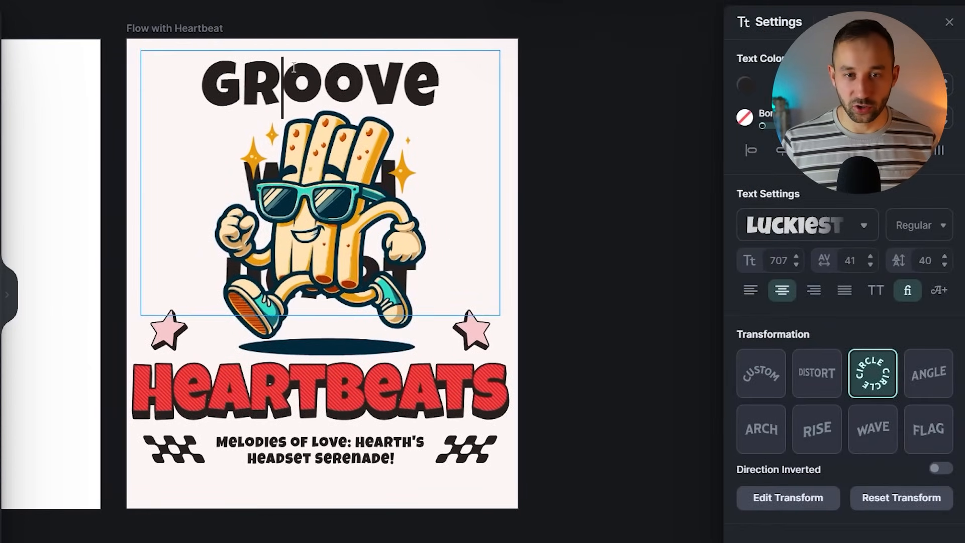
pyautogui.hotkey('ctrl', 'a')
pyautogui.write('RUN')
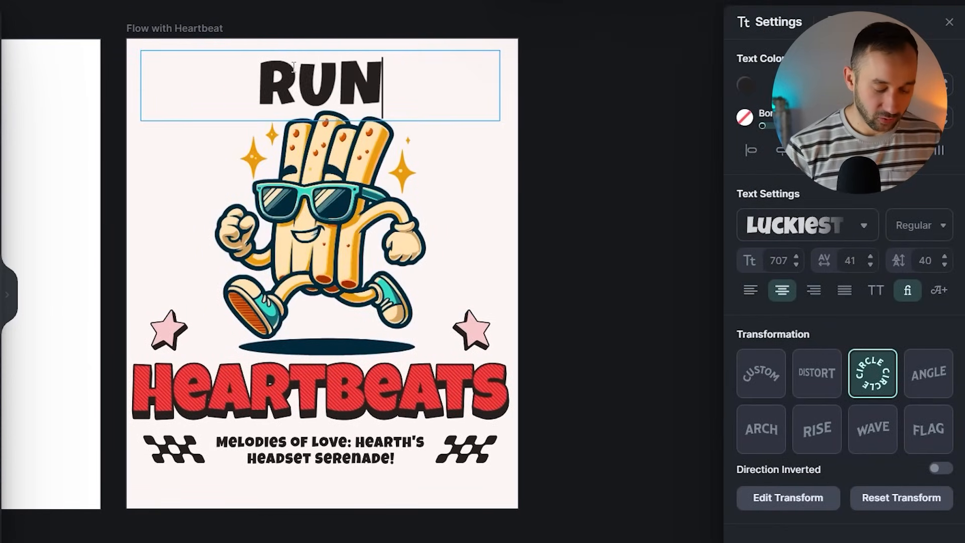
pyautogui.write('NING')
pyautogui.press('Return')
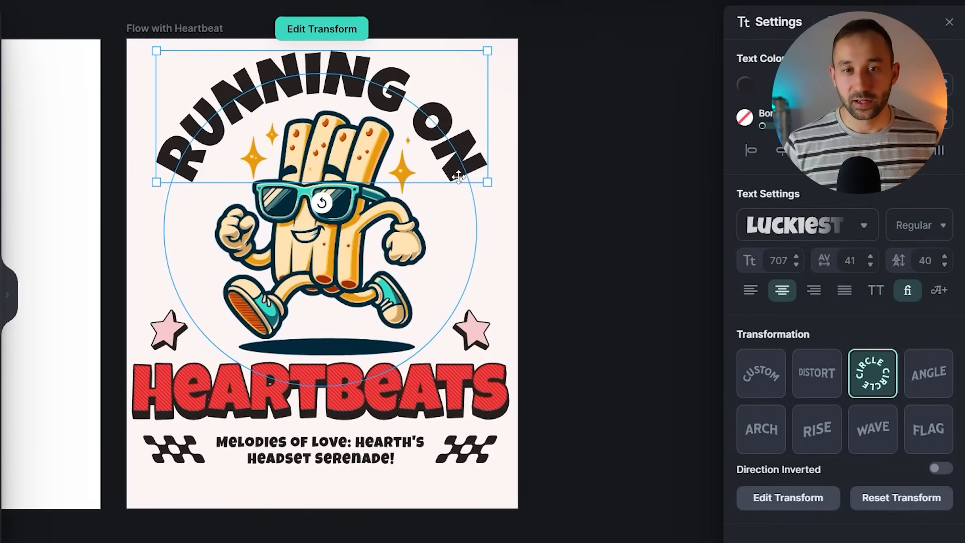
pyautogui.click(594, 190)
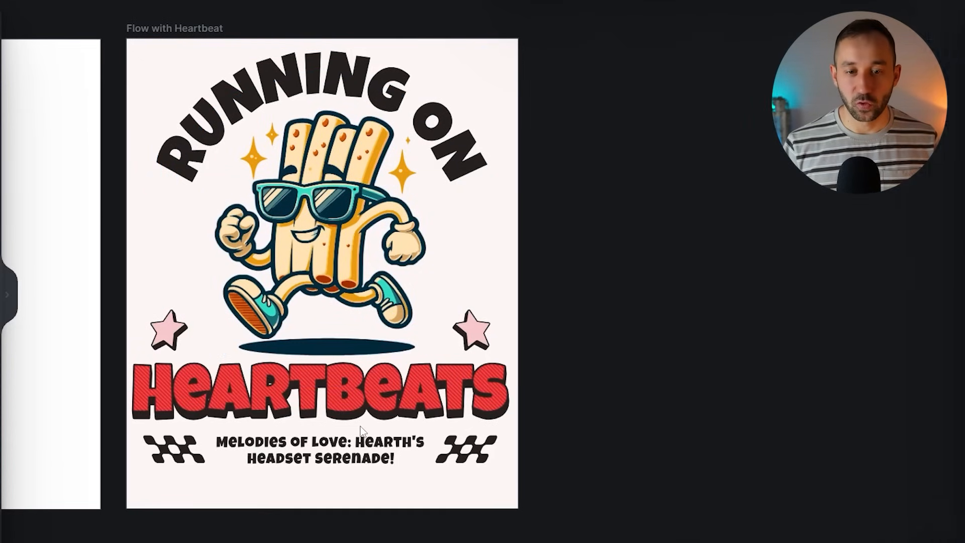
# - Change the red "HEARTBEATS" title to "MOZZARELLA"
pyautogui.doubleClick(374, 388)
pyautogui.doubleClick(372, 390)
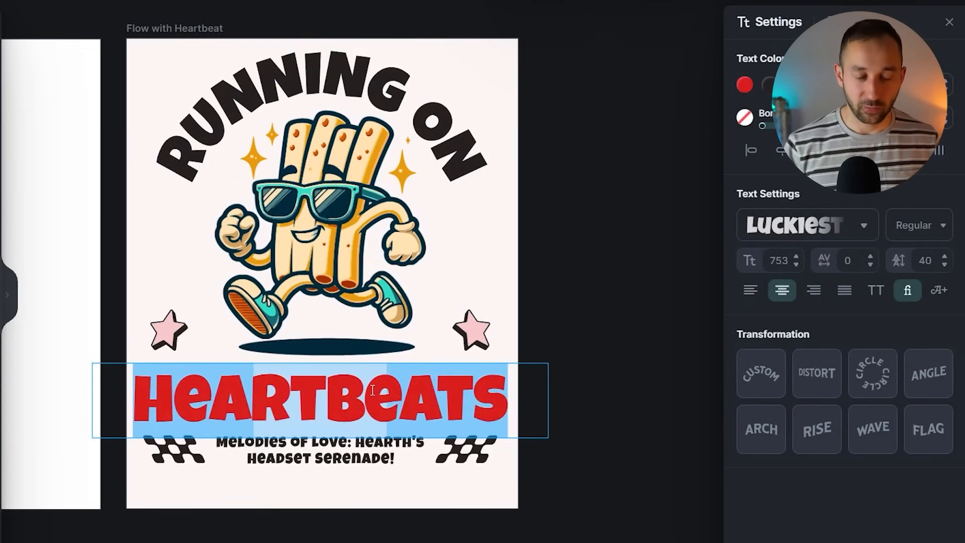
pyautogui.write('MOZZARELLA')
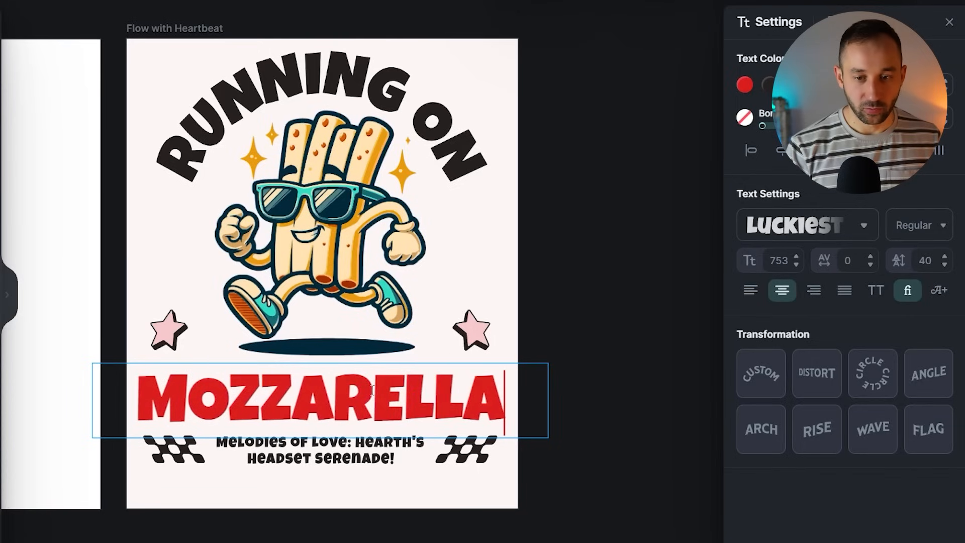
pyautogui.press('Escape')
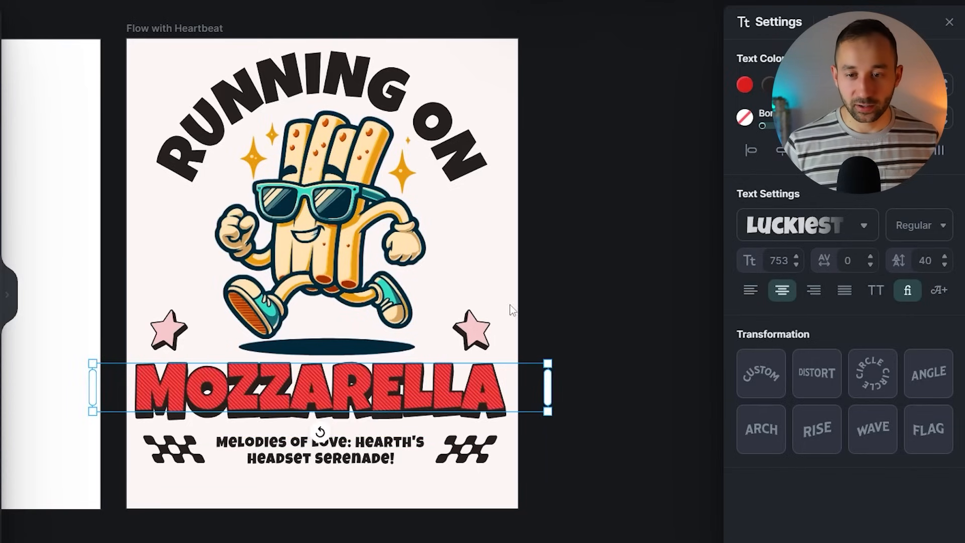
pyautogui.click(609, 353)
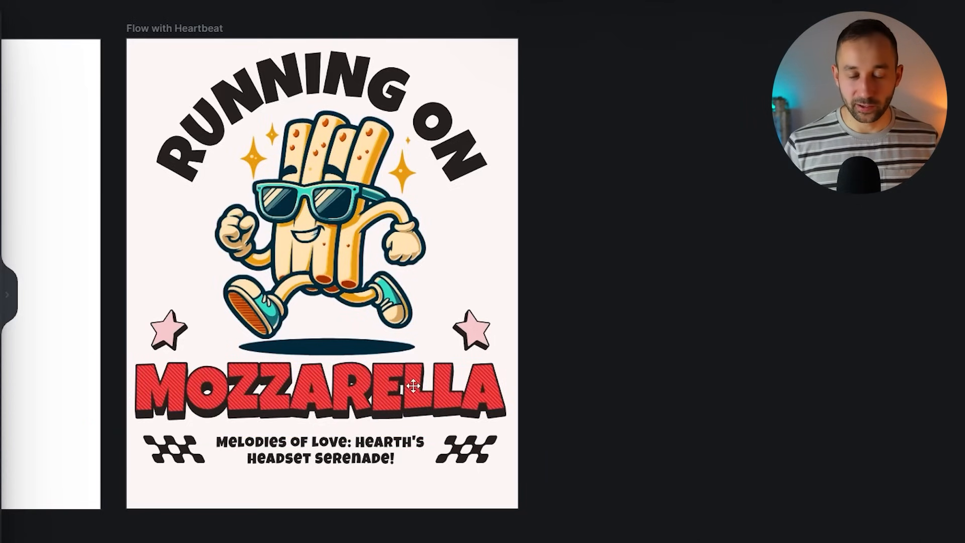
# - Delete the small two-line tagline between the checkered shapes below the title
pyautogui.click(335, 441)
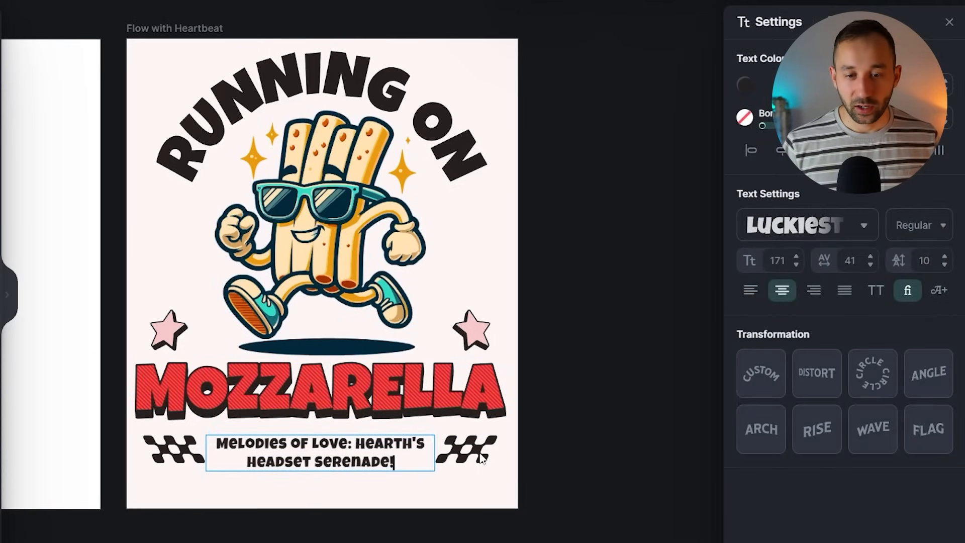
pyautogui.moveTo(436, 464)
pyautogui.mouseDown()
pyautogui.moveTo(446, 467)
pyautogui.moveTo(432, 463)
pyautogui.mouseUp()
pyautogui.press('Escape')
pyautogui.click(387, 442)
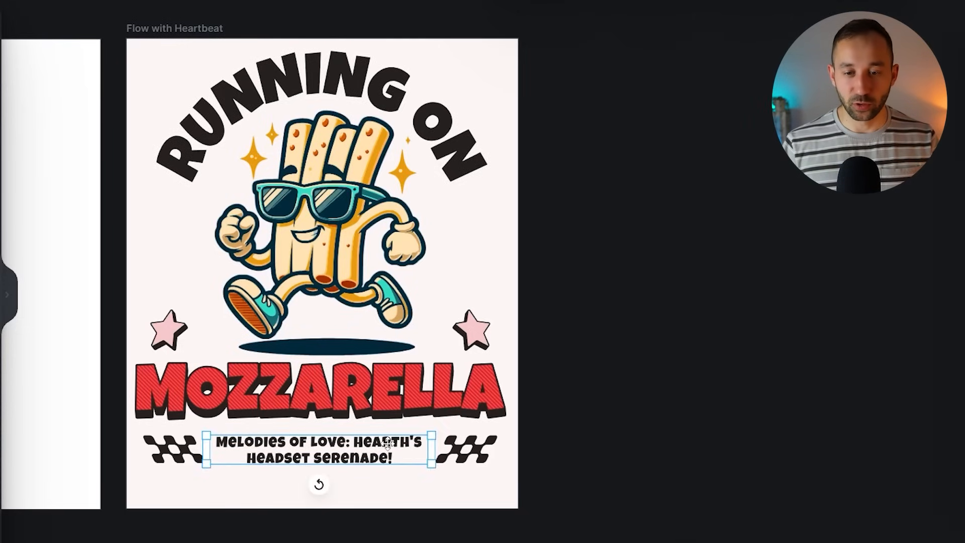
pyautogui.press('Delete')
# - Duplicate the "MOZZARELLA" title directly below itself, change the copy to "STICKS" and center it between the checkered shapes
pyautogui.click(351, 387)
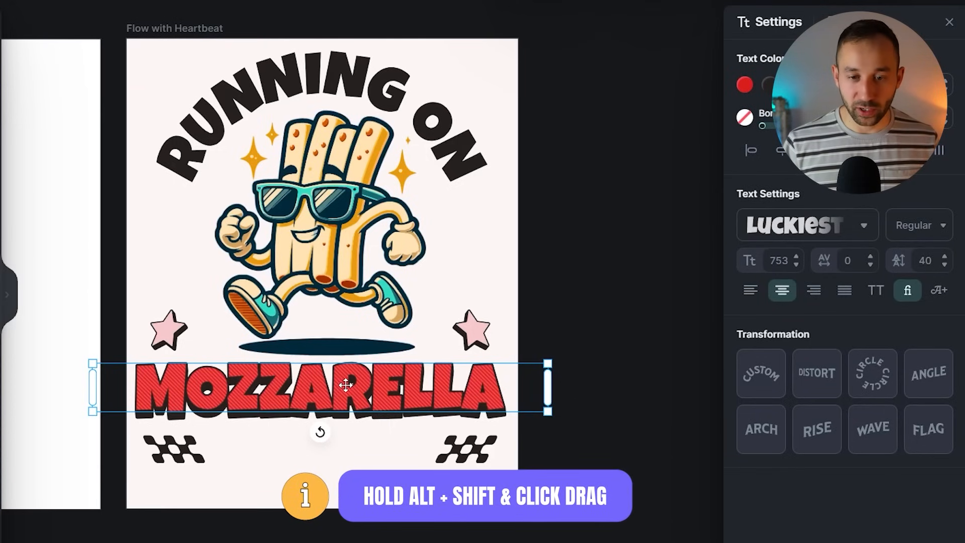
pyautogui.moveTo(342, 378); pyautogui.dragTo(333, 440)
pyautogui.doubleClick(338, 441)
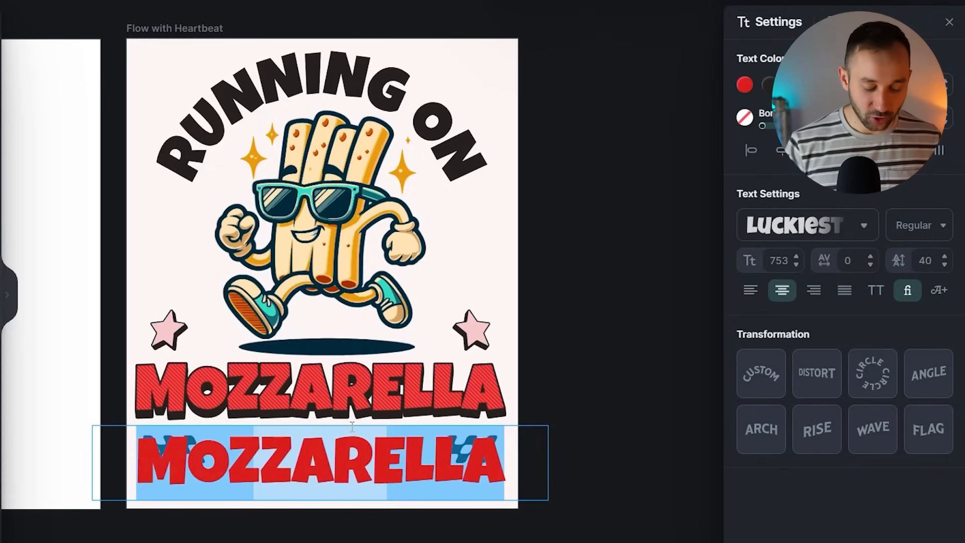
pyautogui.write('STICKS')
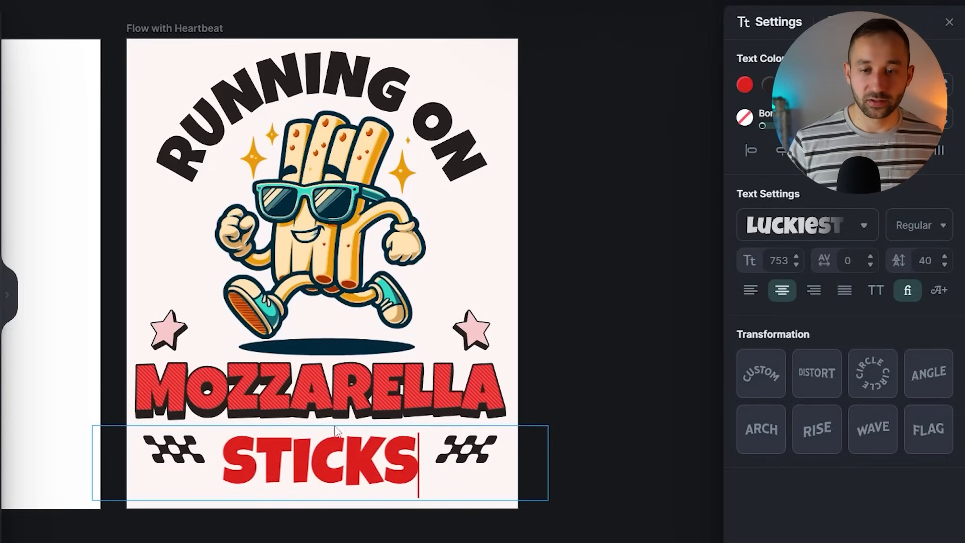
pyautogui.press('Escape')
pyautogui.moveTo(330, 462); pyautogui.dragTo(326, 462)
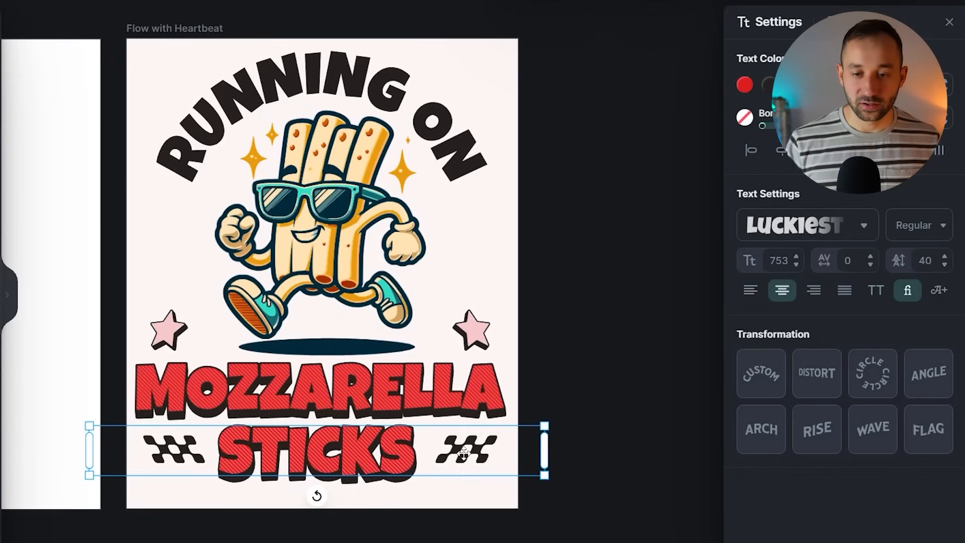
pyautogui.click(596, 385)
# - Nudge the mozzarella sticks mascot slightly to the left under the arched text
pyautogui.moveTo(314, 155); pyautogui.dragTo(279, 188)
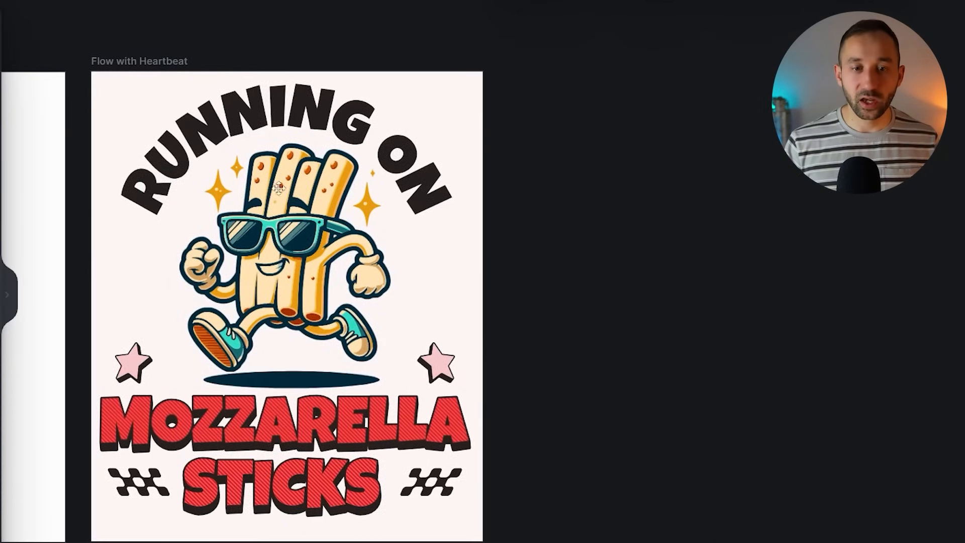
pyautogui.click(390, 129)
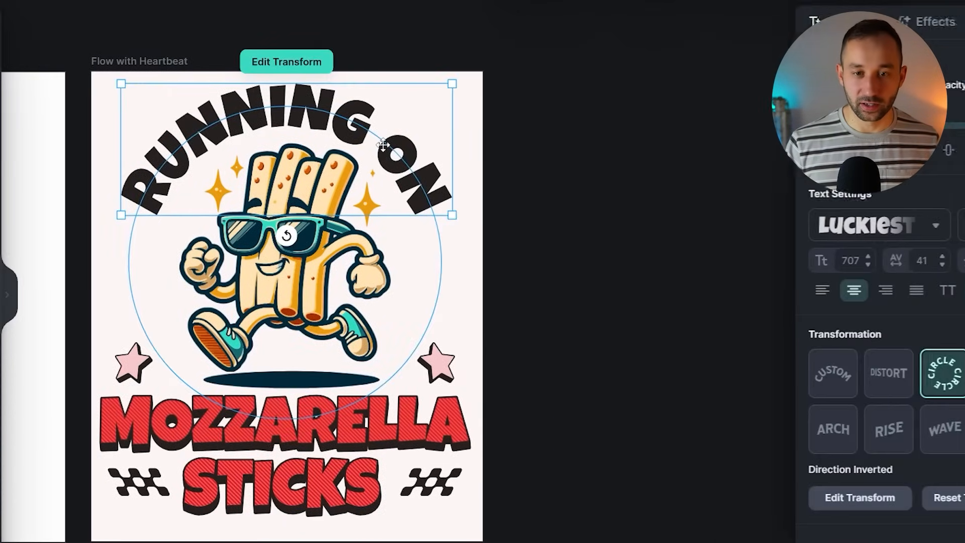
pyautogui.click(123, 237)
pyautogui.moveTo(329, 218); pyautogui.dragTo(324, 217)
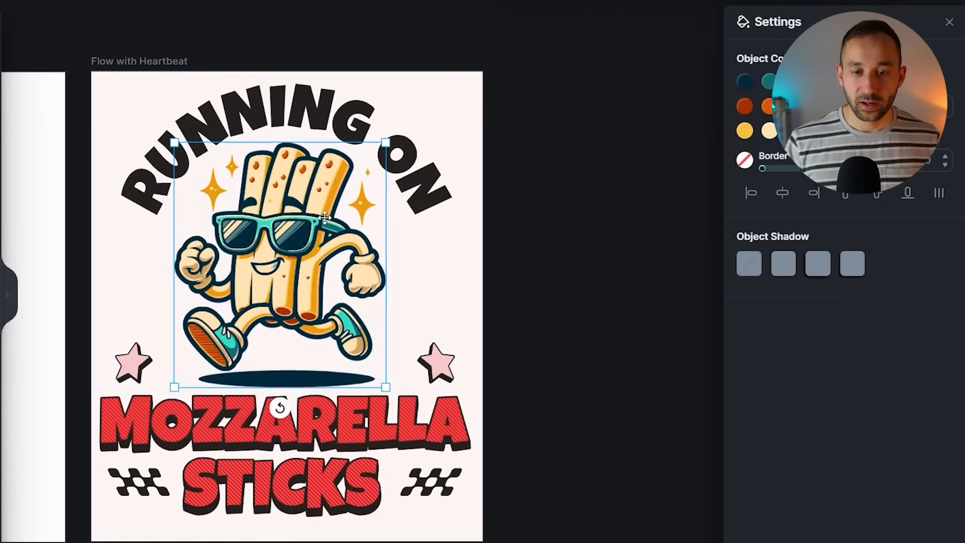
# - Compare the colors of the "MOZZARELLA" title and the stars with those of the mascot
pyautogui.click(379, 413)
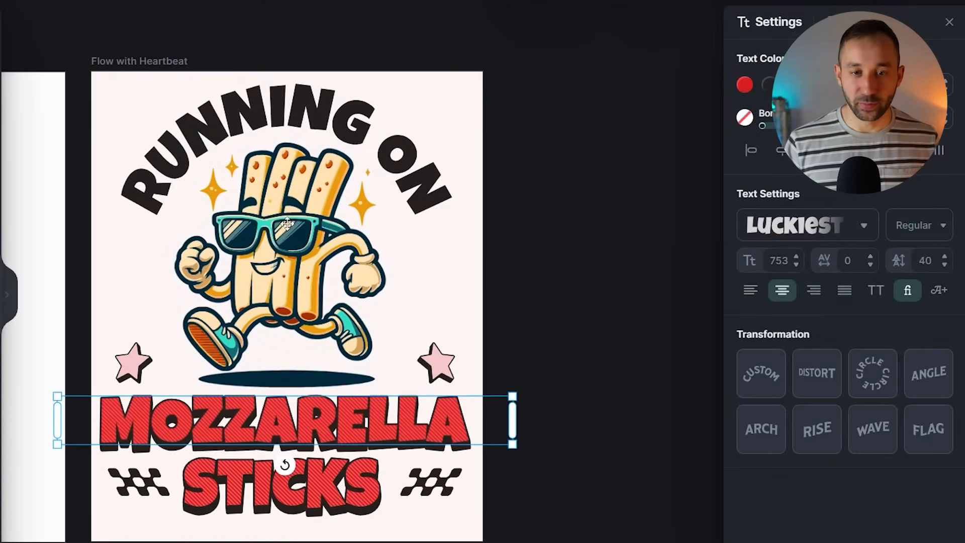
pyautogui.click(438, 356)
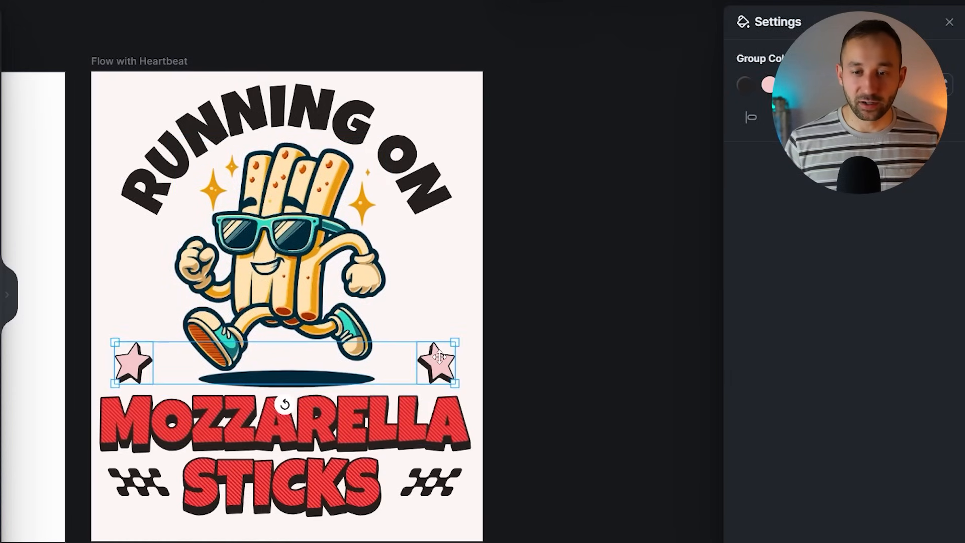
pyautogui.click(223, 418)
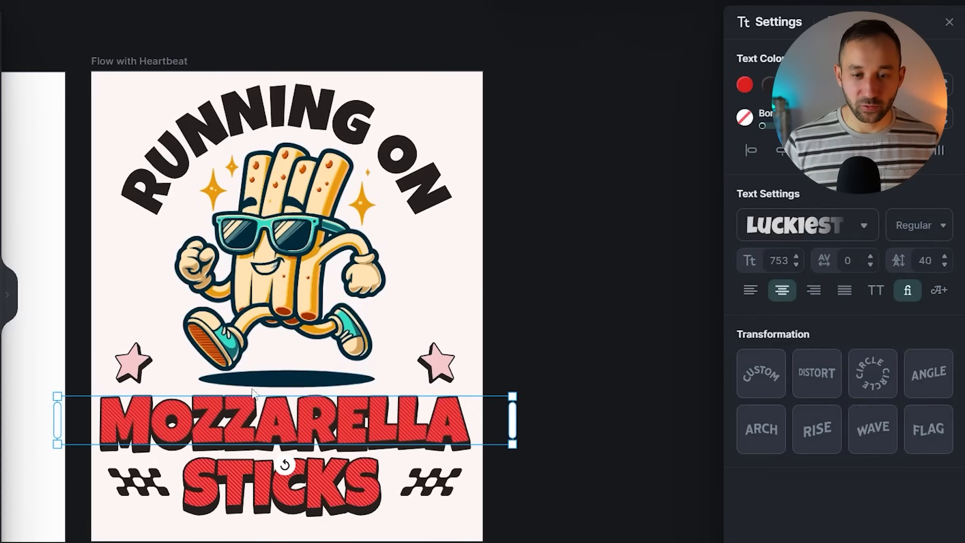
pyautogui.click(301, 268)
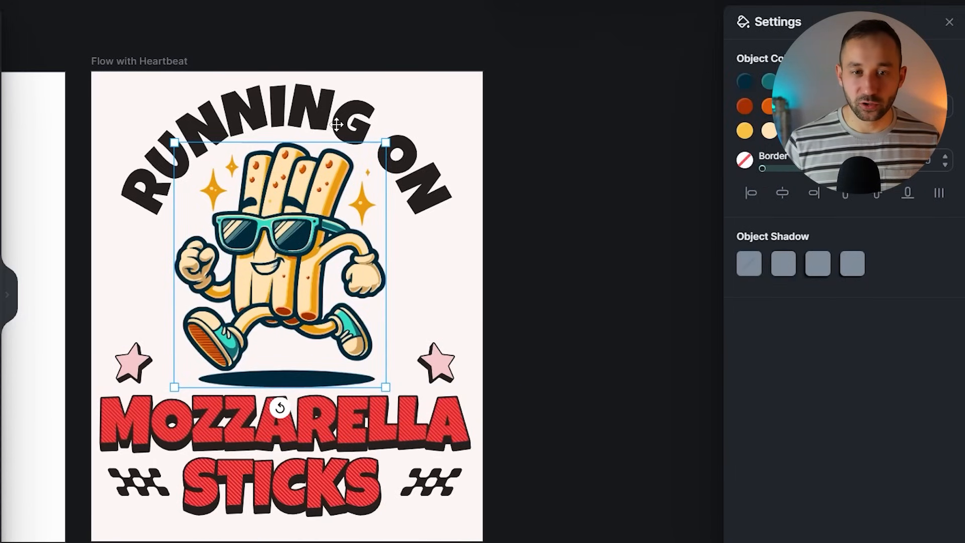
pyautogui.click(373, 406)
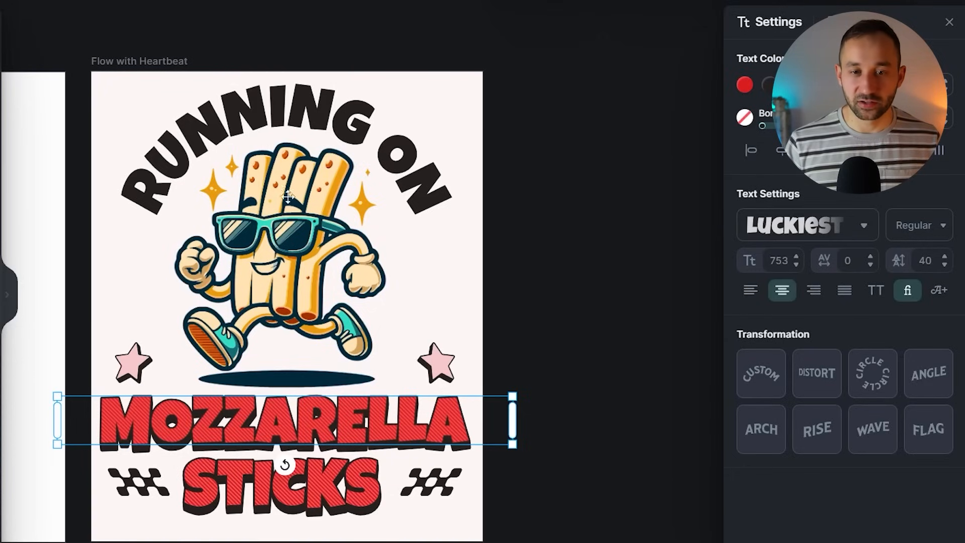
pyautogui.click(127, 355)
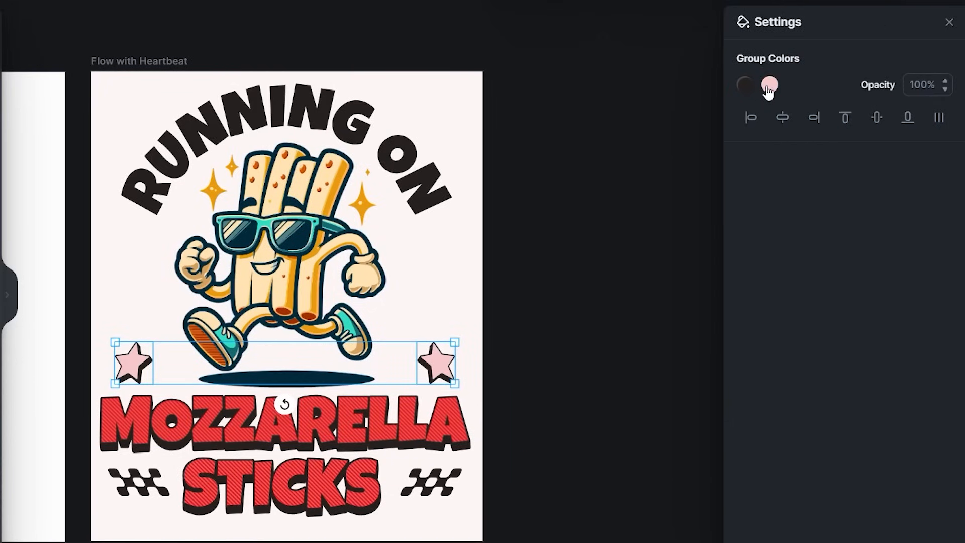
pyautogui.click(392, 413)
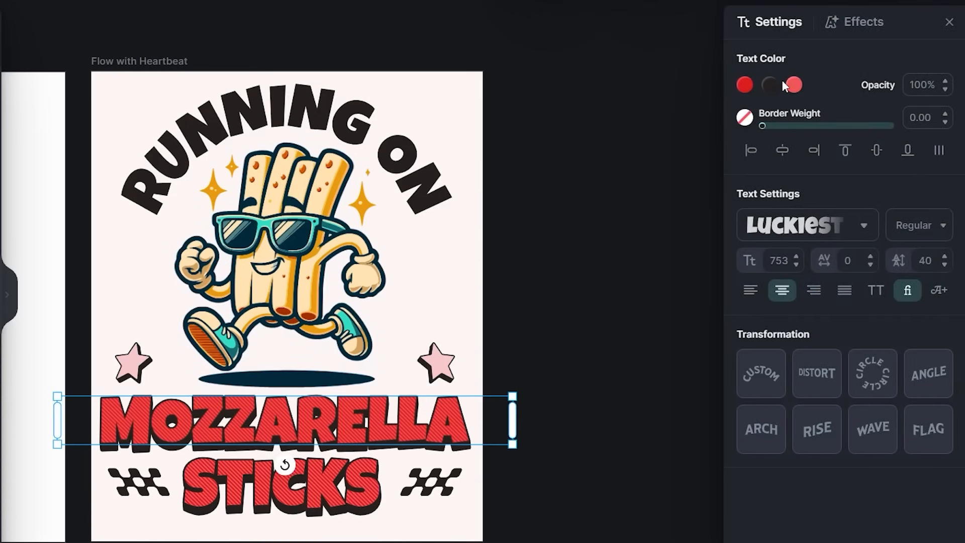
# - Recolor the pink fill of both stars with the orange sampled from the sparkle beside the mascot
pyautogui.click(428, 355)
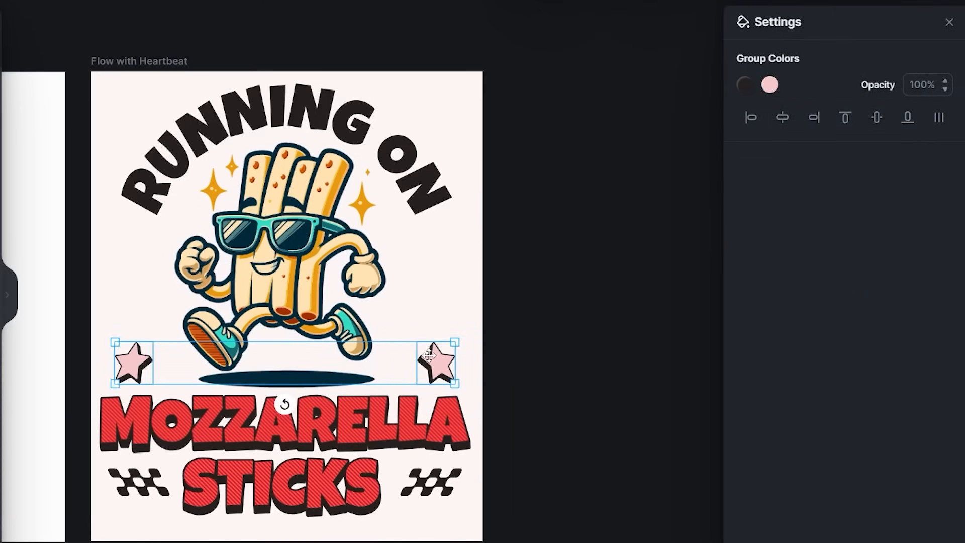
pyautogui.click(772, 85)
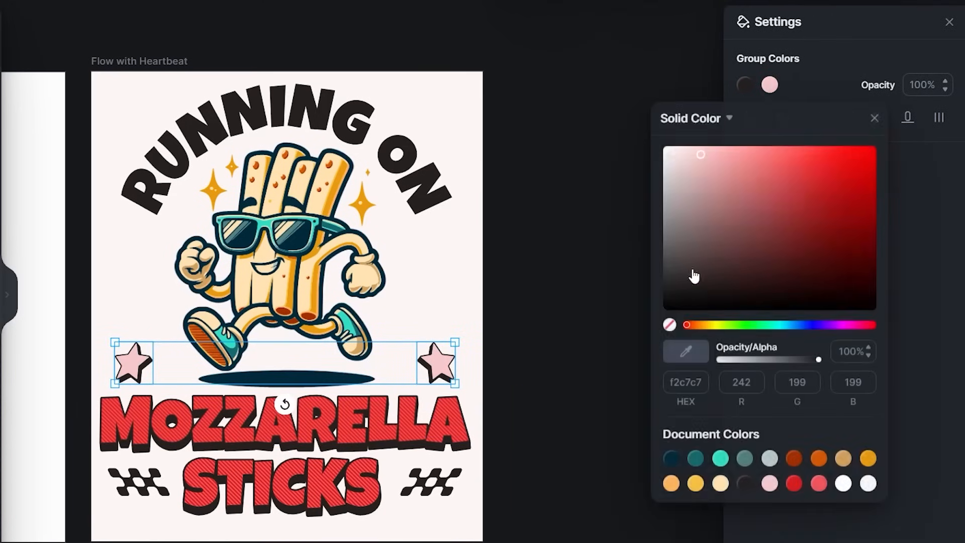
pyautogui.click(686, 352)
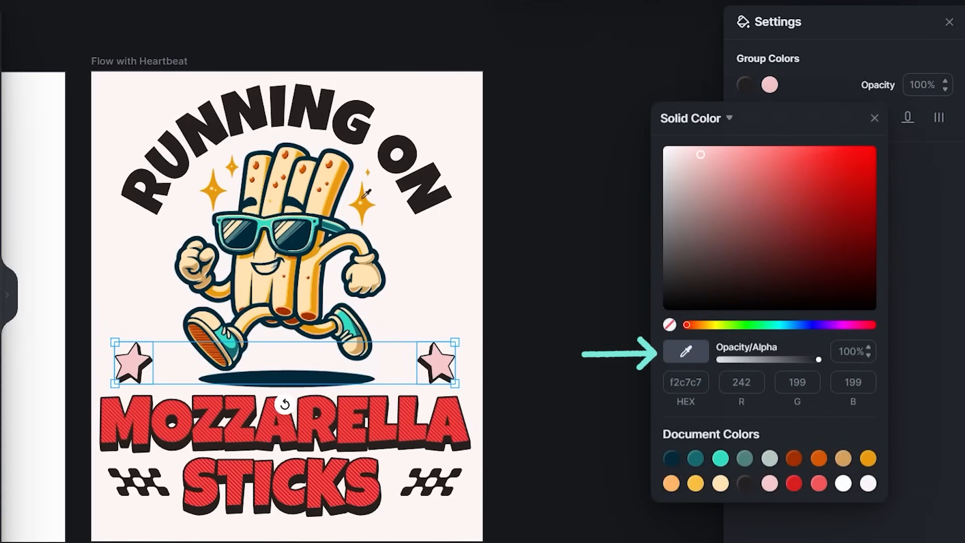
pyautogui.click(362, 203)
pyautogui.click(603, 284)
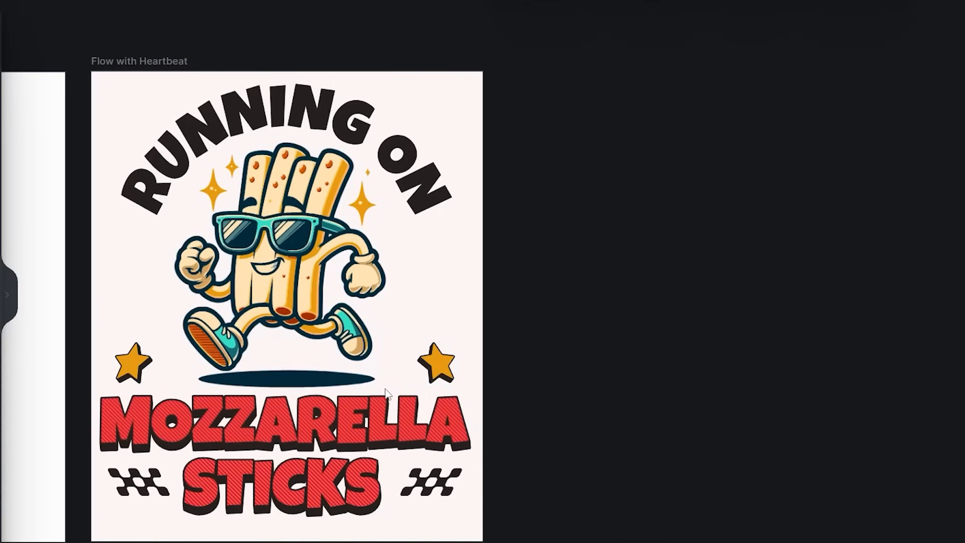
# - Recolor the "MOZZARELLA" title with the orange of the mascot's sparkle as fill and the cream of the mozzarella sticks as decoration color
pyautogui.click(297, 431)
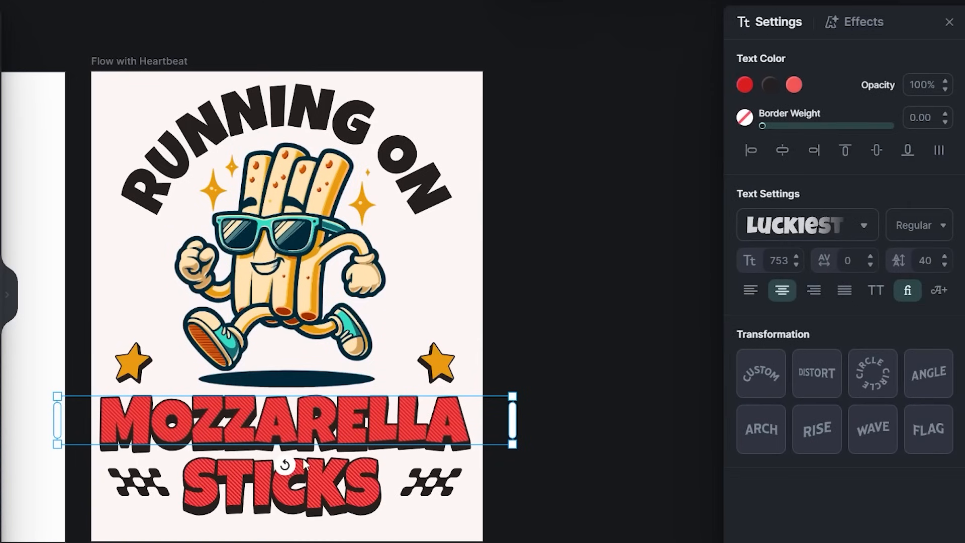
pyautogui.click(745, 86)
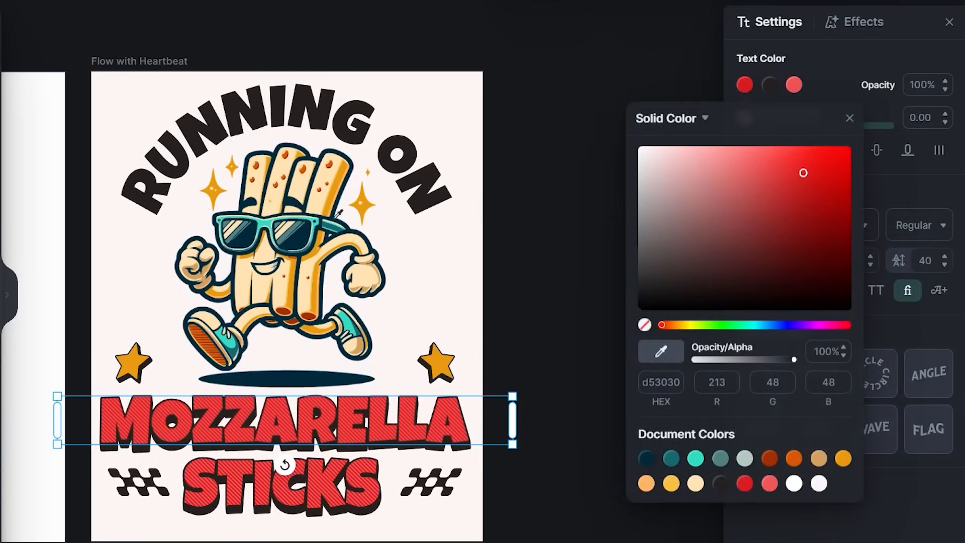
pyautogui.click(367, 202)
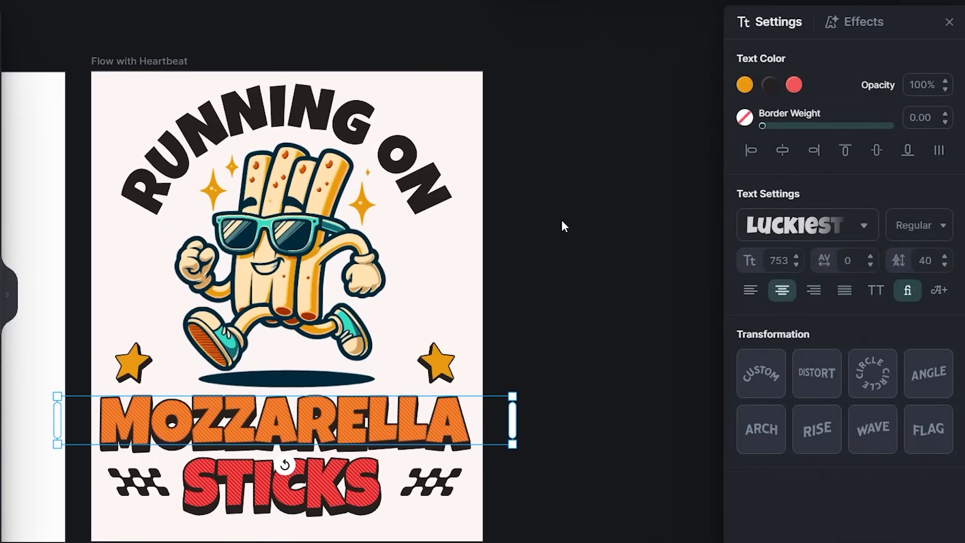
pyautogui.click(795, 86)
pyautogui.click(710, 351)
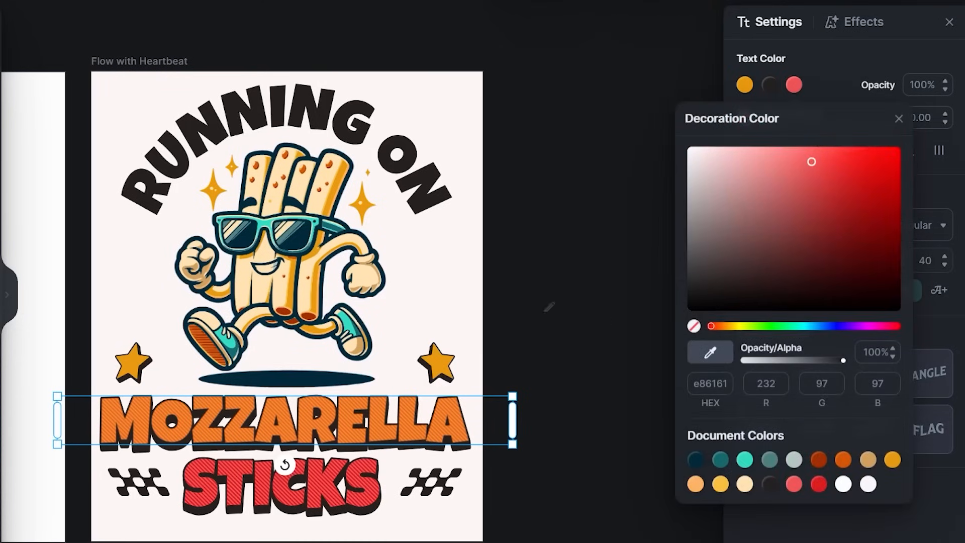
pyautogui.click(327, 161)
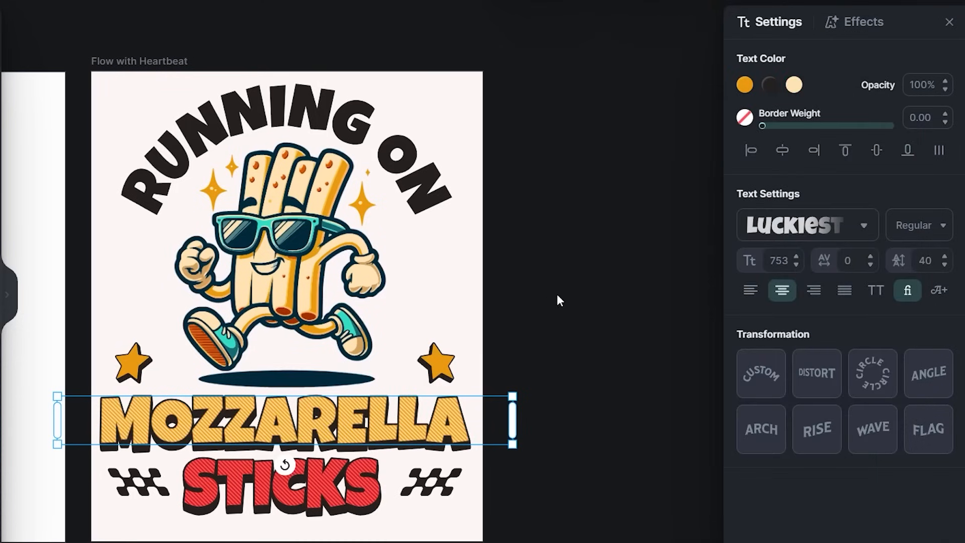
pyautogui.click(559, 300)
# - Recolor the "STICKS" title with dark teal as fill and bright turquoise as decoration color, both sampled from the mascot's shoe
pyautogui.click(344, 487)
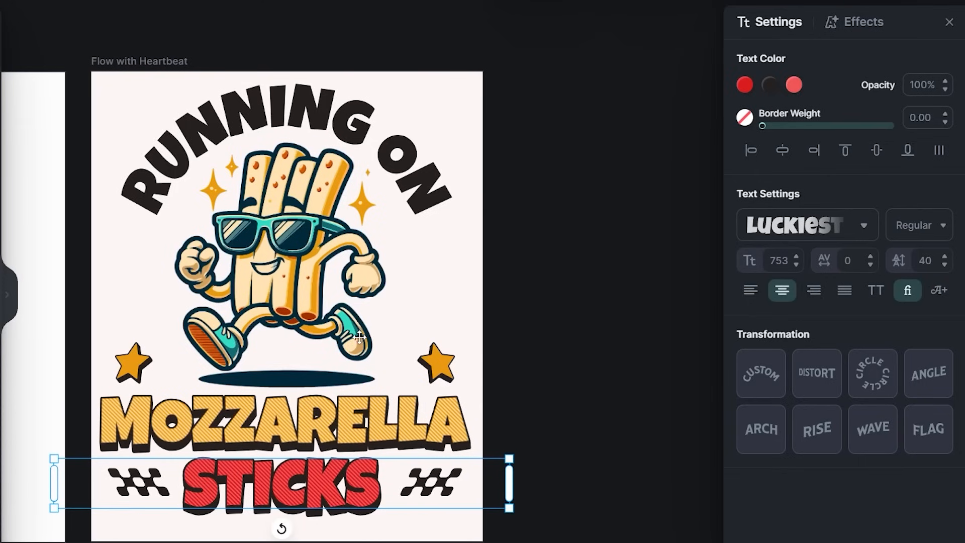
pyautogui.click(745, 85)
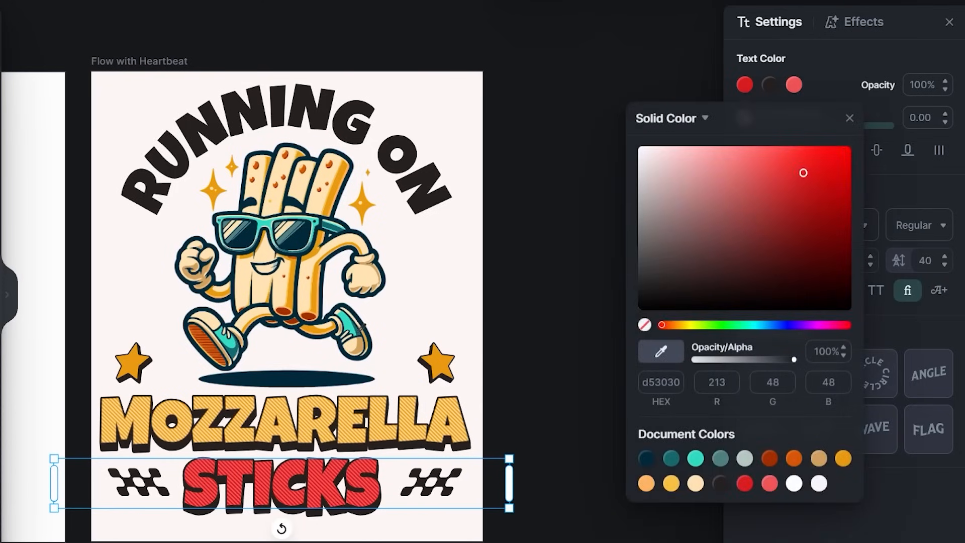
pyautogui.click(362, 327)
pyautogui.click(794, 86)
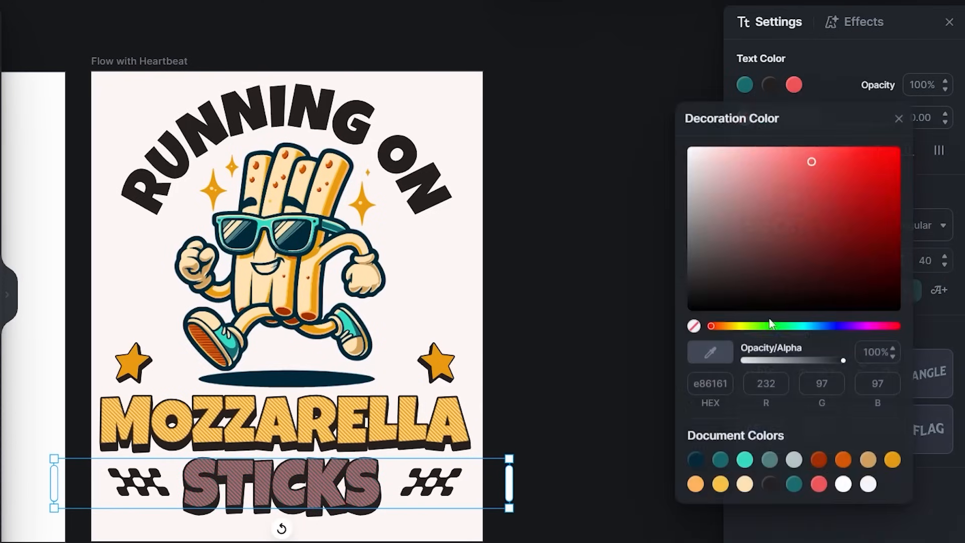
pyautogui.click(354, 310)
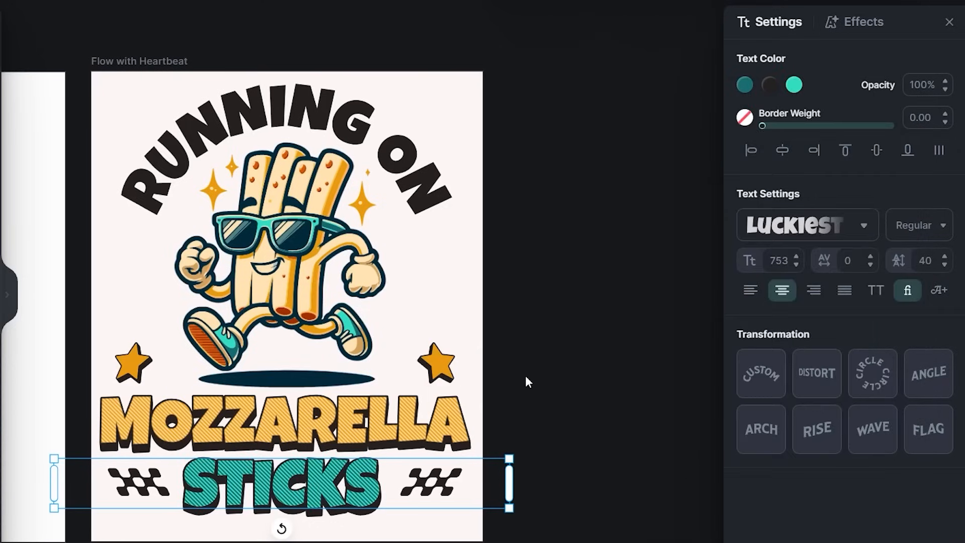
pyautogui.click(525, 375)
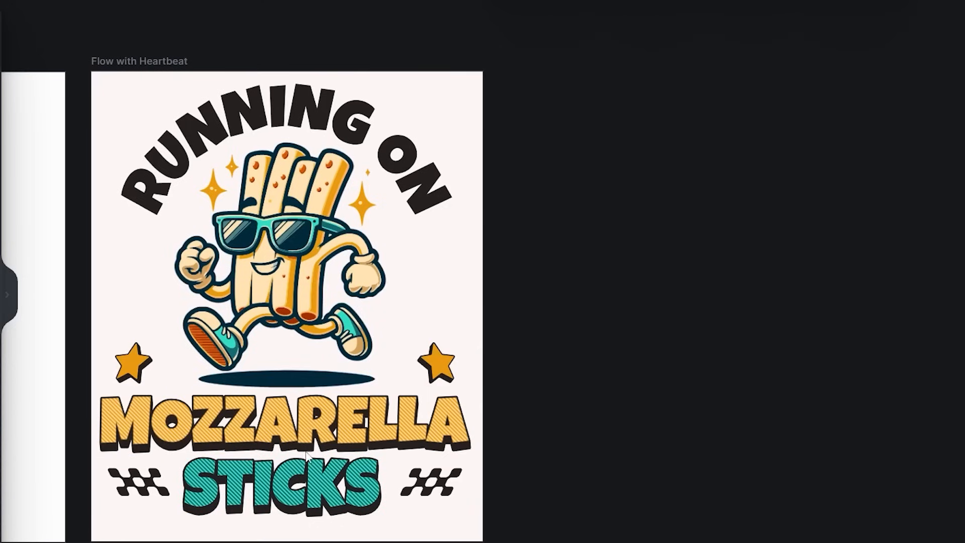
# - Nudge the "STICKS" title slightly to the left and change its fill to a lighter teal
pyautogui.click(278, 495)
pyautogui.press('Left')
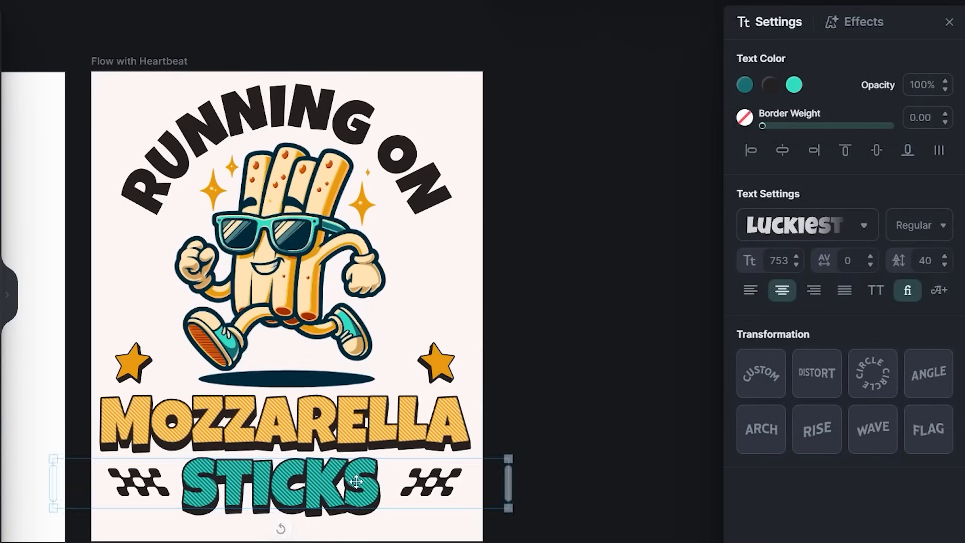
pyautogui.click(745, 86)
pyautogui.moveTo(764, 213)
pyautogui.mouseDown()
pyautogui.moveTo(760, 222)
pyautogui.moveTo(747, 206)
pyautogui.mouseUp()
pyautogui.click(563, 232)
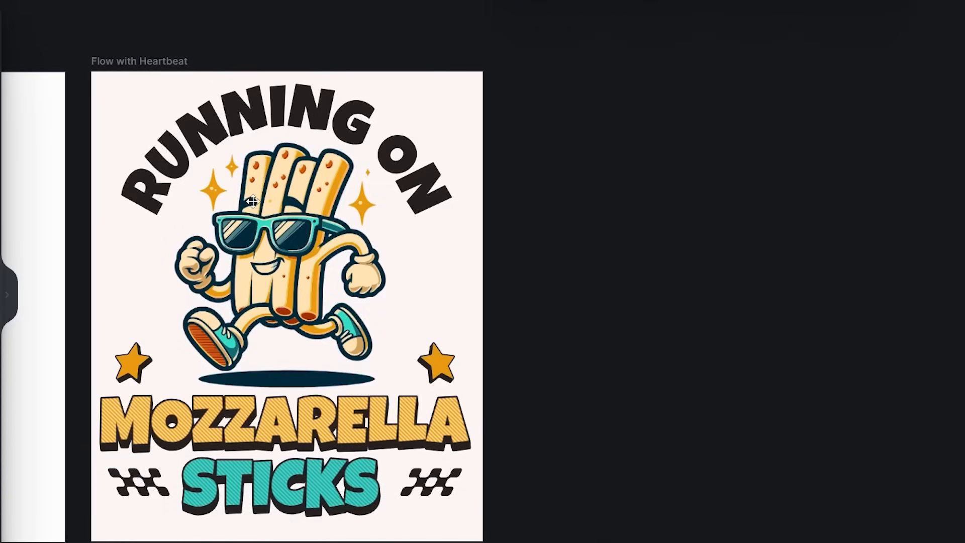
# - Recolor the arched "RUNNING ON" text with the dark navy sampled from the mascot's outline
pyautogui.click(410, 168)
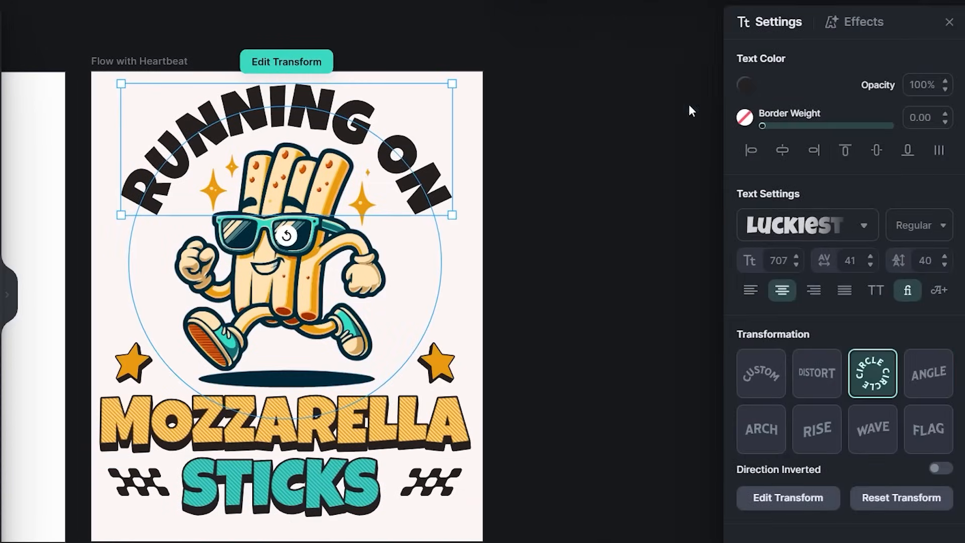
pyautogui.click(744, 85)
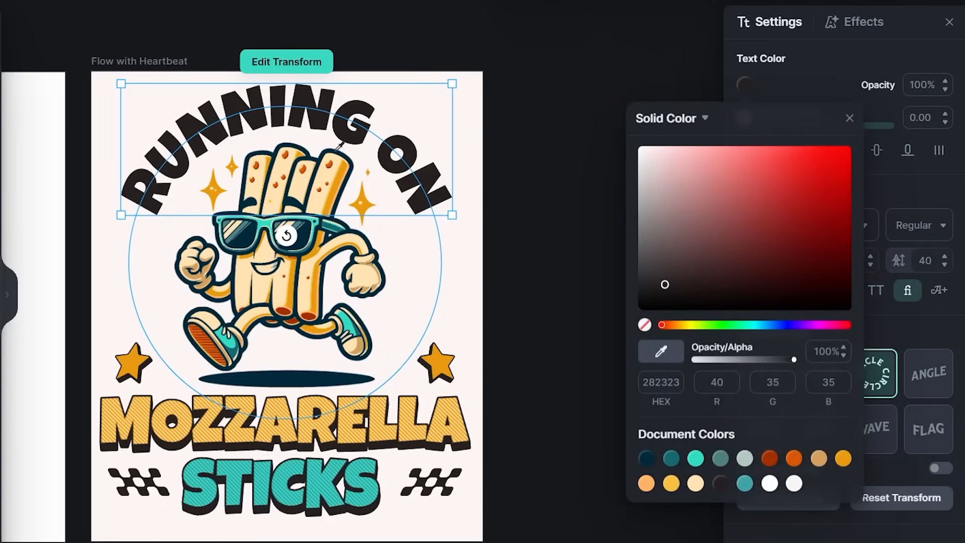
pyautogui.click(341, 146)
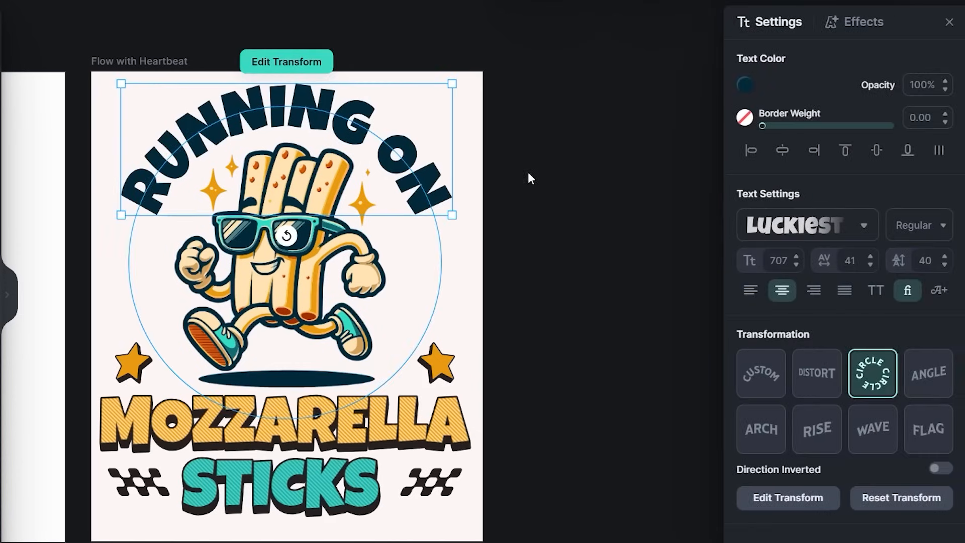
pyautogui.click(529, 176)
# - Replace the black in the stars, both title lines and the checkered shapes with the dark navy sampled from the mascot's shadow
pyautogui.moveTo(542, 522); pyautogui.dragTo(175, 362)
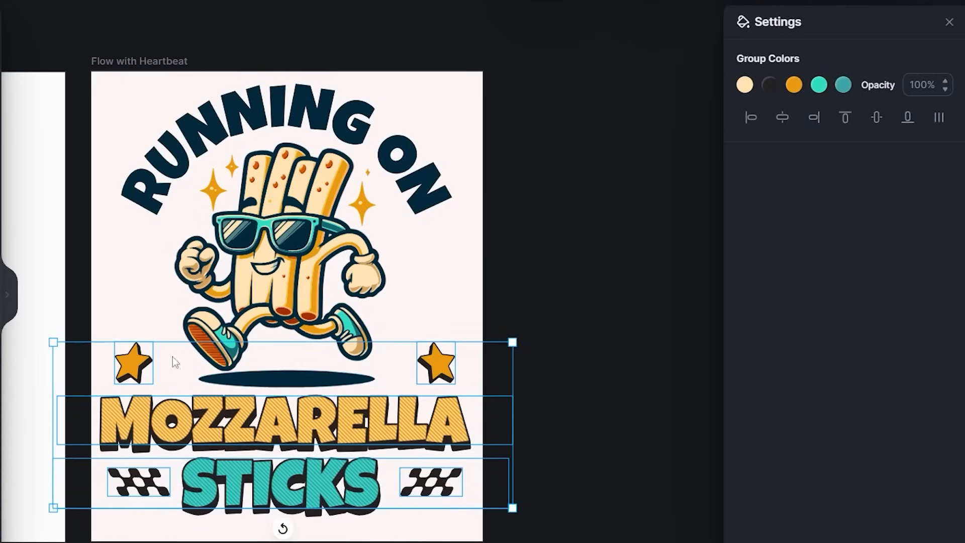
pyautogui.click(770, 85)
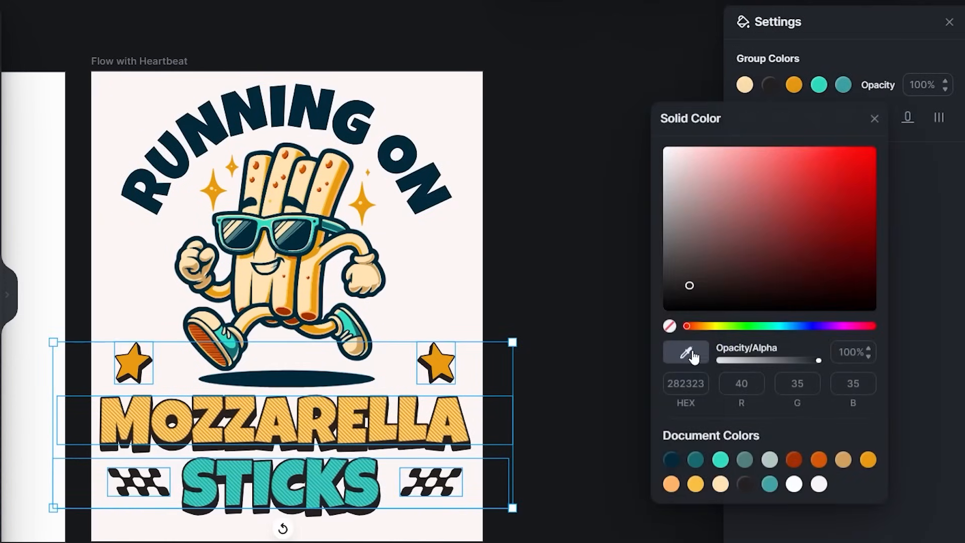
pyautogui.click(289, 375)
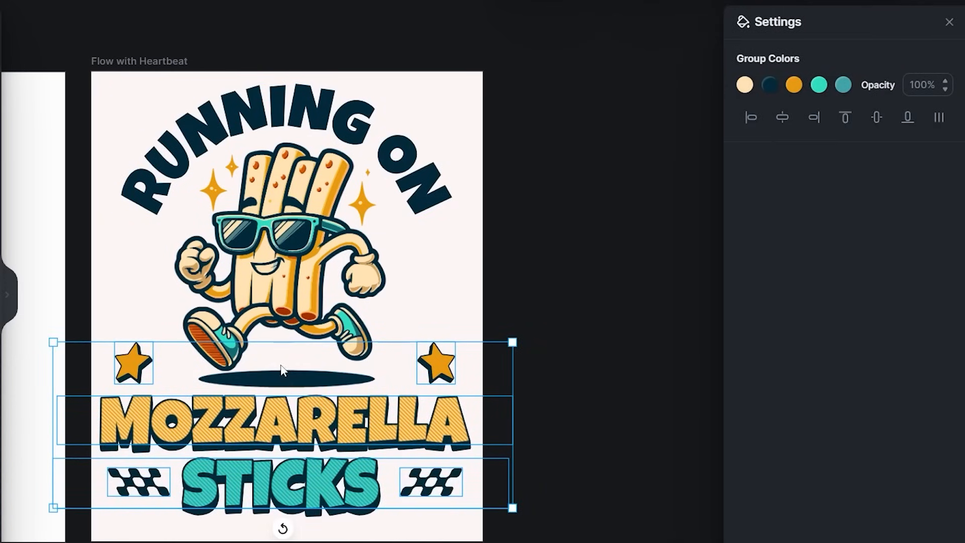
pyautogui.click(583, 287)
# - Widen the letter spacing of the arched "RUNNING ON" text so it wraps further around the mascot
pyautogui.click(348, 104)
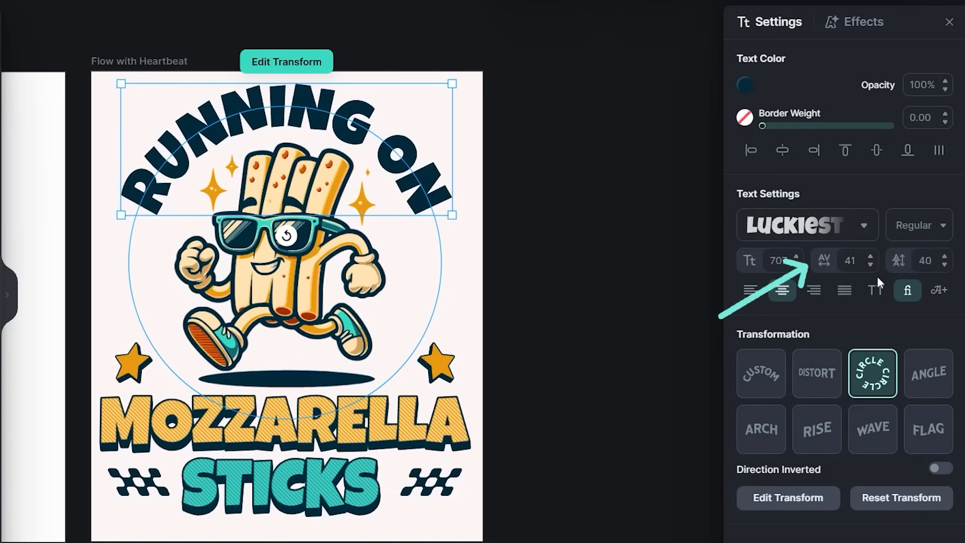
pyautogui.click(870, 258)
pyautogui.click(871, 257)
pyautogui.click(871, 257)
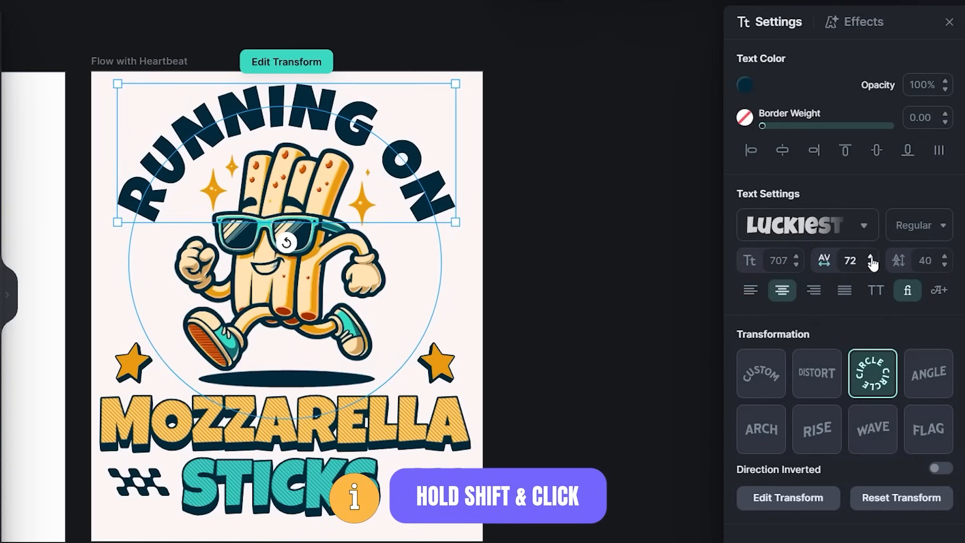
pyautogui.keyDown('shift'); pyautogui.click(871, 257); pyautogui.keyUp('shift')
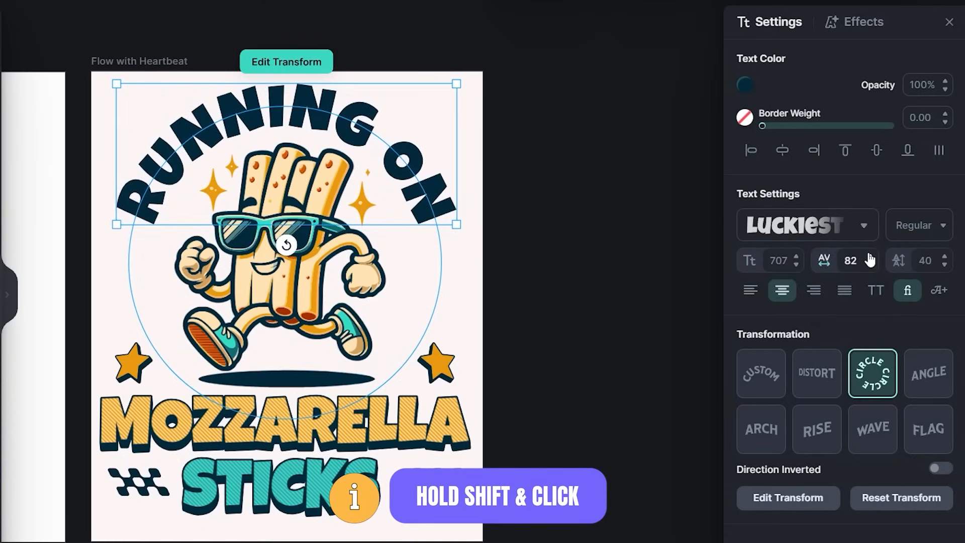
pyautogui.keyDown('shift'); pyautogui.click(870, 258); pyautogui.keyUp('shift')
pyautogui.keyDown('shift'); pyautogui.click(871, 258); pyautogui.keyUp('shift')
pyautogui.keyDown('shift'); pyautogui.click(870, 258); pyautogui.keyUp('shift')
pyautogui.keyDown('shift'); pyautogui.click(871, 258); pyautogui.keyUp('shift')
pyautogui.keyDown('shift'); pyautogui.click(871, 258); pyautogui.keyUp('shift')
pyautogui.keyDown('shift'); pyautogui.click(871, 258); pyautogui.keyUp('shift')
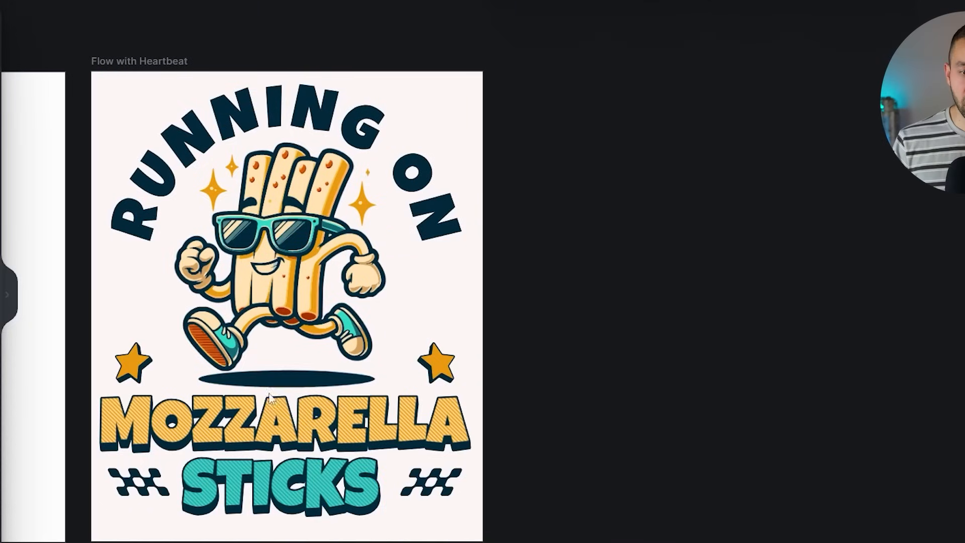
# - Move the two stars, the "MOZZARELLA" and "STICKS" titles and the checkered shapes slightly upward toward the mascot
pyautogui.click(143, 366)
pyautogui.moveTo(143, 365); pyautogui.dragTo(137, 341)
pyautogui.click(141, 381)
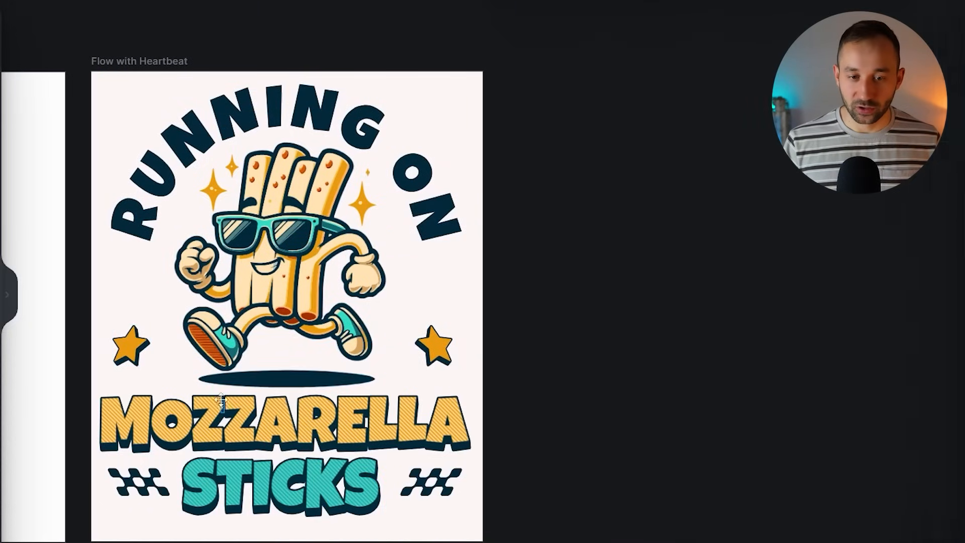
pyautogui.moveTo(150, 427); pyautogui.dragTo(145, 414)
pyautogui.click(146, 482)
pyautogui.moveTo(201, 485); pyautogui.dragTo(141, 471)
pyautogui.click(141, 476)
pyautogui.click(499, 342)
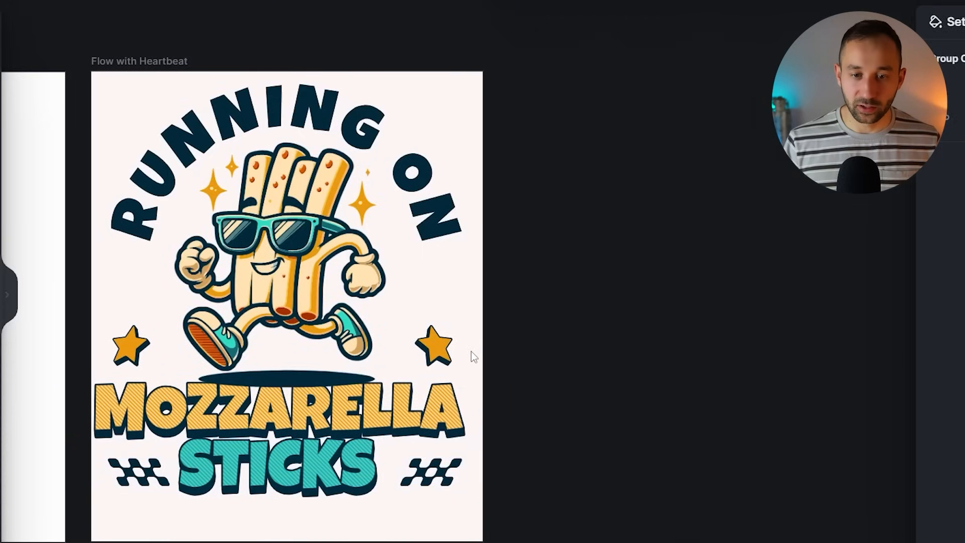
# - Place the mascot illustration behind the "MOZZARELLA" title in the layer order and center it horizontally on the artboard
pyautogui.click(269, 258)
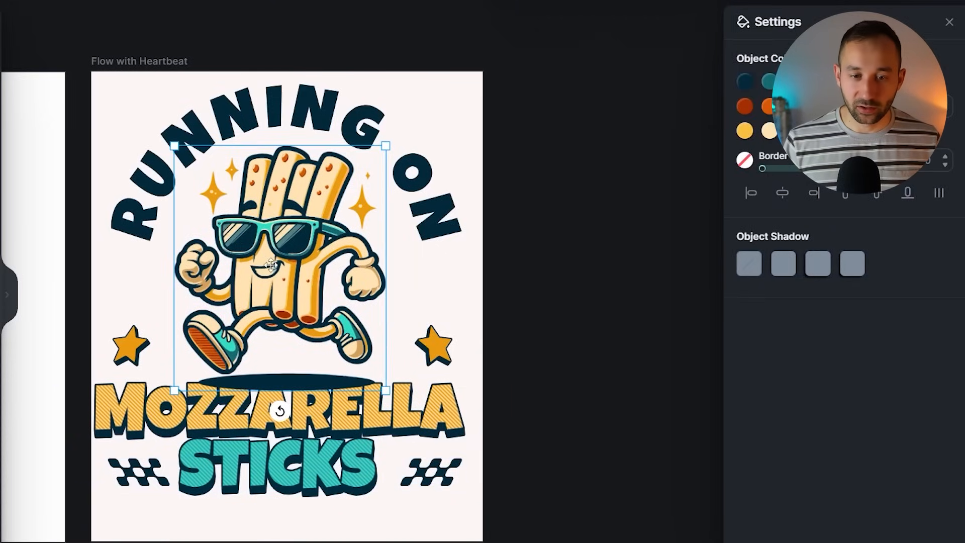
pyautogui.moveTo(270, 265)
pyautogui.mouseDown()
pyautogui.moveTo(274, 287)
pyautogui.moveTo(275, 252)
pyautogui.mouseUp()
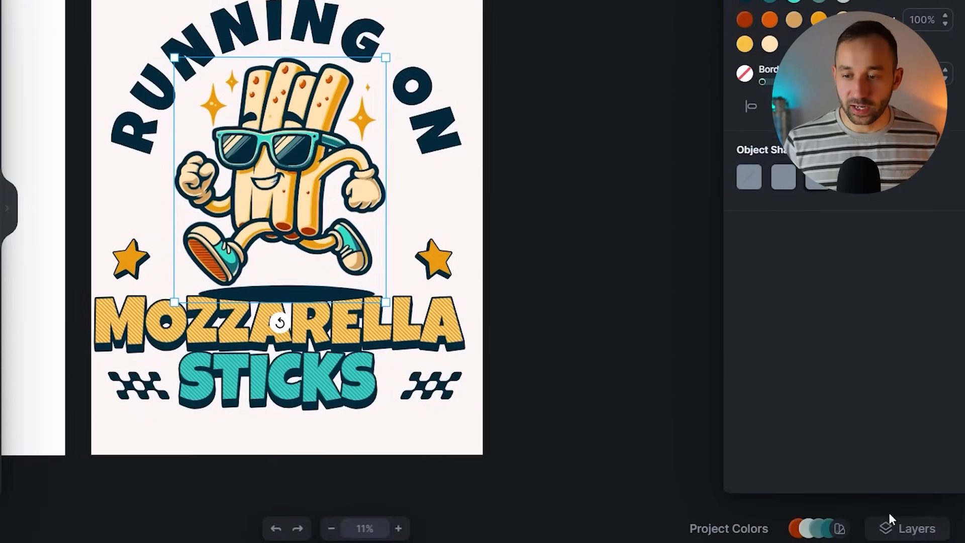
pyautogui.click(891, 526)
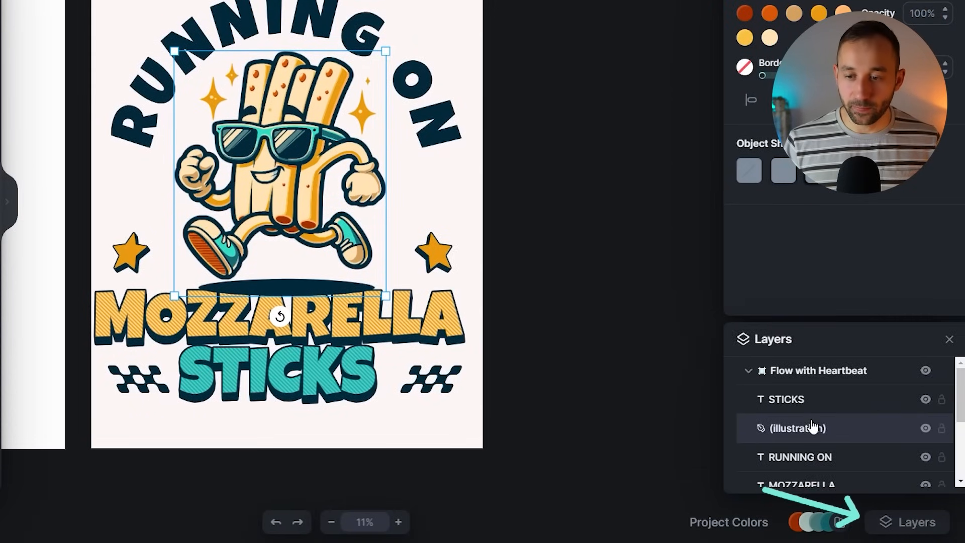
pyautogui.scroll(-2, 813, 427)
pyautogui.moveTo(814, 367); pyautogui.dragTo(833, 436)
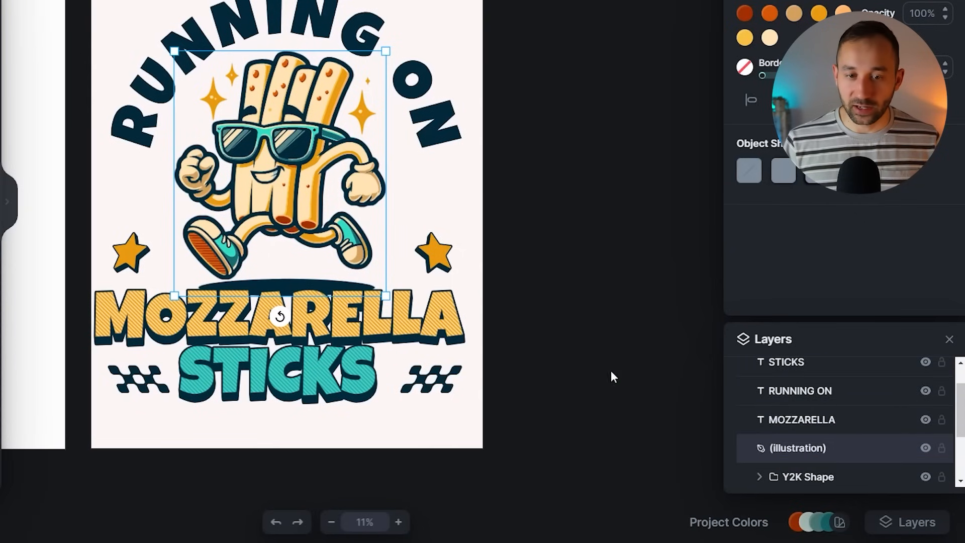
pyautogui.moveTo(305, 161)
pyautogui.mouseDown()
pyautogui.moveTo(304, 202)
pyautogui.moveTo(309, 157)
pyautogui.mouseUp()
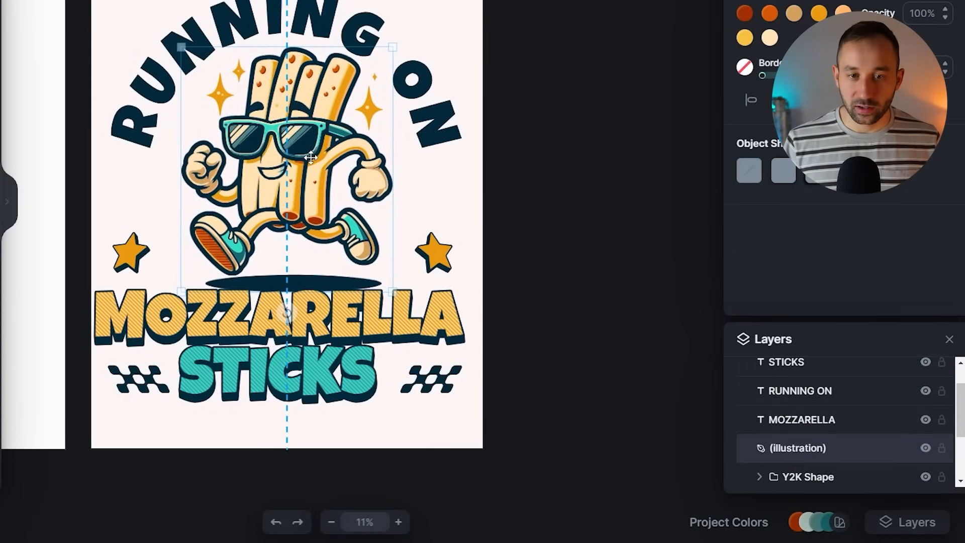
pyautogui.moveTo(311, 157); pyautogui.dragTo(311, 162)
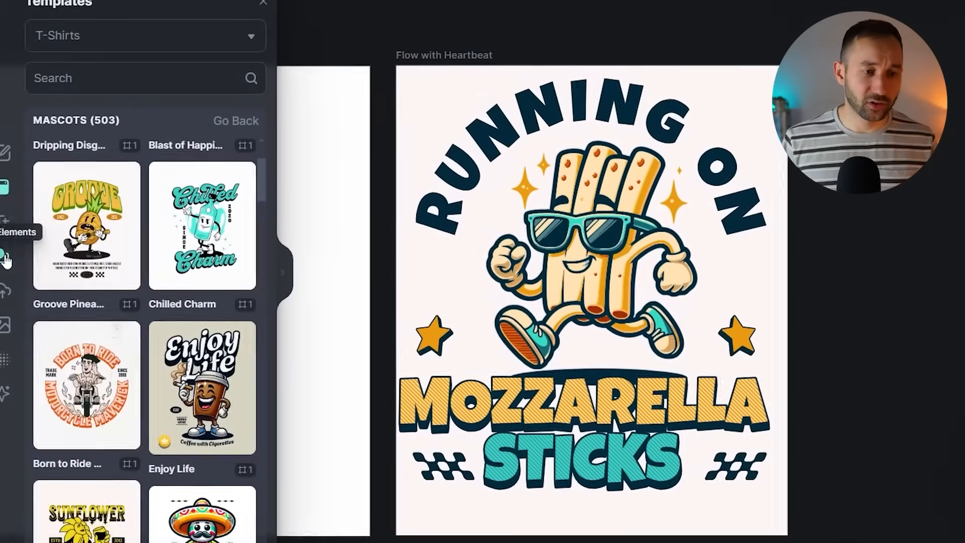
# - Search the elements library for "hearts" and add the white heart with the thick black outline to the design
pyautogui.click(22, 261)
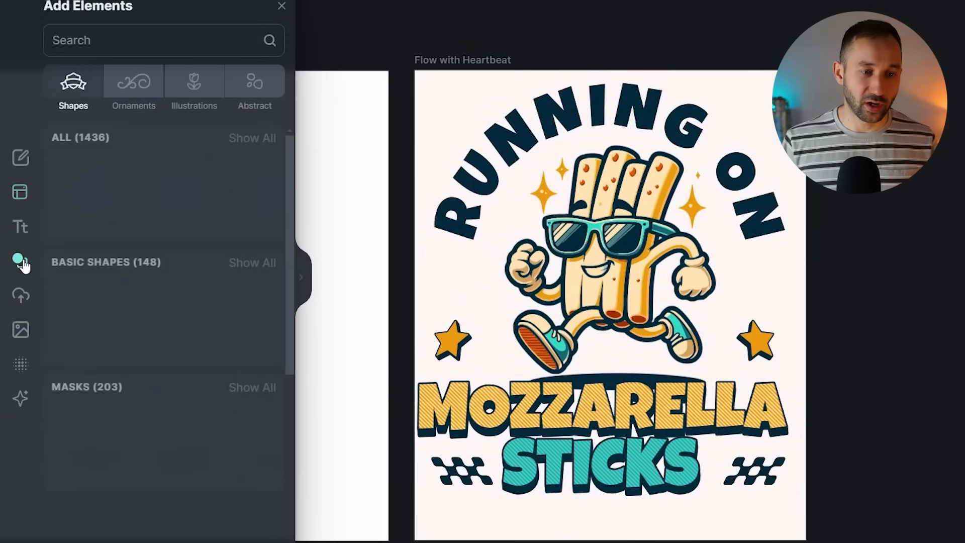
pyautogui.click(146, 28)
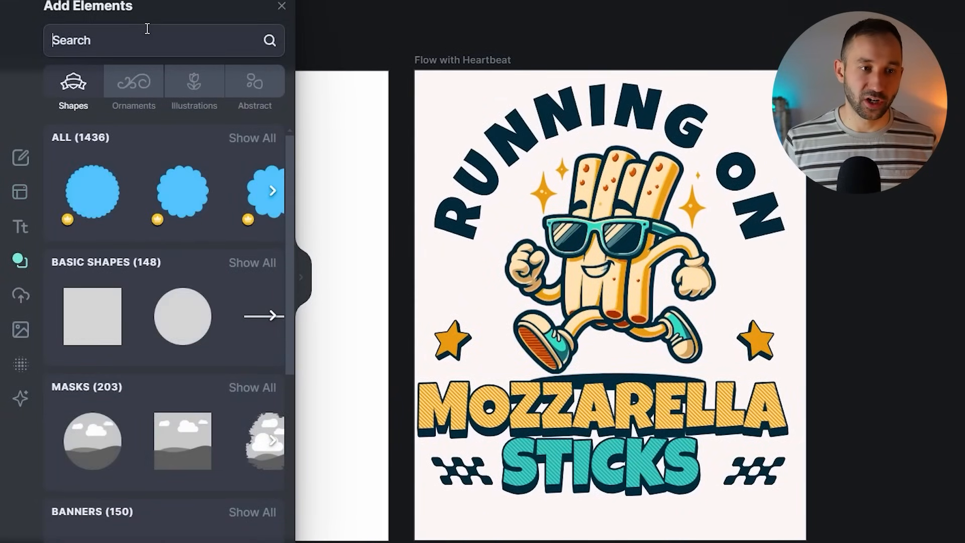
pyautogui.write('hearts')
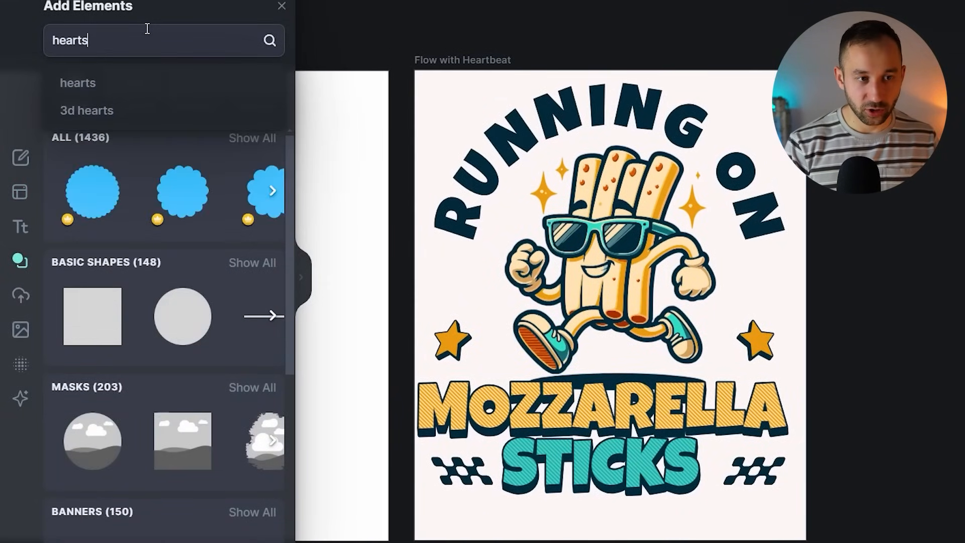
pyautogui.press('Return')
pyautogui.scroll(-5, 220, 301)
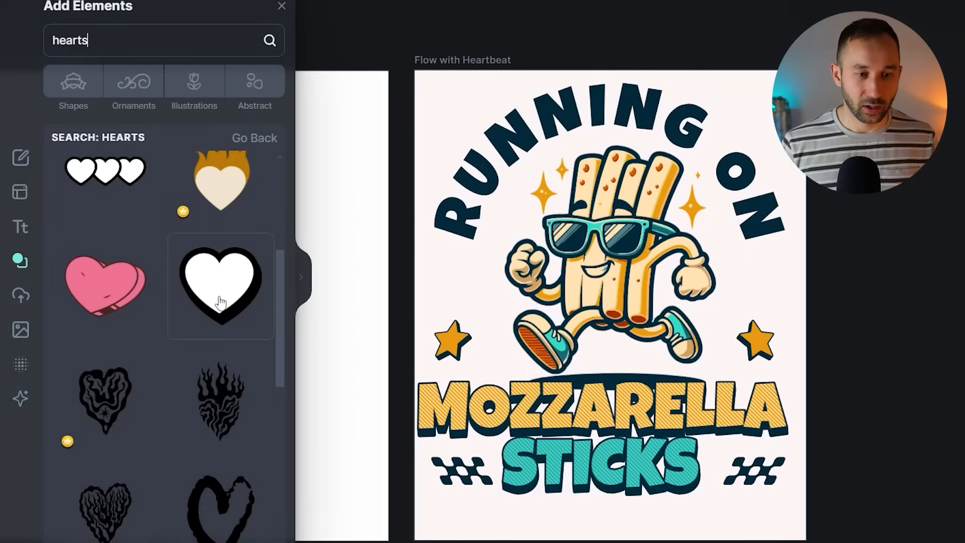
pyautogui.click(221, 300)
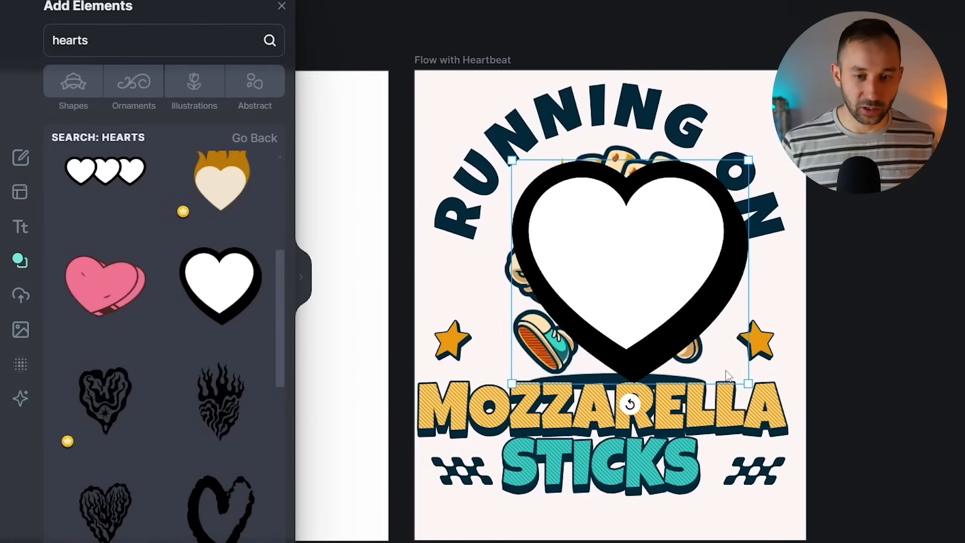
# - Shrink the heart, place it above the left star, and recolor its fill teal and its outline dark navy using the design's colors
pyautogui.moveTo(747, 383); pyautogui.dragTo(460, 282)
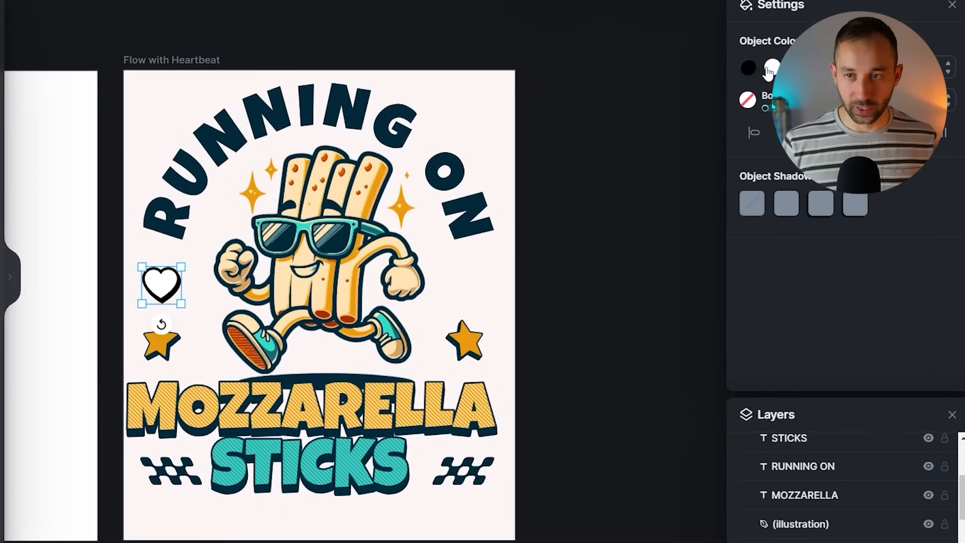
pyautogui.click(770, 68)
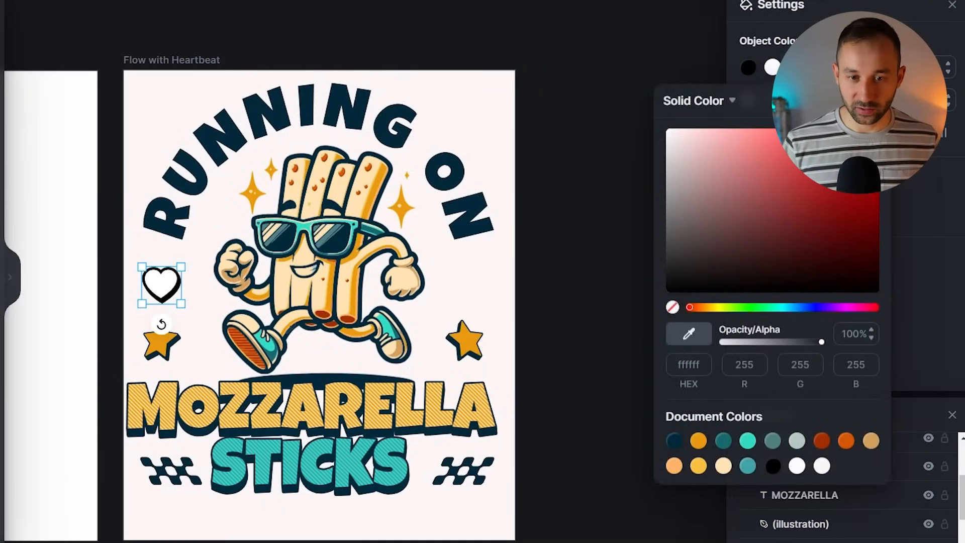
pyautogui.click(268, 345)
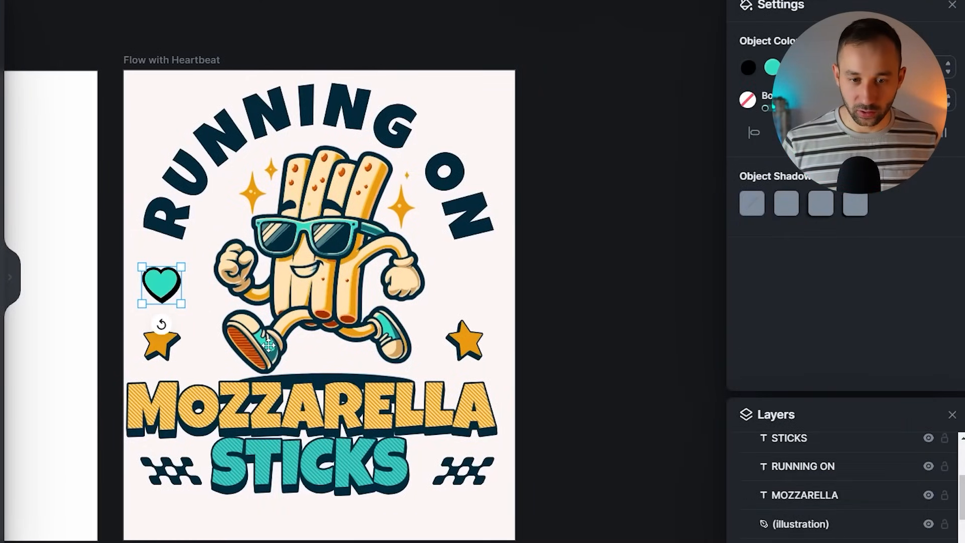
pyautogui.click(749, 67)
pyautogui.click(231, 142)
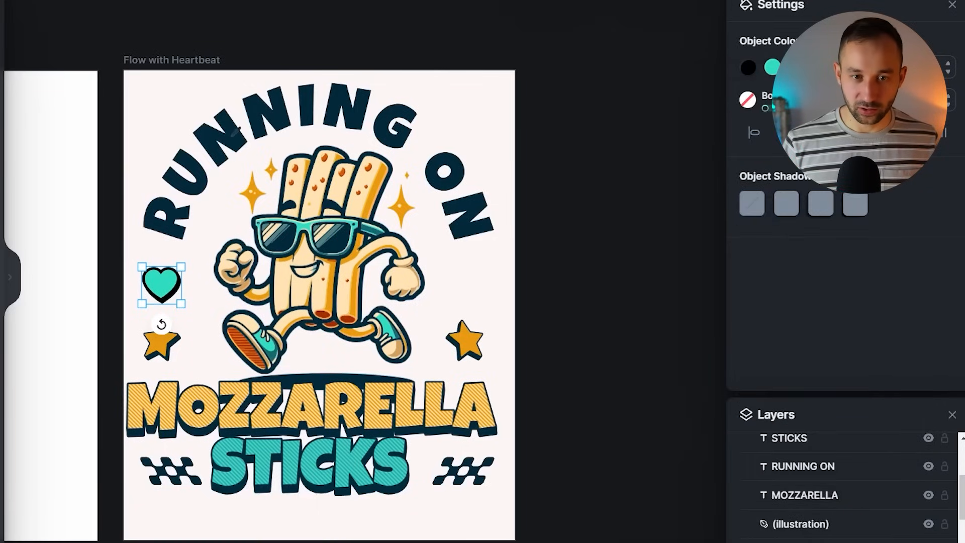
# - Duplicate the heart above the right star and shift the "STICKS" title slightly down and to the right
pyautogui.moveTo(161, 283); pyautogui.dragTo(466, 273)
pyautogui.click(491, 343)
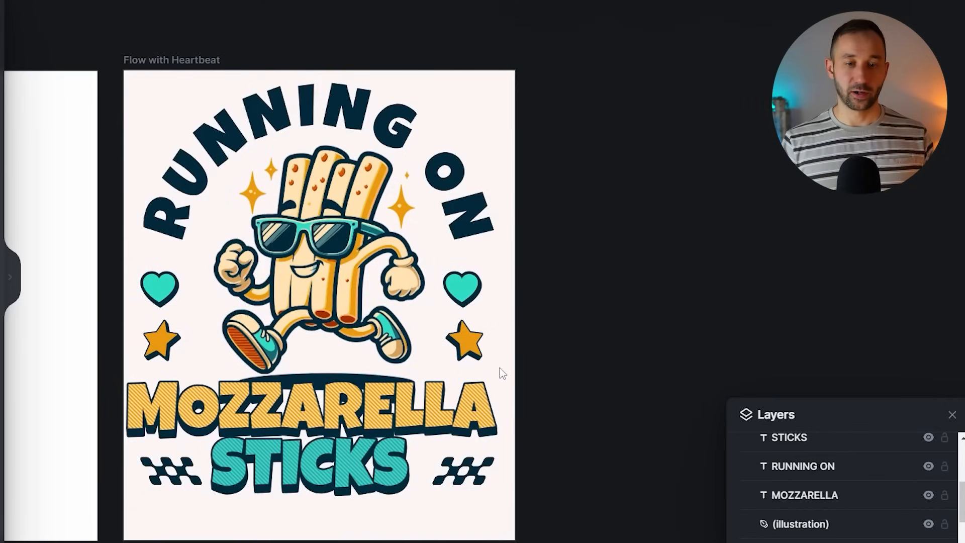
pyautogui.click(355, 487)
pyautogui.moveTo(356, 477); pyautogui.dragTo(362, 476)
pyautogui.click(590, 331)
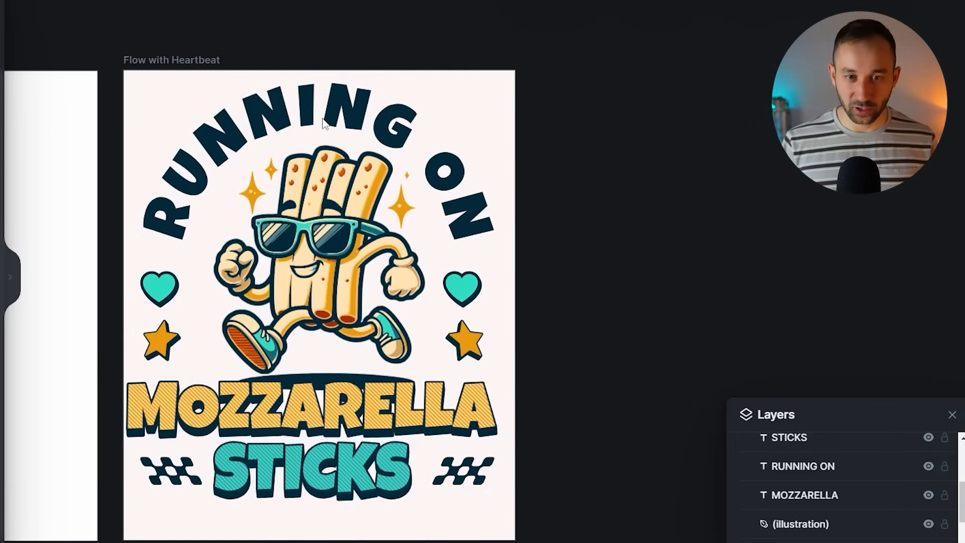
# - Center the arched "RUNNING ON" text horizontally on the artboard
pyautogui.click(344, 196)
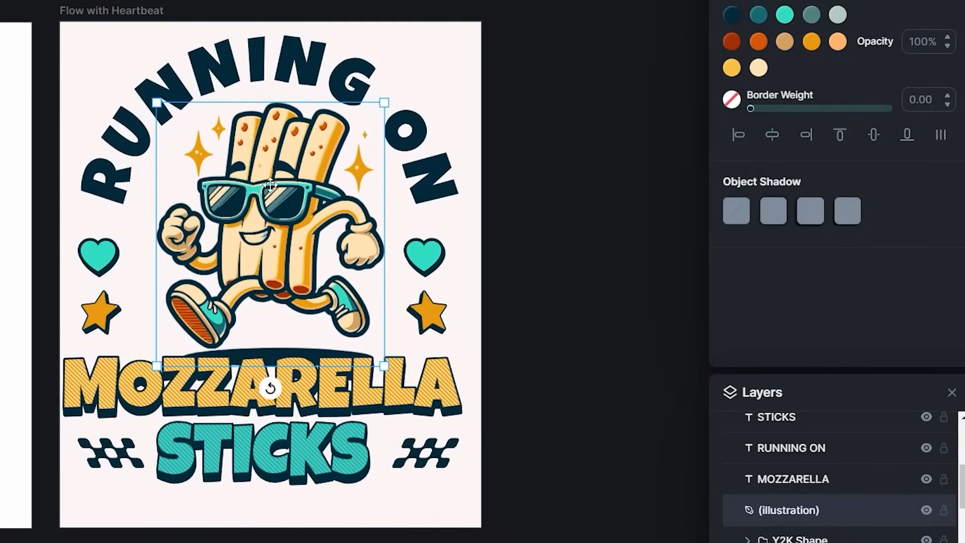
pyautogui.click(305, 75)
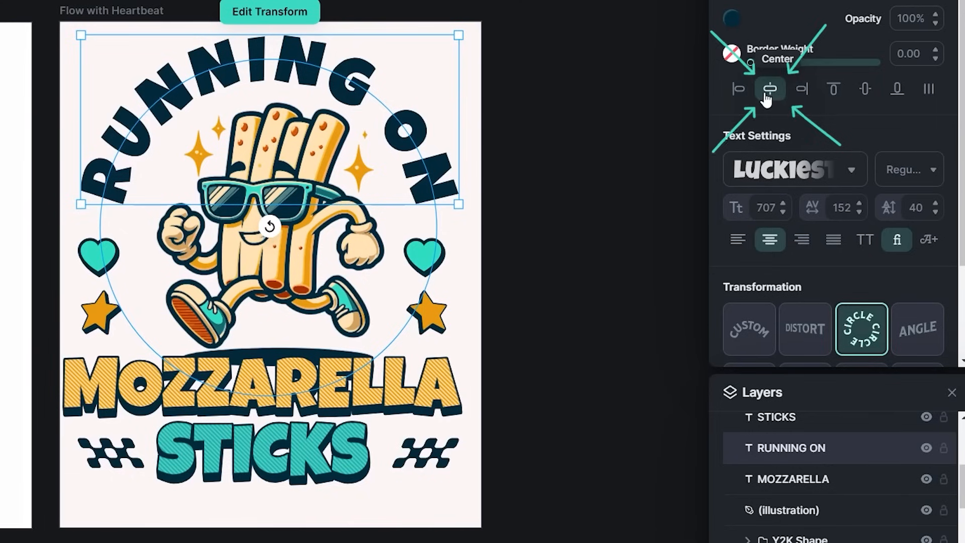
pyautogui.click(306, 138)
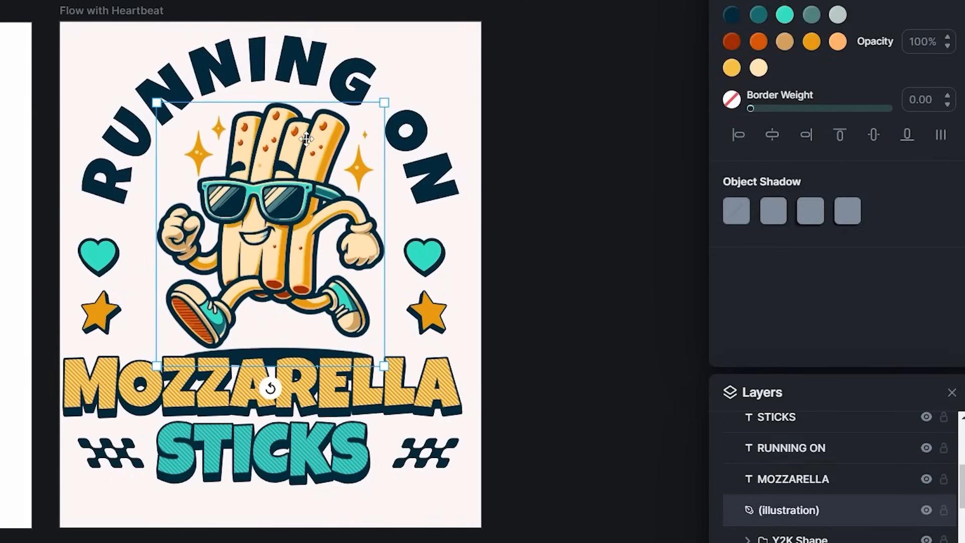
# - Move the right heart slightly outward, group it with the left heart, and center the pair horizontally on the artboard
pyautogui.click(425, 253)
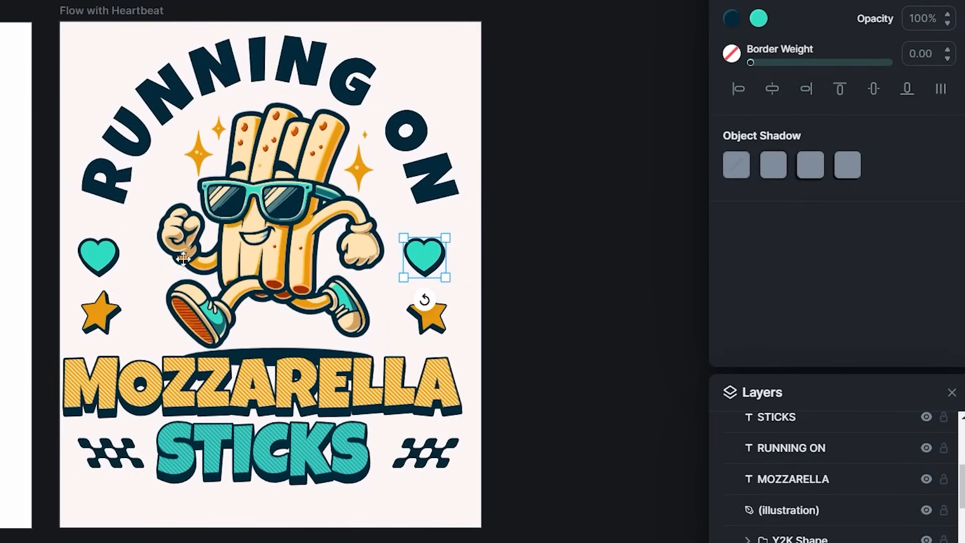
pyautogui.moveTo(425, 264); pyautogui.dragTo(441, 255)
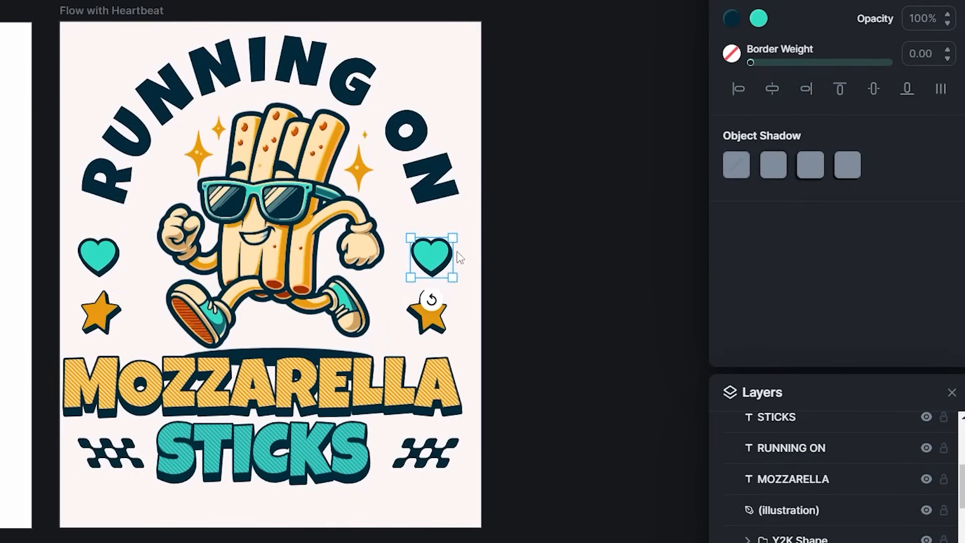
pyautogui.keyDown('shift'); pyautogui.click(109, 255); pyautogui.keyUp('shift')
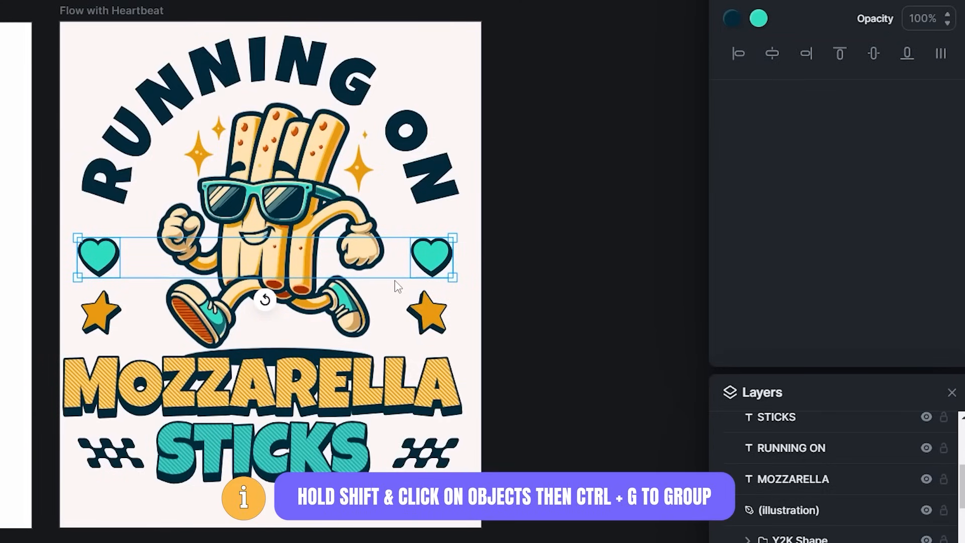
pyautogui.hotkey('ctrl', 'g')
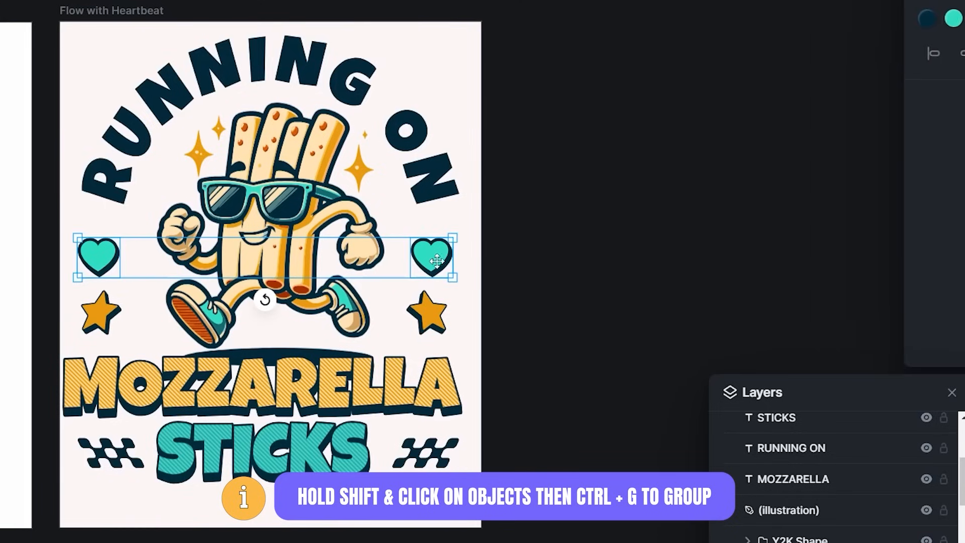
pyautogui.click(768, 53)
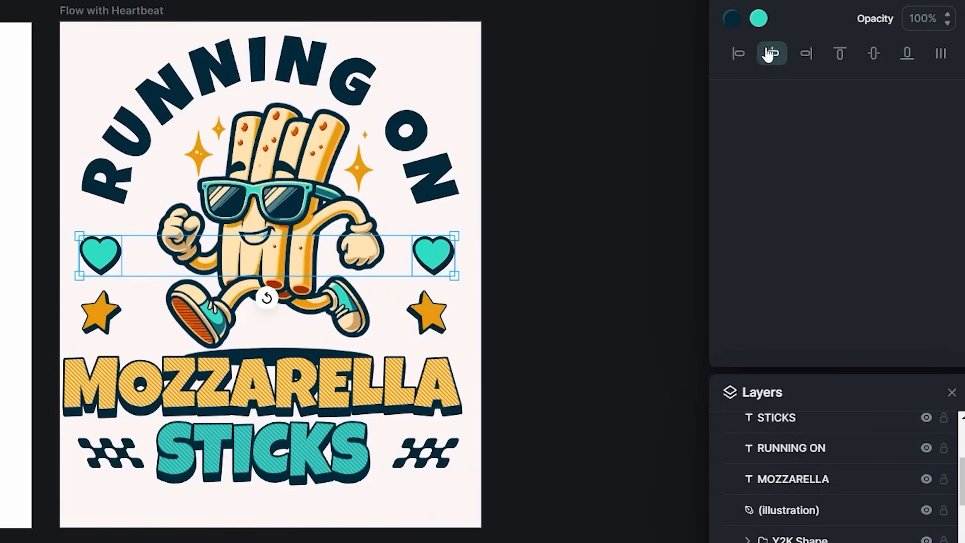
pyautogui.click(769, 53)
# - Center the pair of stars and the "MOZZARELLA" title horizontally on the artboard
pyautogui.click(103, 314)
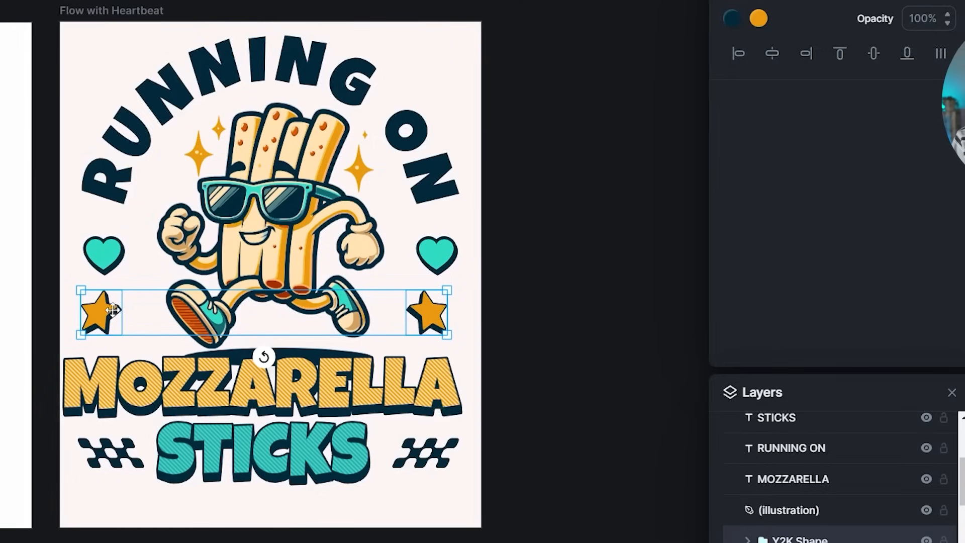
pyautogui.click(770, 53)
pyautogui.click(496, 226)
pyautogui.click(431, 361)
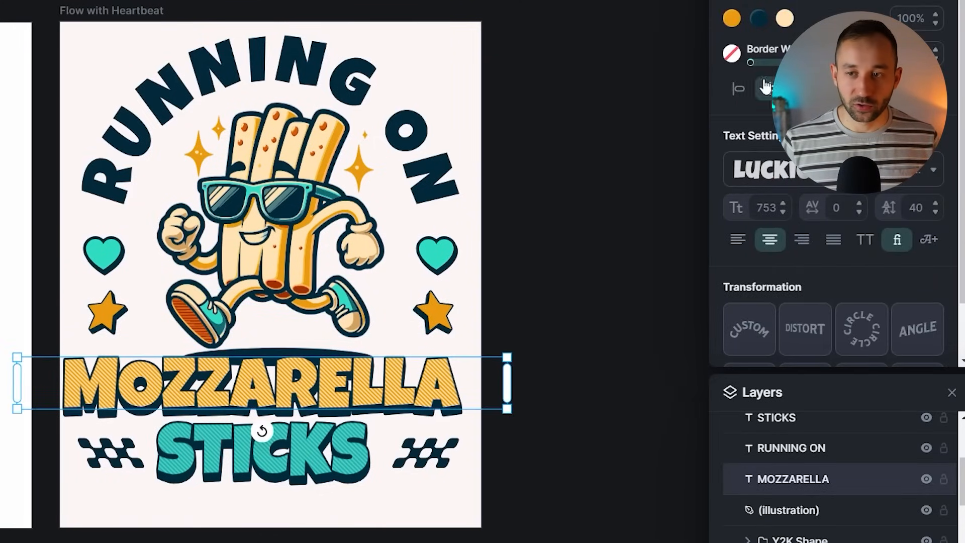
pyautogui.click(770, 53)
pyautogui.click(530, 345)
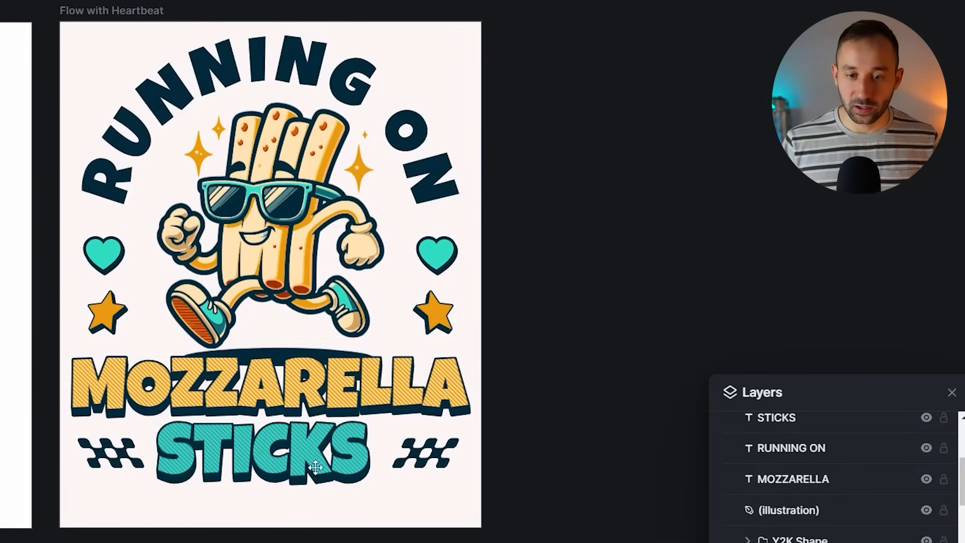
# - Center the "STICKS" title and the pair of checkered shapes horizontally on the artboard
pyautogui.click(417, 455)
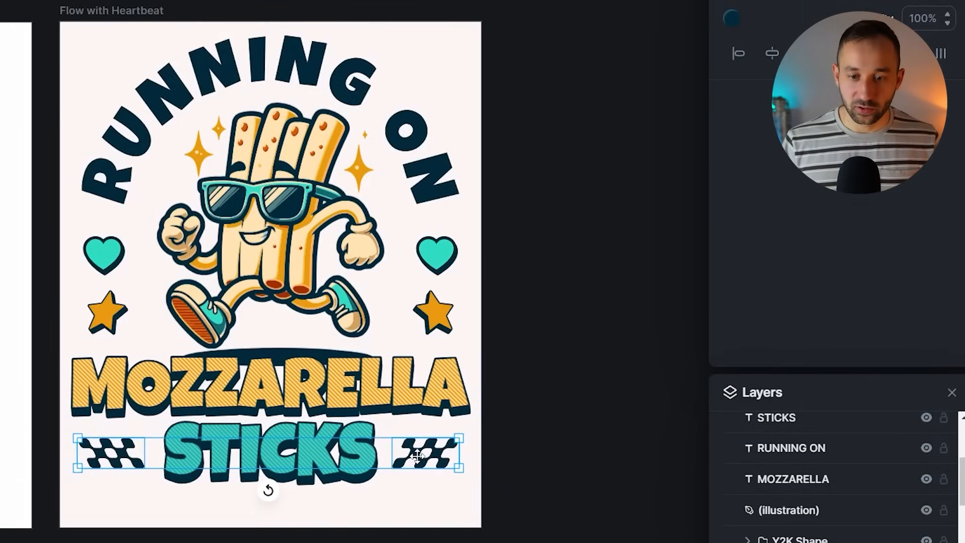
pyautogui.click(771, 56)
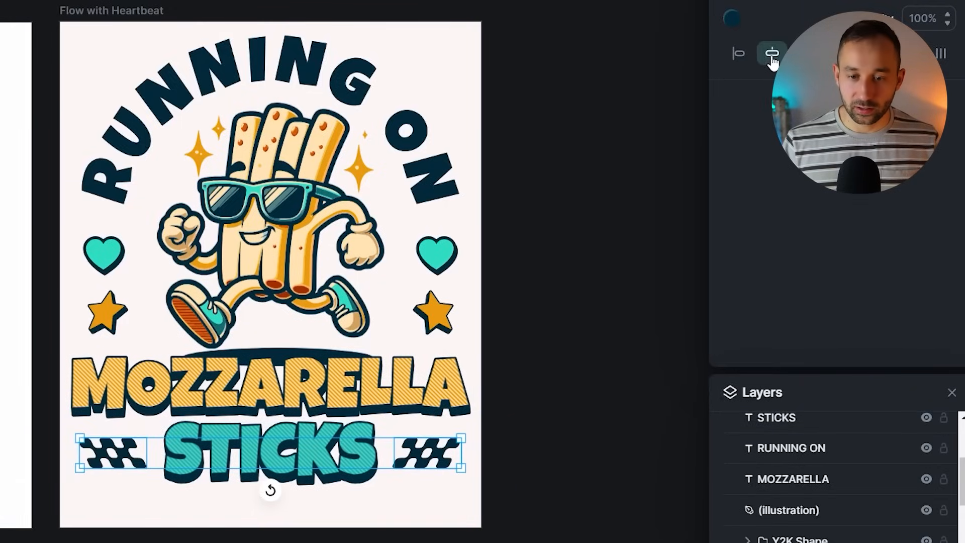
pyautogui.press('Delete')
pyautogui.click(433, 445)
pyautogui.click(772, 55)
pyautogui.click(567, 216)
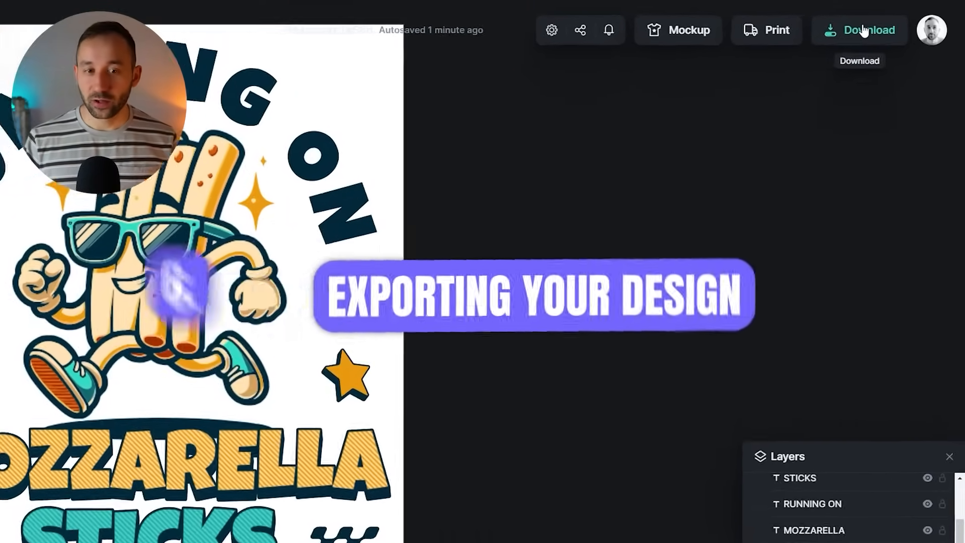
# - Examine the download options, including the list of artboards available for export
pyautogui.click(862, 30)
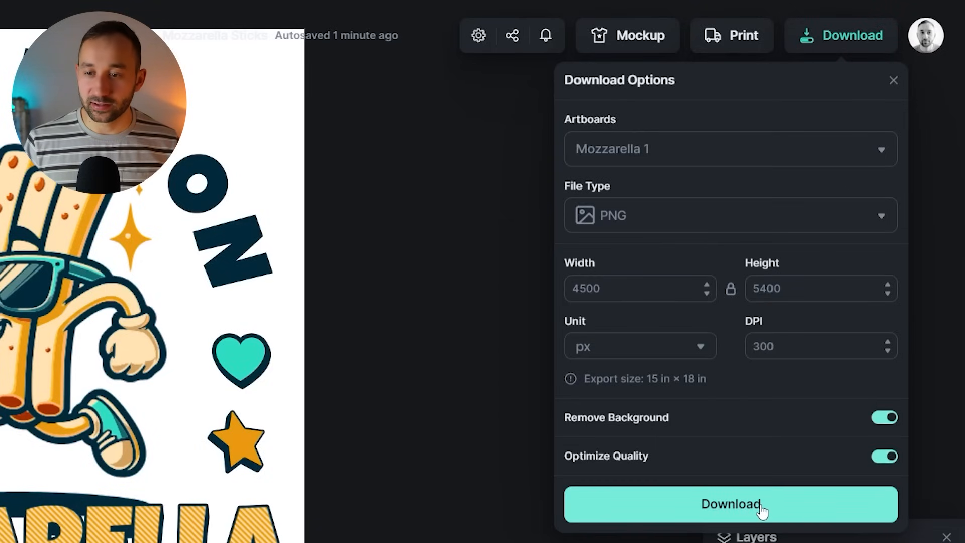
pyautogui.click(704, 158)
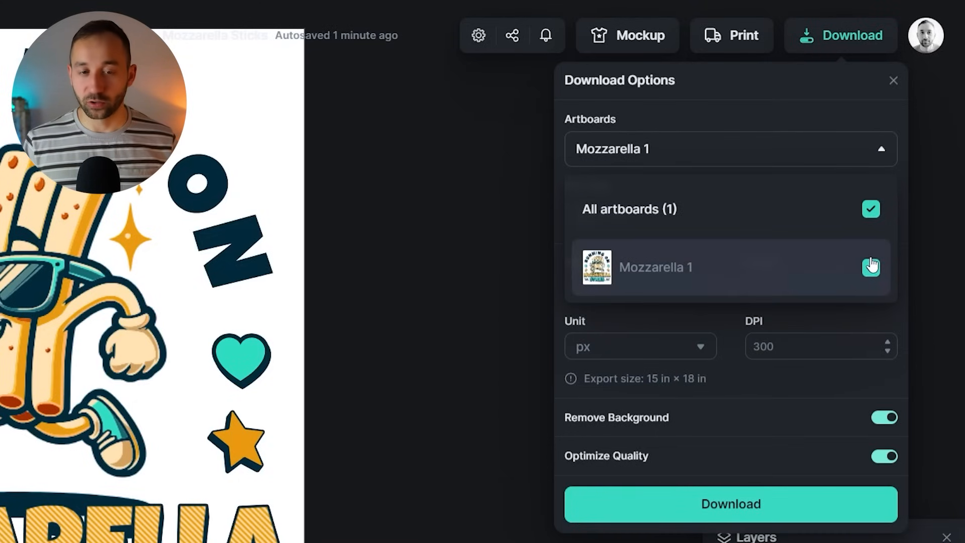
pyautogui.click(678, 160)
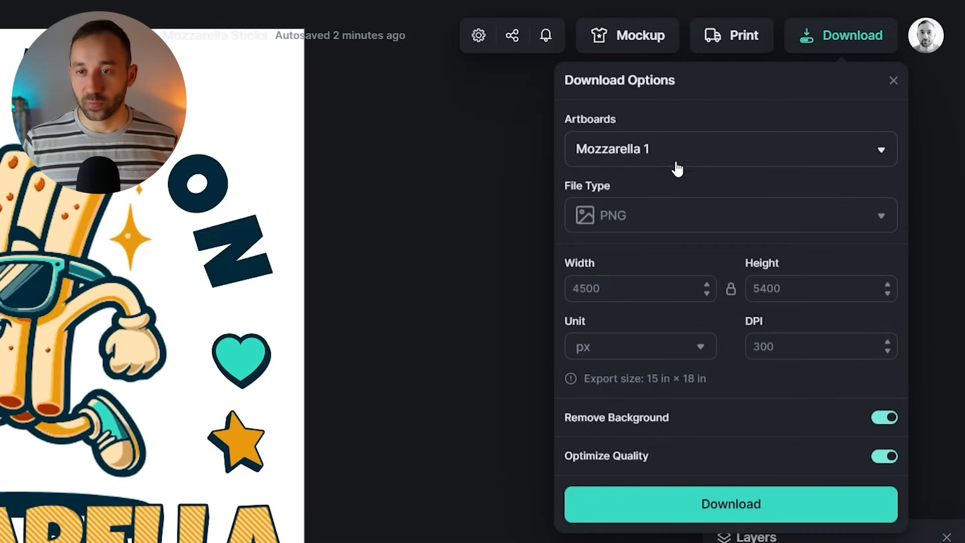
pyautogui.click(668, 156)
pyautogui.click(357, 194)
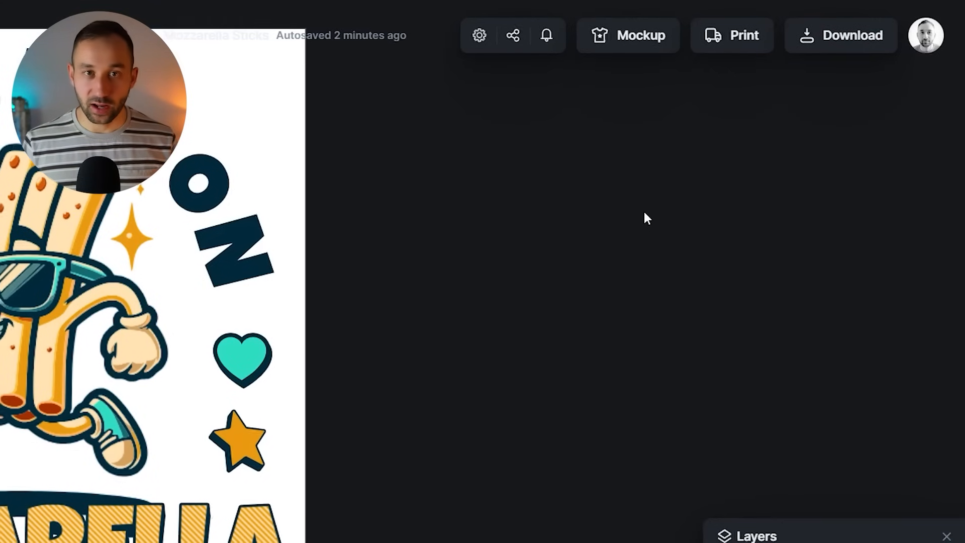
# - Duplicate the "Mozzarella 1" artboard to the right of the original, leaving a small gap and aligning their top edges
pyautogui.moveTo(433, 221); pyautogui.dragTo(470, 332)
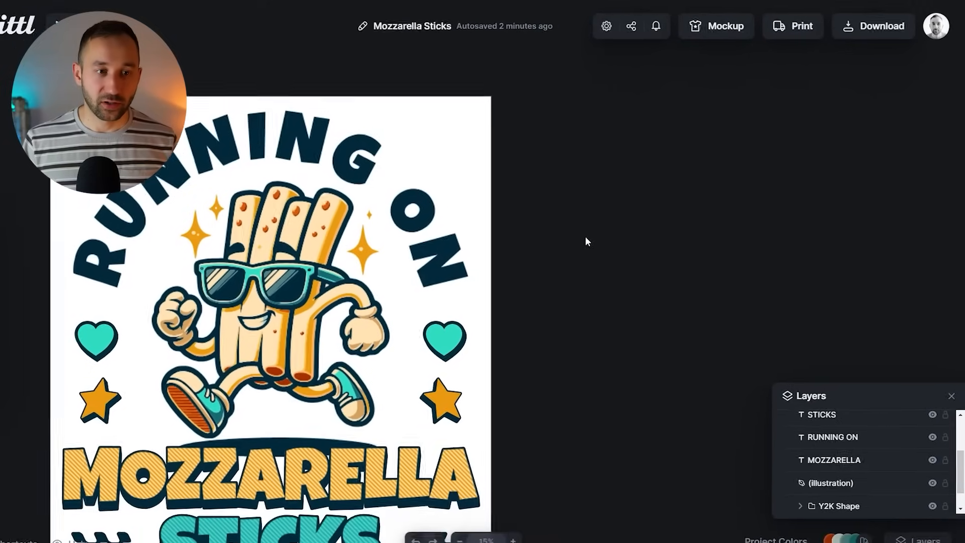
pyautogui.click(463, 155)
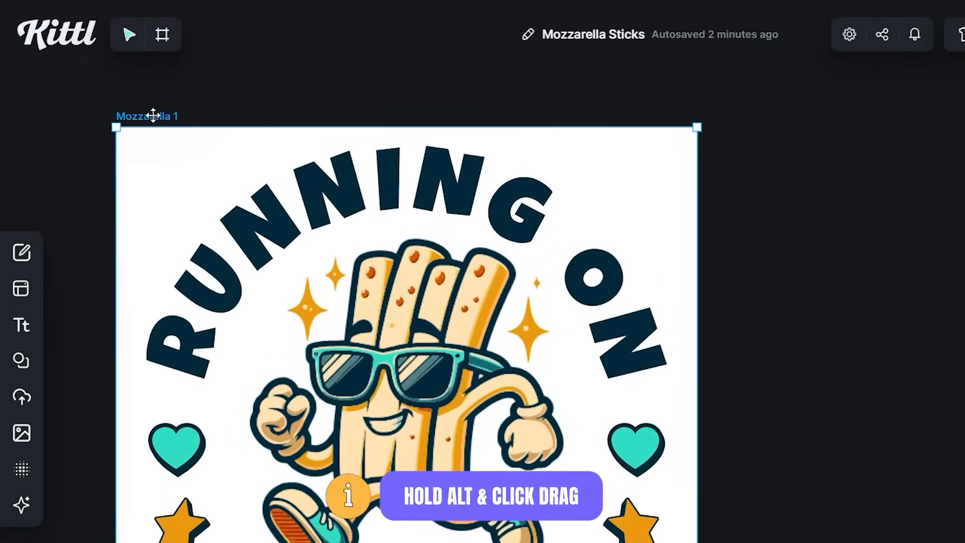
pyautogui.moveTo(153, 116); pyautogui.dragTo(758, 115)
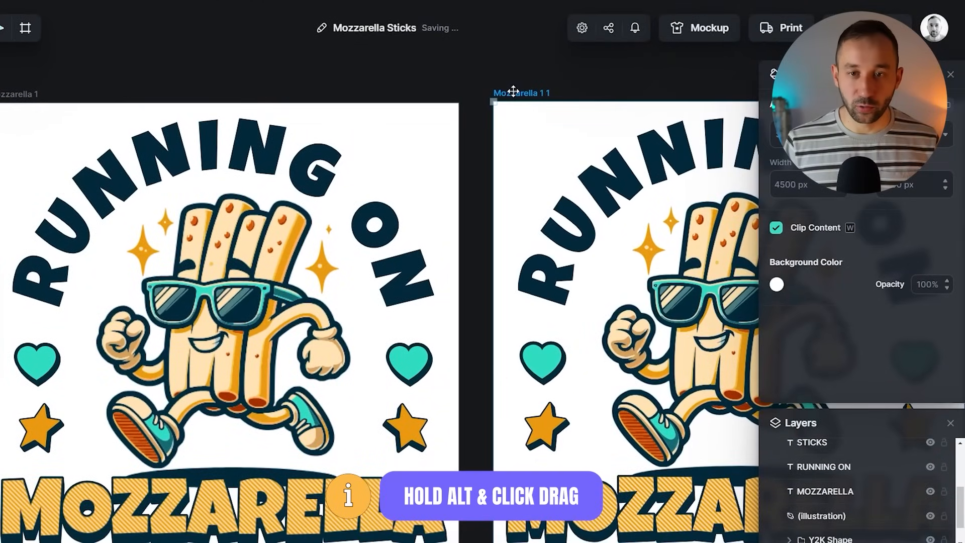
pyautogui.moveTo(513, 91); pyautogui.dragTo(524, 91)
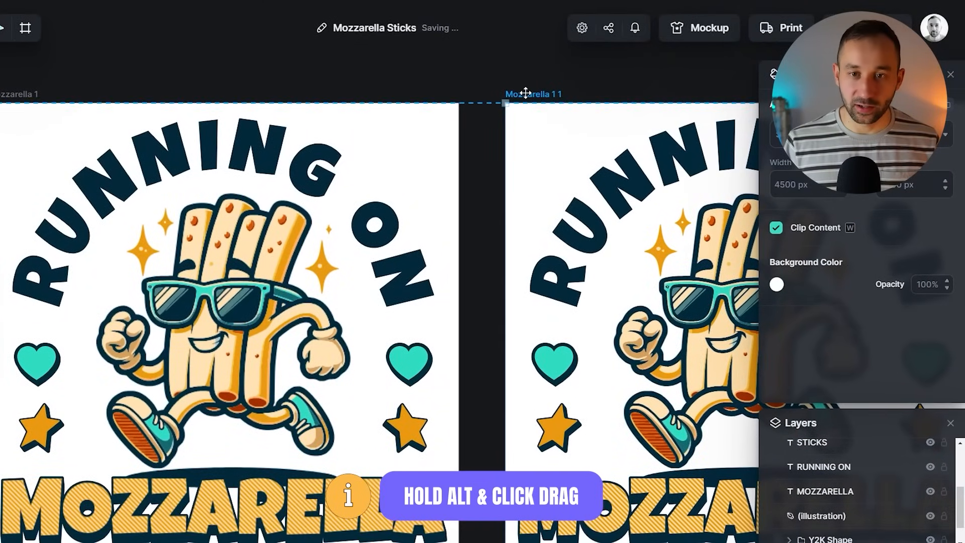
pyautogui.click(487, 137)
pyautogui.moveTo(662, 204); pyautogui.dragTo(329, 146)
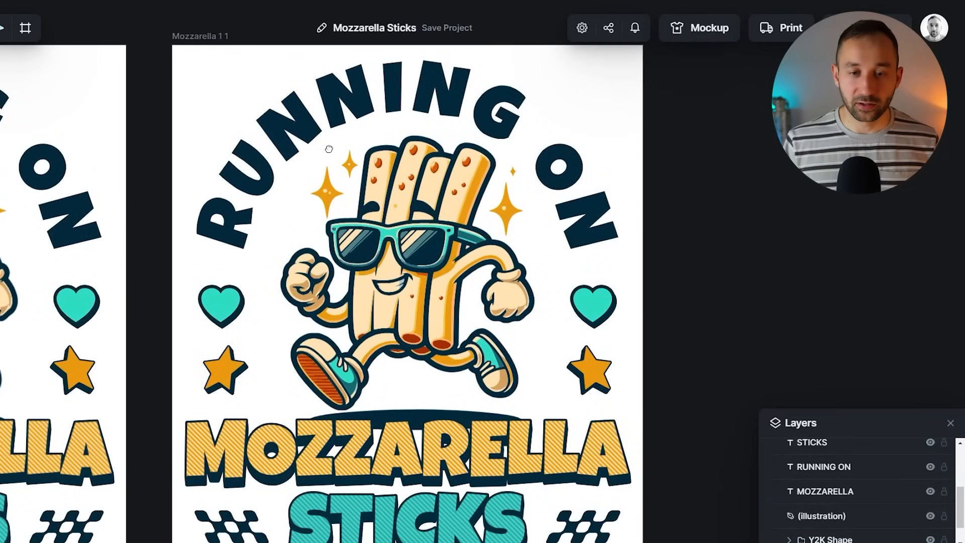
# - Select all elements on the duplicated artboard and change their bright teal color to blue-violet
pyautogui.click(379, 91)
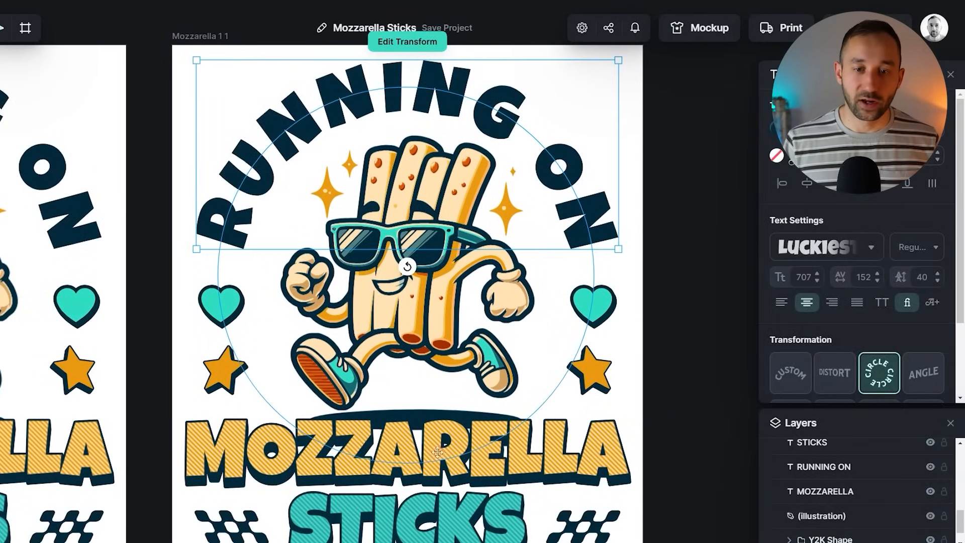
pyautogui.click(547, 445)
pyautogui.click(604, 304)
pyautogui.moveTo(166, 58); pyautogui.dragTo(668, 538)
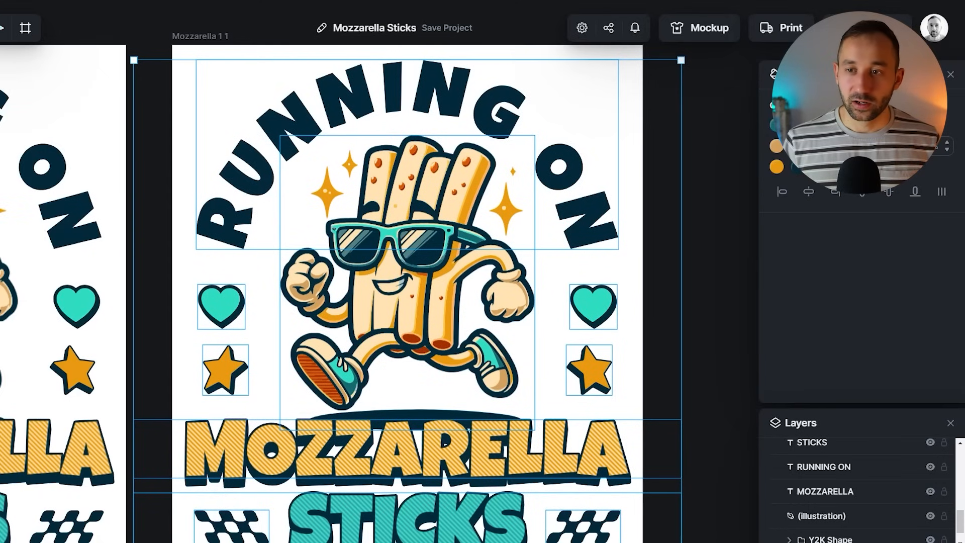
pyautogui.click(839, 146)
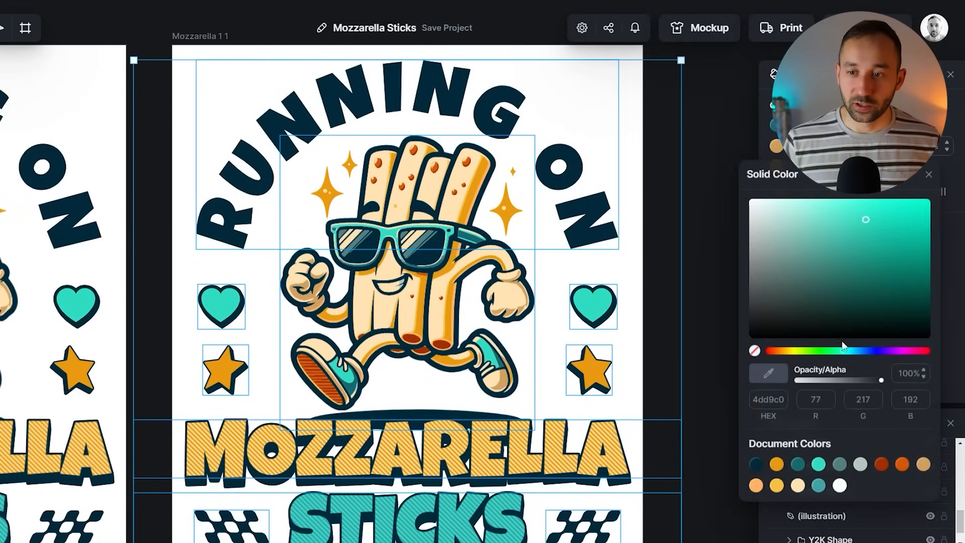
pyautogui.moveTo(876, 351); pyautogui.dragTo(873, 351)
# - Recolor the duplicate's dark teal shade to deep indigo and its muted gray-teal shade to purple 66577f
pyautogui.click(777, 125)
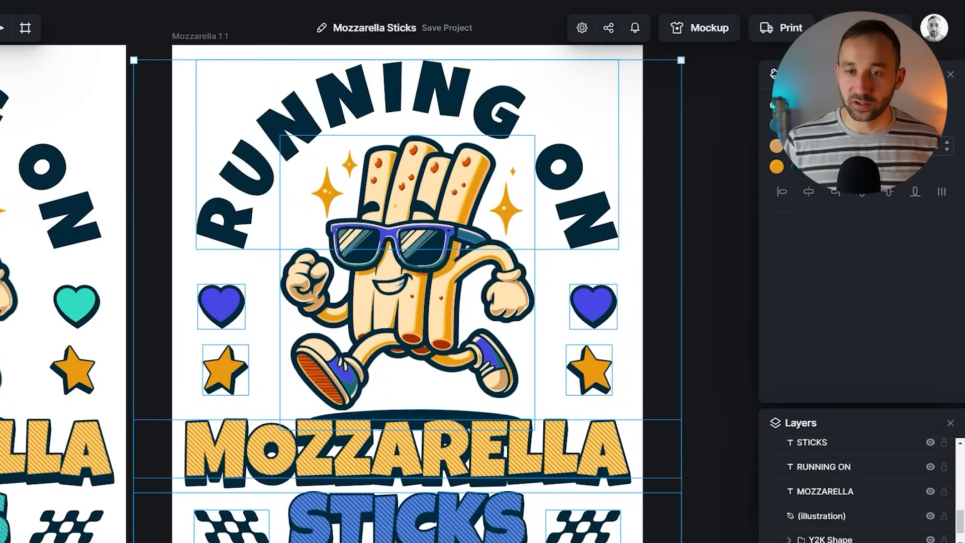
pyautogui.click(777, 125)
pyautogui.click(815, 329)
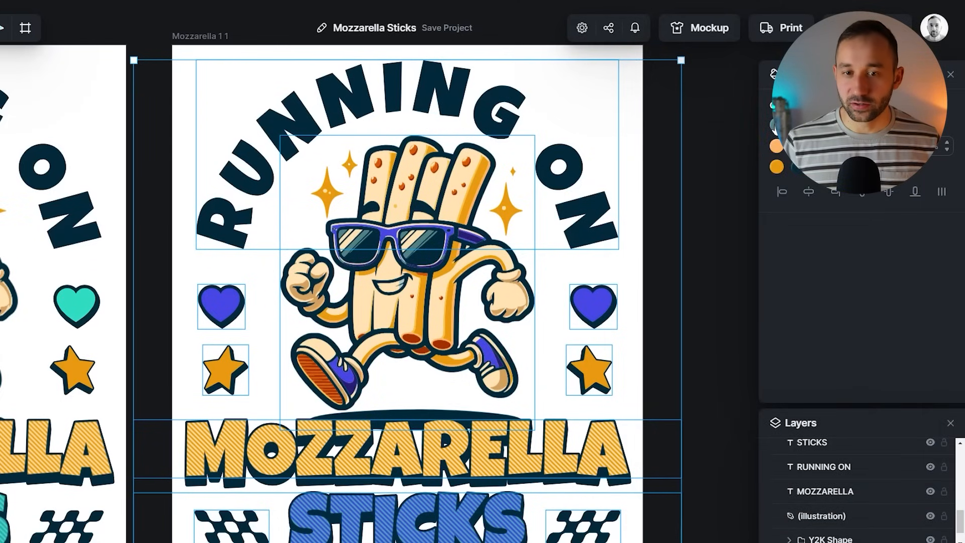
pyautogui.click(777, 125)
pyautogui.click(821, 330)
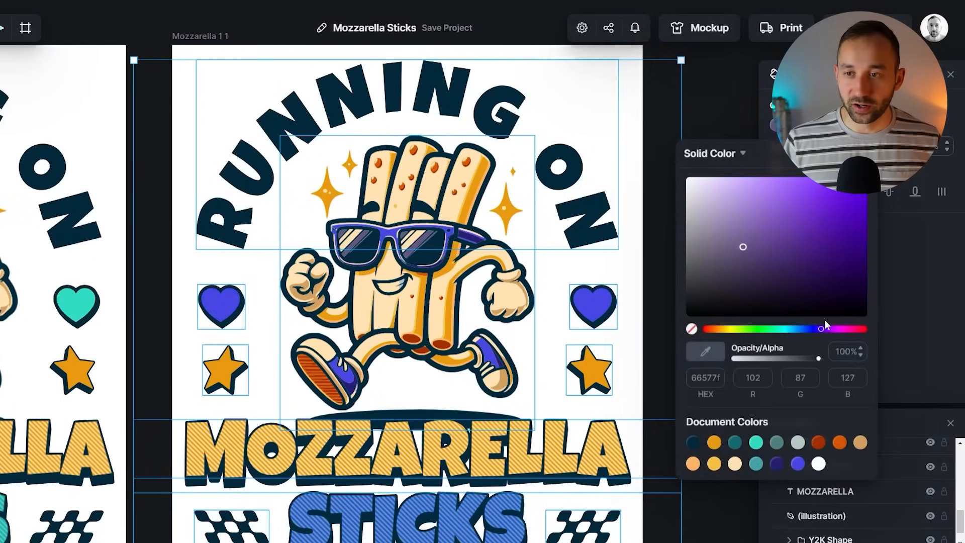
pyautogui.click(684, 112)
pyautogui.click(685, 113)
pyautogui.moveTo(164, 107); pyautogui.dragTo(186, 119)
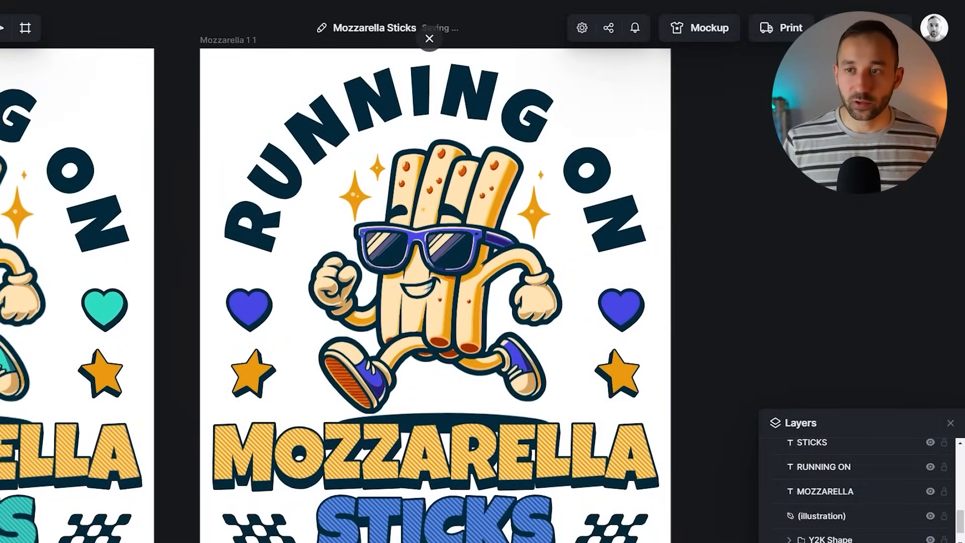
pyautogui.click(867, 27)
pyautogui.click(849, 117)
pyautogui.click(849, 117)
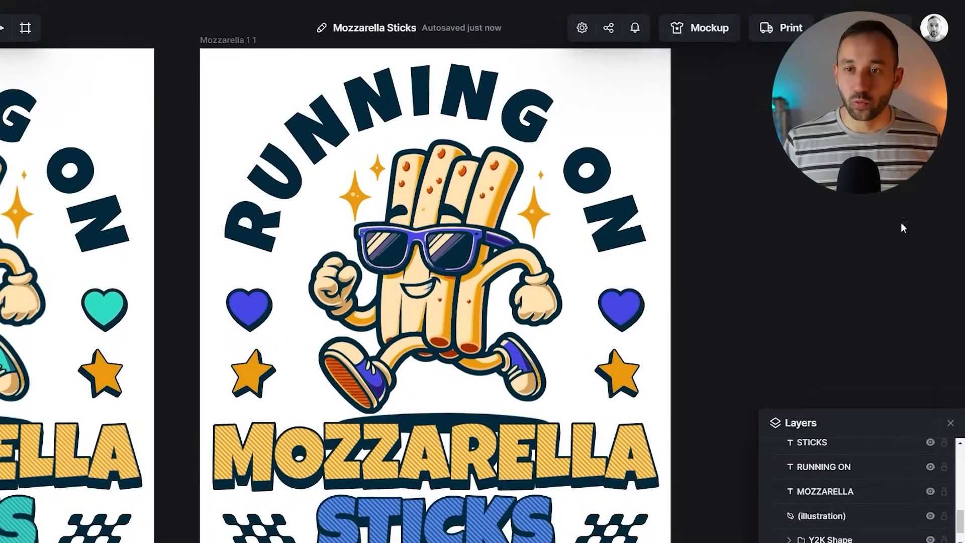